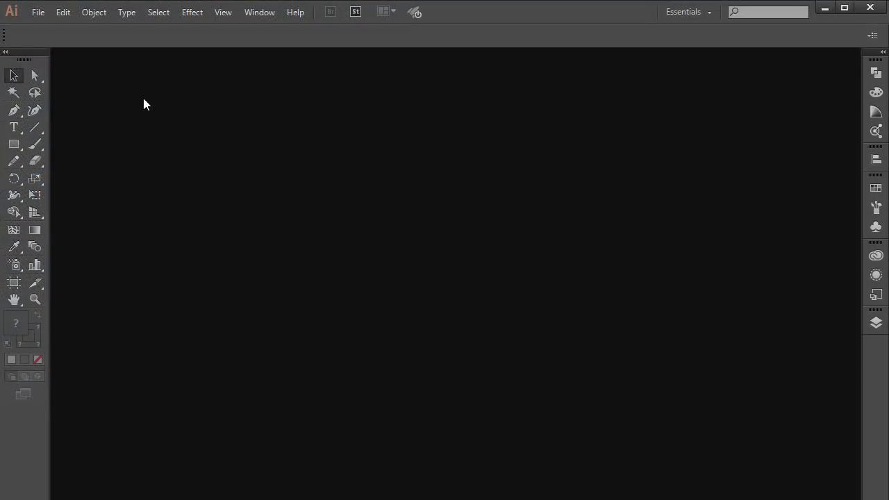
Step: Create a new document 1000 px wide and 1000 px high, with pixels as the units
{"action": "left_click", "coordinate": [38, 14]}
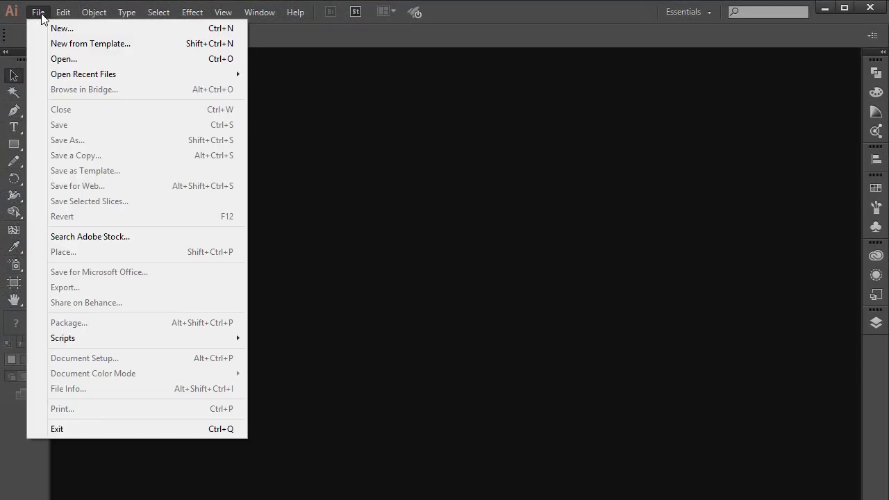
{"action": "left_click", "coordinate": [68, 31]}
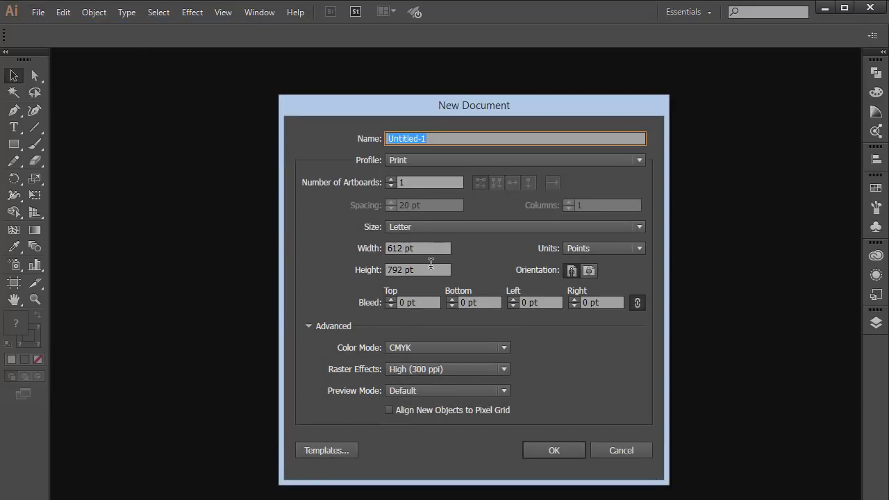
{"action": "left_click_drag", "start_coordinate": [448, 248], "coordinate": [274, 244]}
{"action": "type", "text": "1000"}
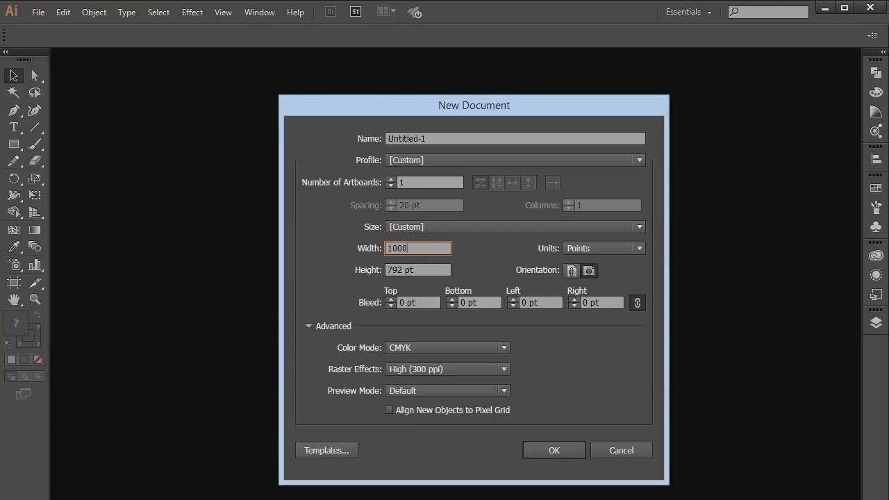
{"action": "key", "text": "Tab"}
{"action": "type", "text": "1000"}
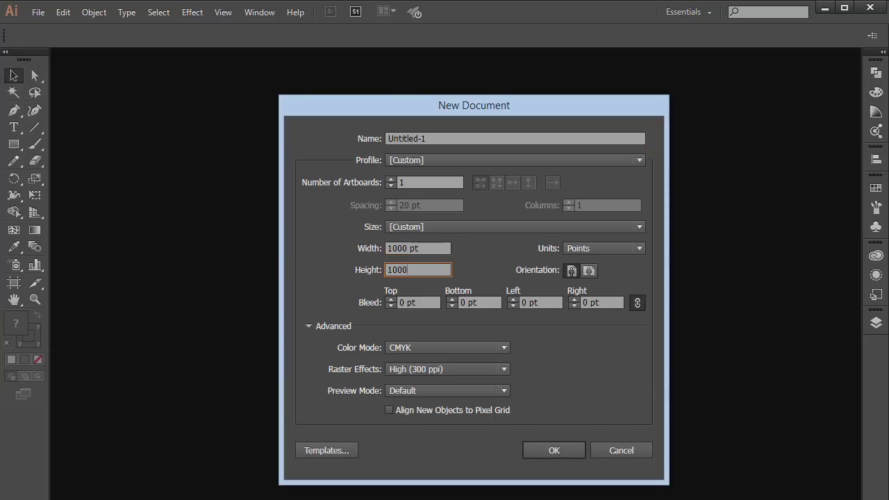
{"action": "left_click", "coordinate": [588, 250]}
{"action": "left_click", "coordinate": [588, 340]}
{"action": "left_click", "coordinate": [559, 447]}
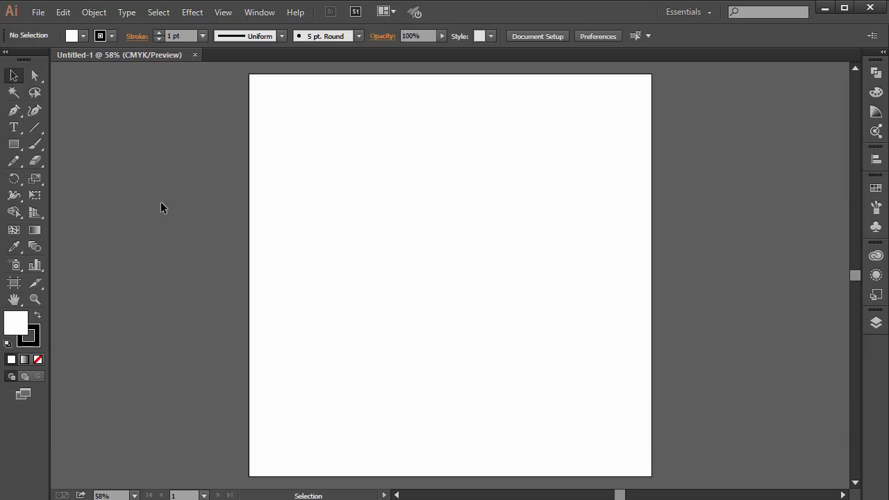
Step: Choose the Pen tool and check that Smart Guides are turned on
{"action": "left_click", "coordinate": [16, 148]}
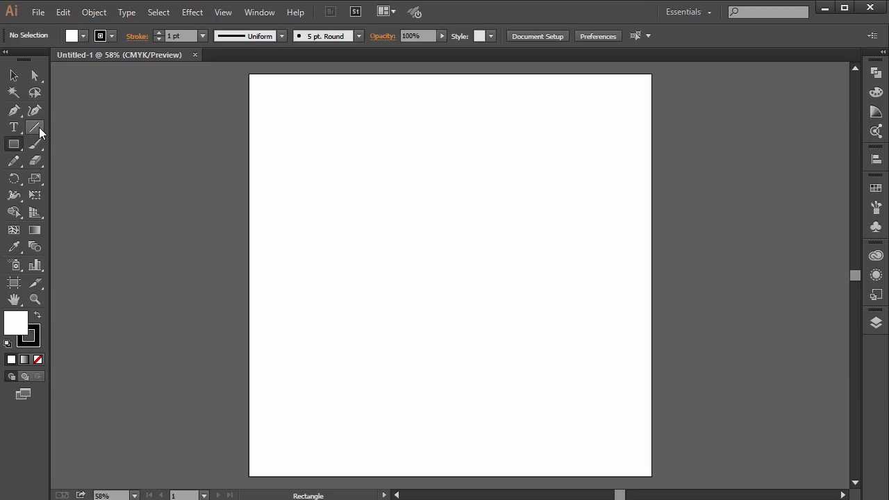
{"action": "key", "text": "p"}
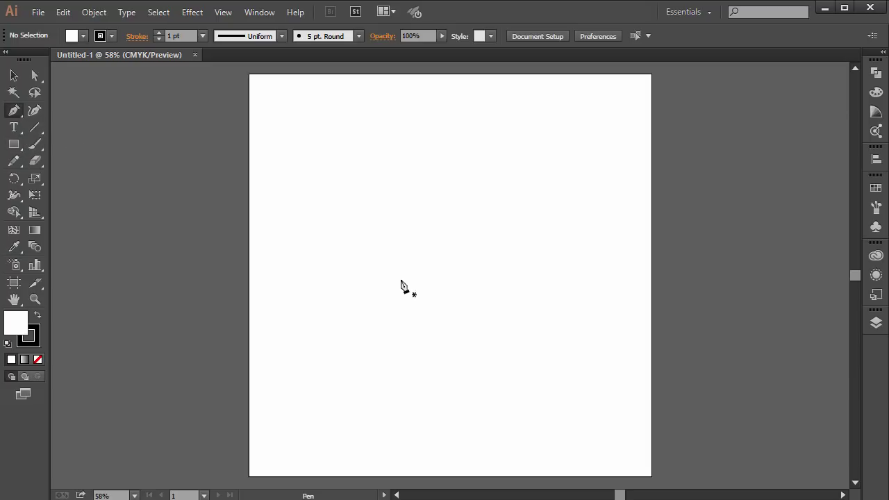
{"action": "left_click", "coordinate": [224, 12]}
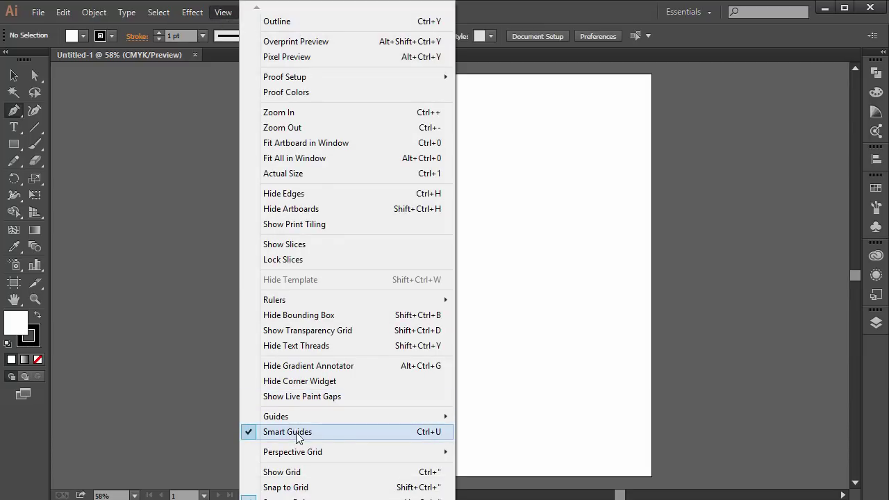
{"action": "left_click", "coordinate": [707, 272]}
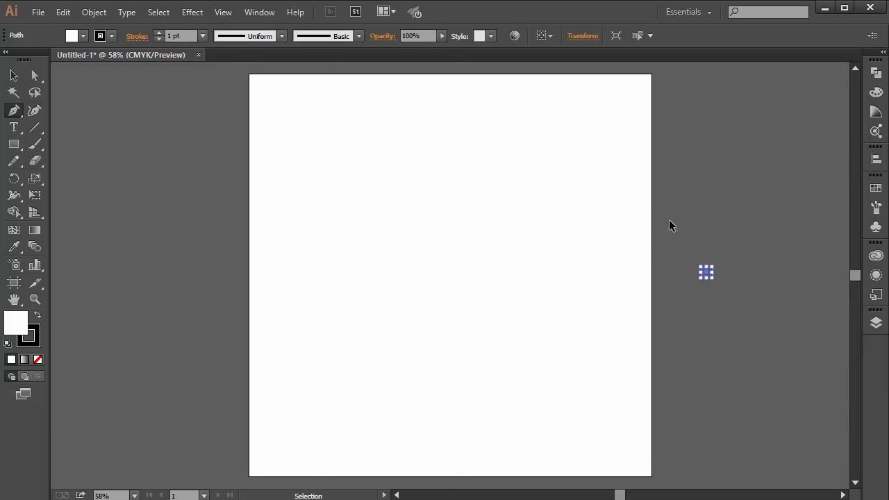
{"action": "key", "text": "ctrl+z"}
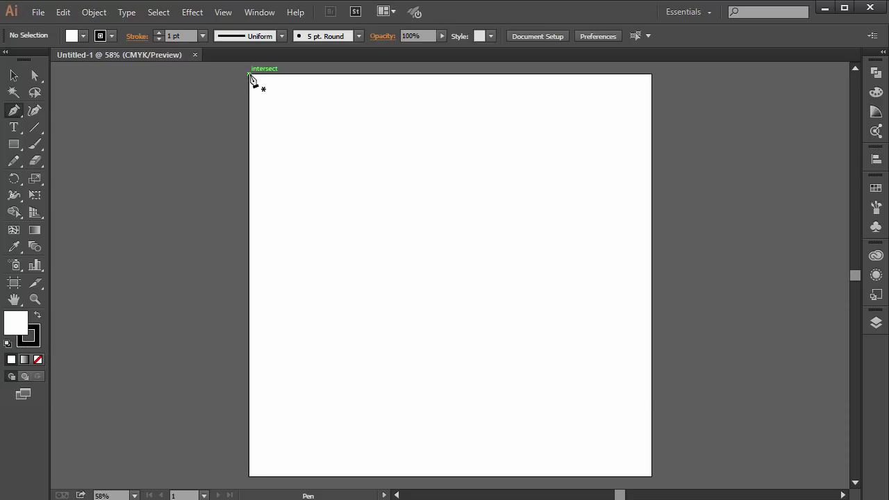
Step: Draw an open Z-shaped path of three straight segments, about 502 px wide and 455 px high, on the artboard
{"action": "left_click", "coordinate": [354, 190]}
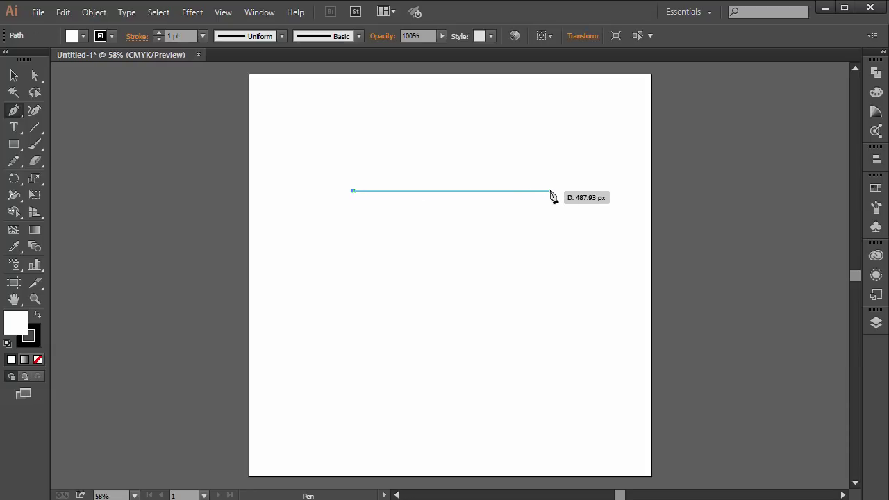
{"action": "left_click", "coordinate": [555, 190]}
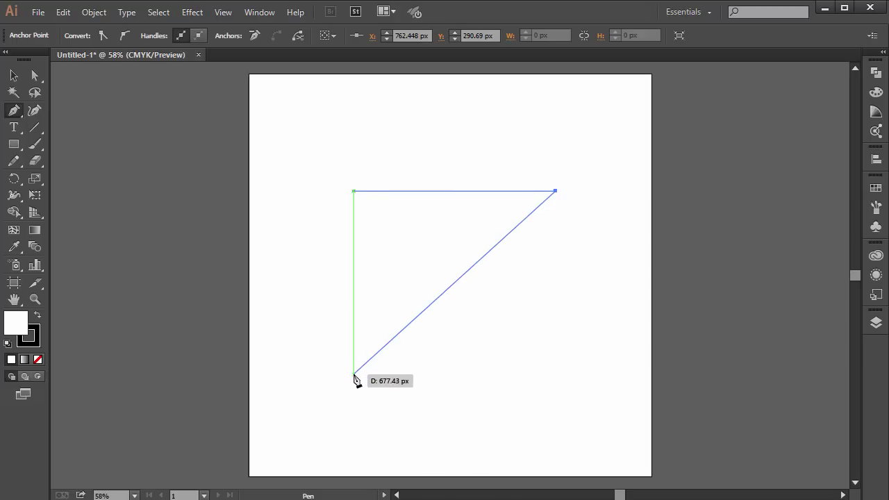
{"action": "left_click", "coordinate": [354, 375]}
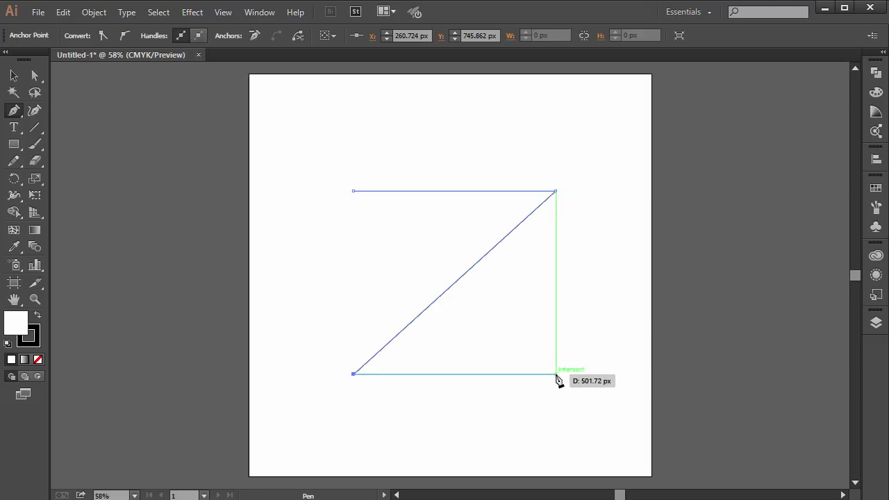
{"action": "left_click", "coordinate": [556, 375]}
{"action": "key", "text": "Escape"}
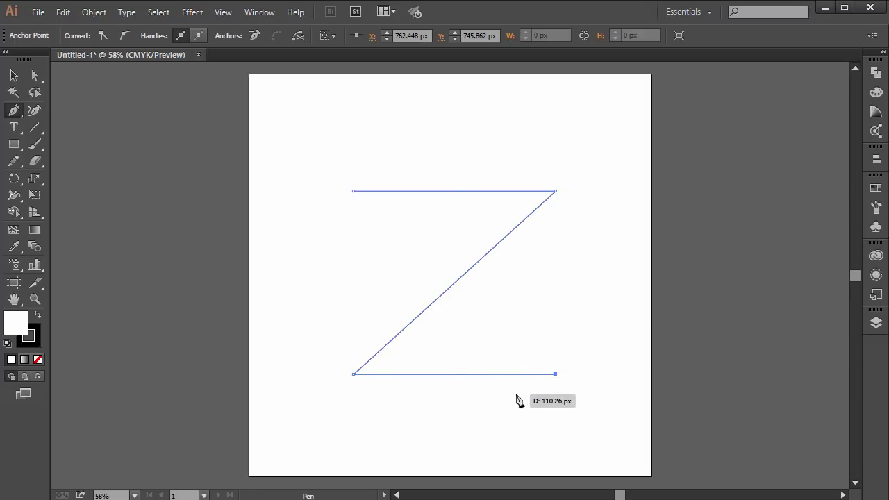
Step: Select the Z path and remove its fill, keeping the black stroke as the active colour
{"action": "key", "text": "v"}
{"action": "left_click", "coordinate": [697, 307]}
{"action": "left_click", "coordinate": [493, 249]}
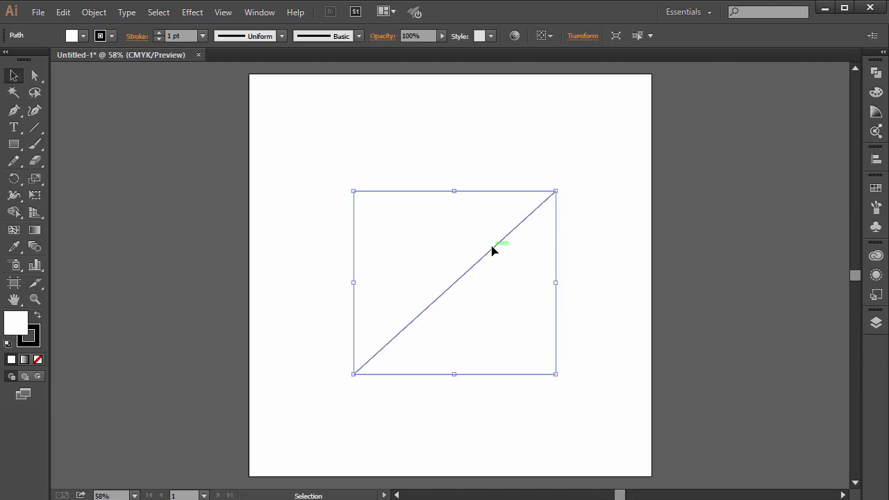
{"action": "double_click", "coordinate": [15, 325]}
{"action": "left_click_drag", "start_coordinate": [54, 304], "coordinate": [2, 200]}
{"action": "left_click", "coordinate": [321, 205]}
{"action": "left_click", "coordinate": [38, 359]}
{"action": "left_click", "coordinate": [36, 333]}
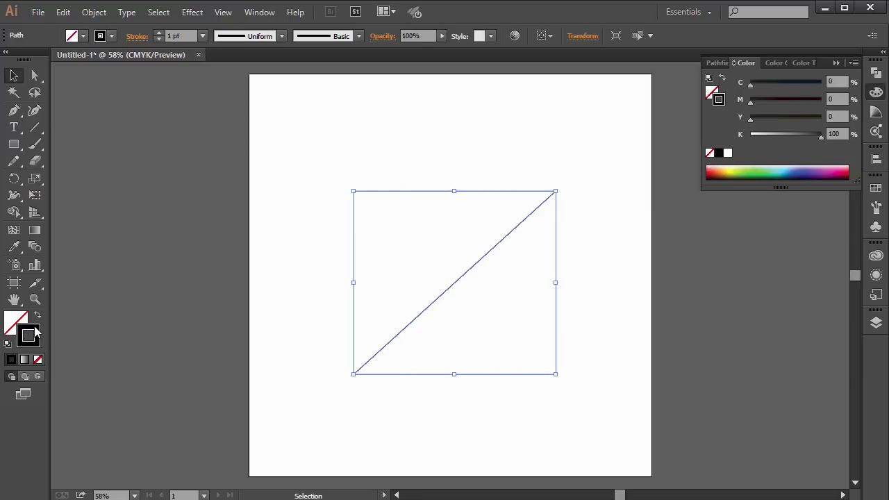
{"action": "left_click", "coordinate": [837, 62]}
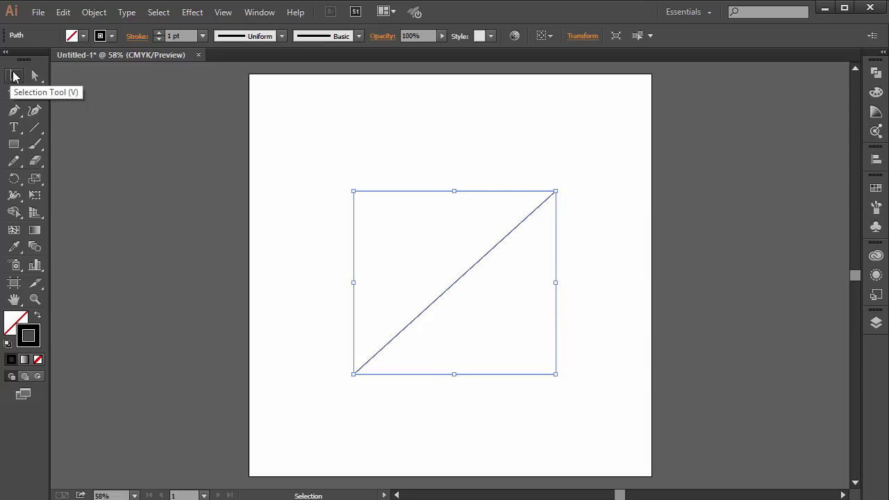
Step: Try stroke weights of 50 pt, 100 pt and 60 pt on the Z path
{"action": "left_click", "coordinate": [177, 35]}
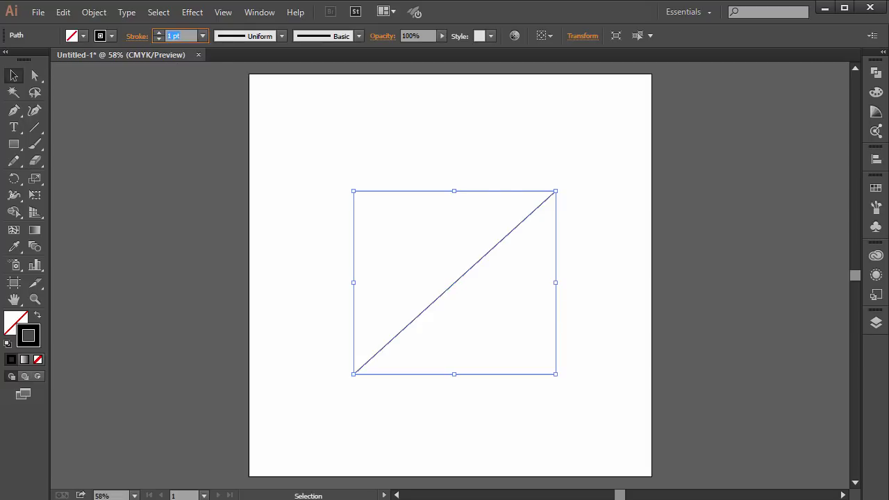
{"action": "type", "text": "50"}
{"action": "key", "text": "Return"}
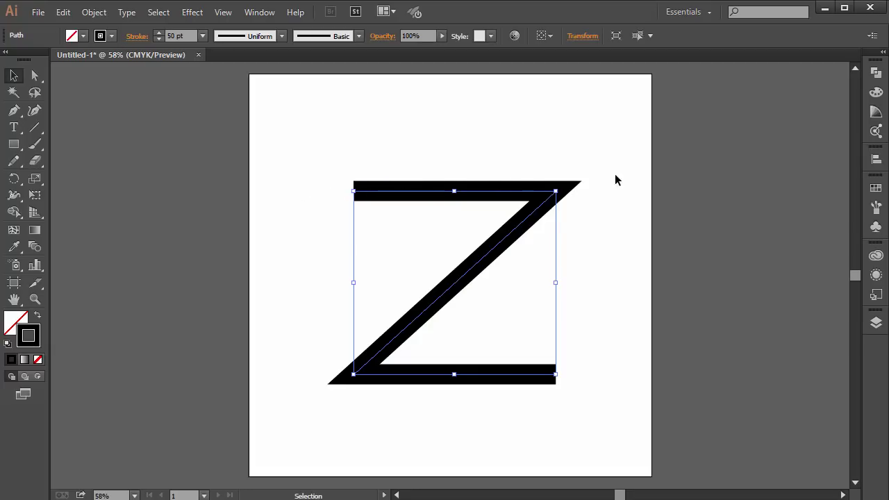
{"action": "left_click", "coordinate": [189, 33]}
{"action": "type", "text": "100"}
{"action": "key", "text": "Return"}
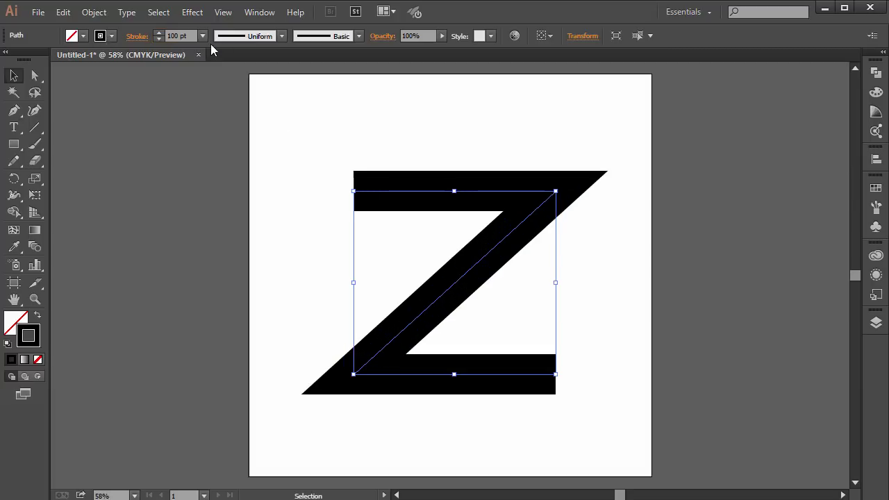
{"action": "left_click", "coordinate": [189, 36]}
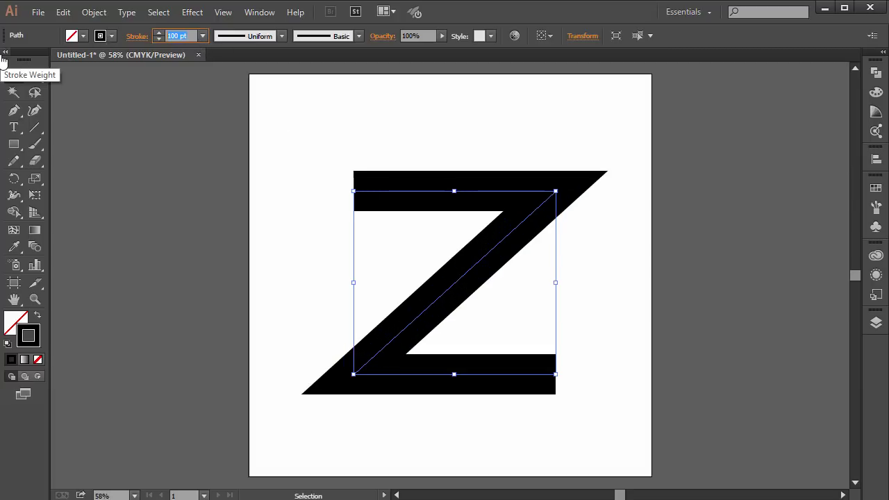
{"action": "type", "text": "60"}
{"action": "key", "text": "Return"}
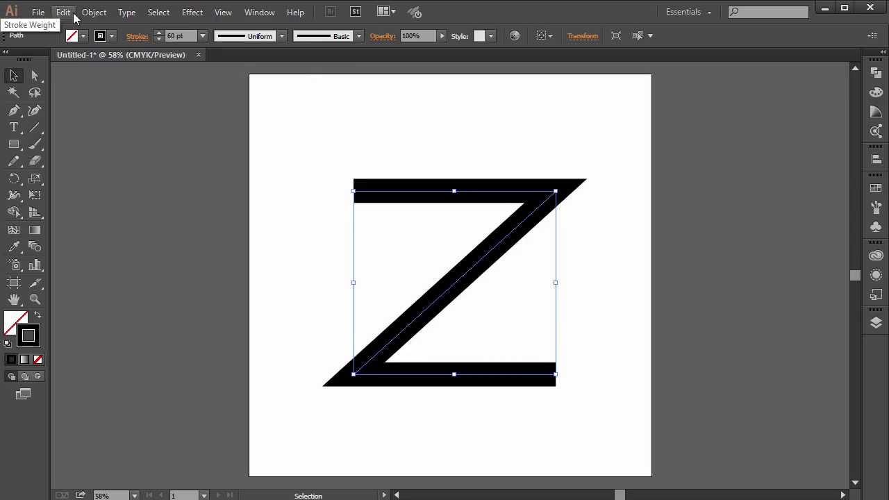
Step: Set the Z path's stroke weight to 70 pt
{"action": "left_click", "coordinate": [179, 36]}
{"action": "type", "text": "70"}
{"action": "key", "text": "Return"}
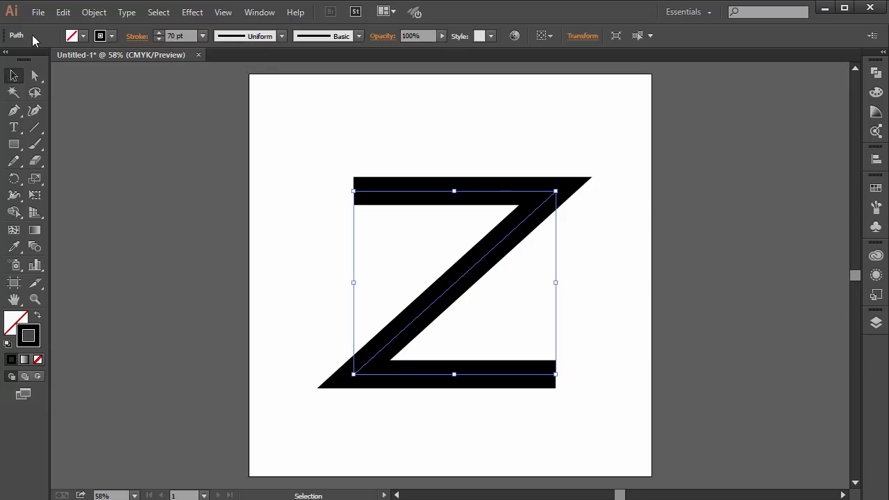
Step: Lengthen the Z's top bar by moving its left end anchor horizontally to about X 197 px with Direct Selection
{"action": "key", "text": "a"}
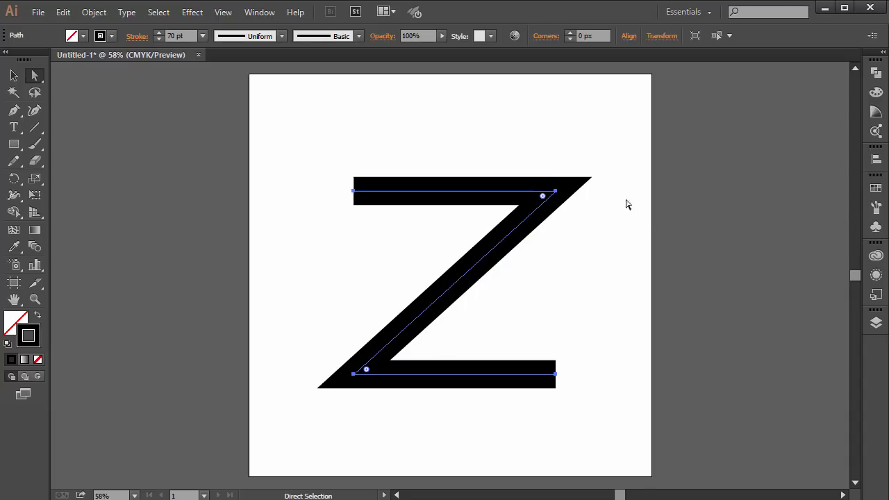
{"action": "left_click", "coordinate": [353, 191]}
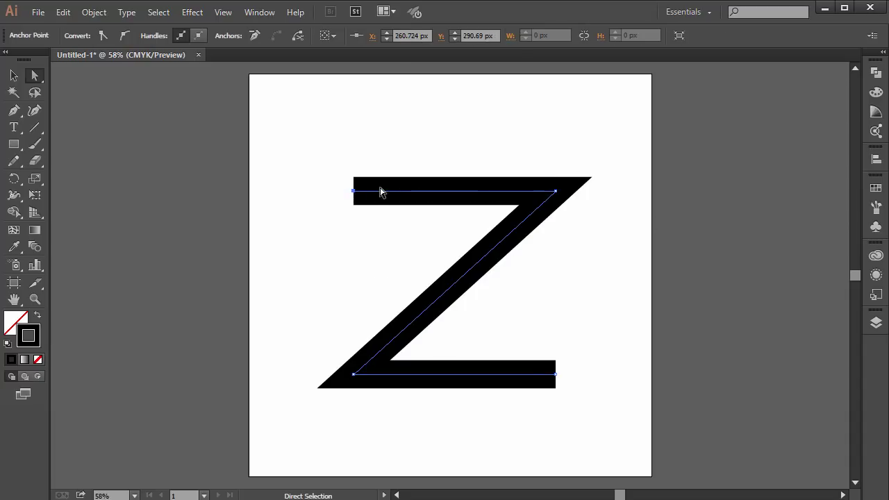
{"action": "left_click_drag", "start_coordinate": [354, 192], "coordinate": [328, 192]}
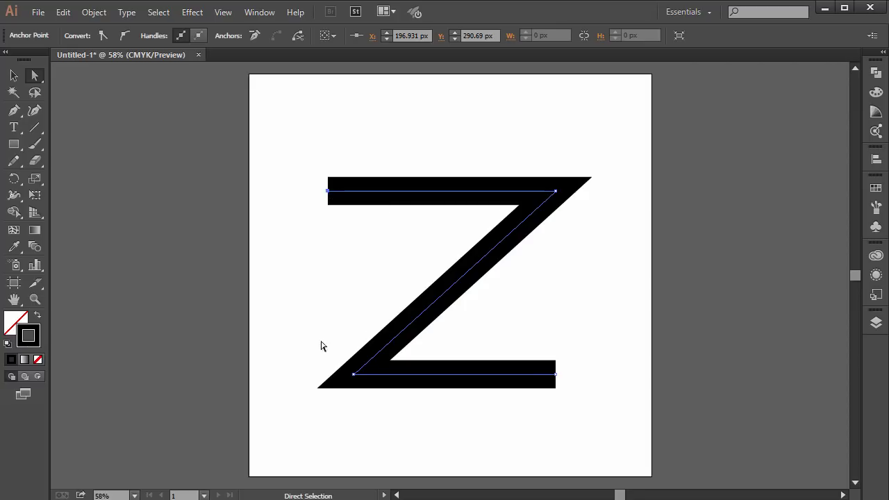
Step: Show the rulers and place vertical guides at the Z's lower-left and upper-right tips
{"action": "key", "text": "ctrl"}
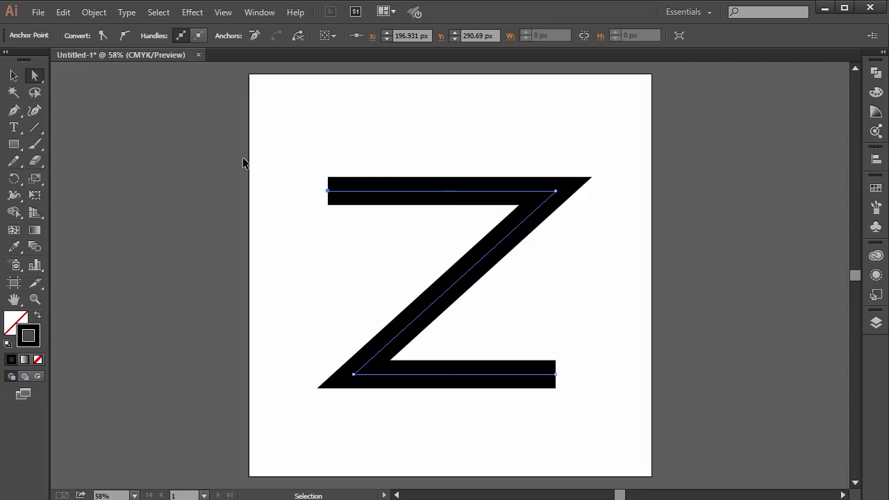
{"action": "key", "text": "ctrl+r"}
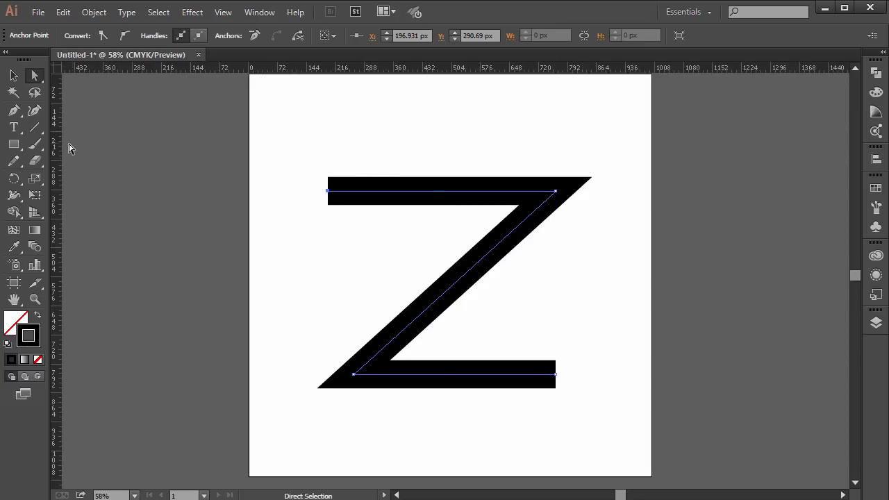
{"action": "left_click_drag", "start_coordinate": [59, 145], "coordinate": [316, 158]}
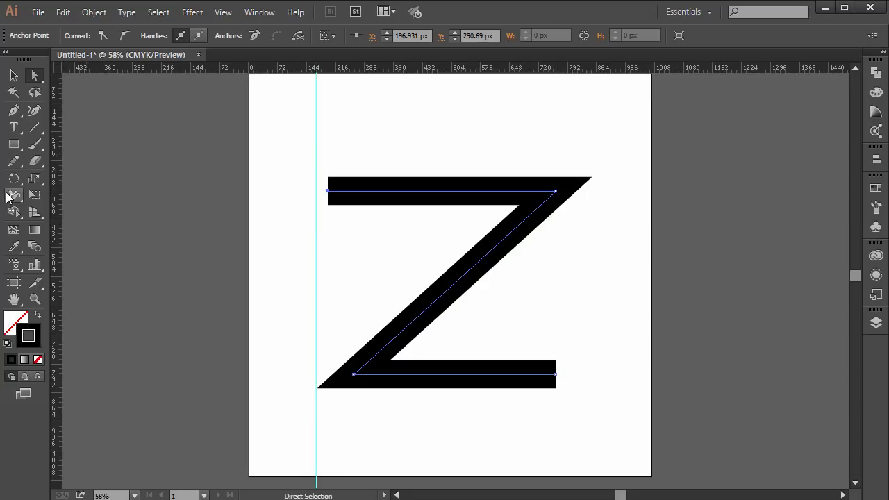
{"action": "left_click_drag", "start_coordinate": [56, 191], "coordinate": [591, 258]}
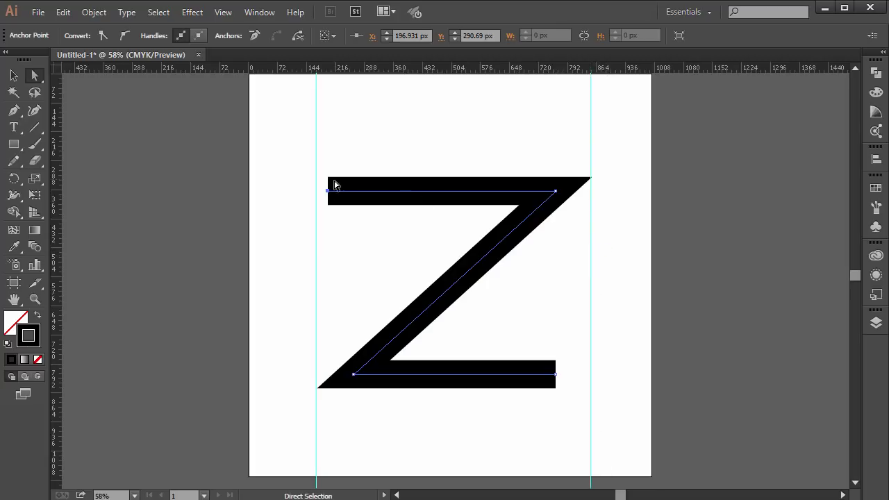
Step: Extend the top bar's left end to the left guide and the bottom bar's right end to the right guide
{"action": "left_click_drag", "start_coordinate": [328, 192], "coordinate": [316, 191]}
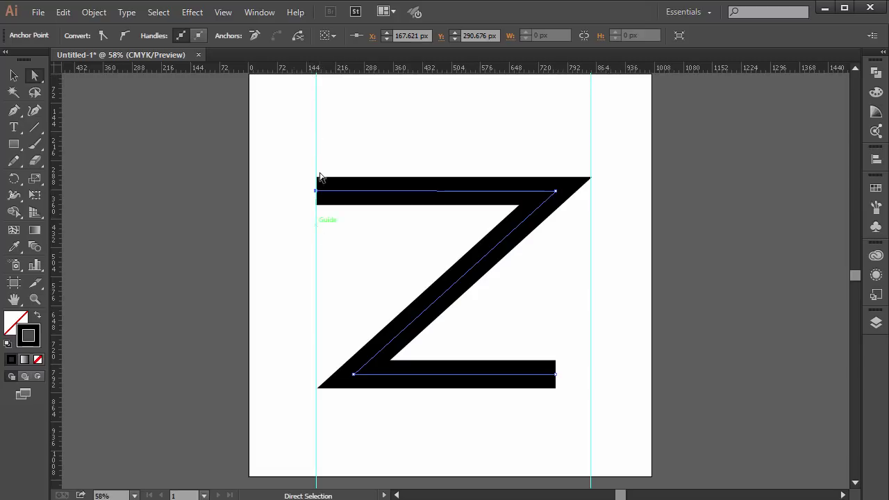
{"action": "left_click_drag", "start_coordinate": [557, 379], "coordinate": [592, 379]}
Step: Hide the guides and show them again
{"action": "right_click", "coordinate": [584, 268]}
{"action": "right_click", "coordinate": [592, 269]}
{"action": "right_click", "coordinate": [592, 263]}
{"action": "left_click", "coordinate": [592, 262]}
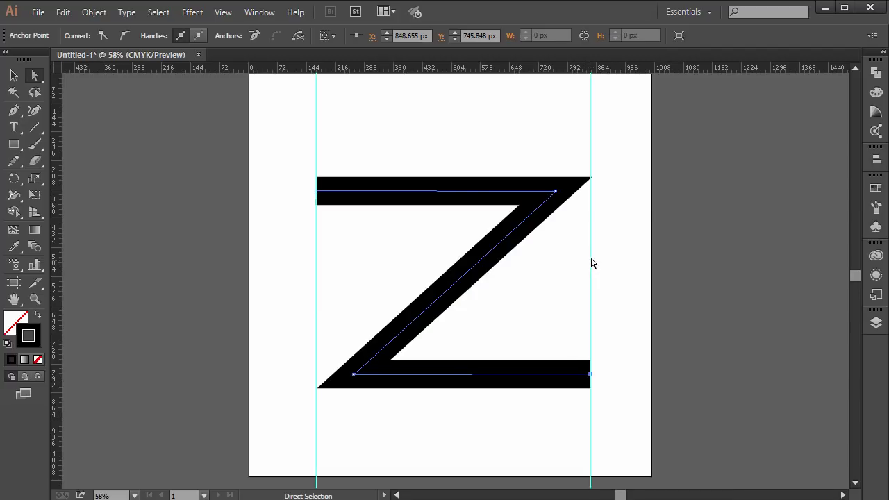
{"action": "left_click", "coordinate": [591, 256]}
{"action": "right_click", "coordinate": [591, 258]}
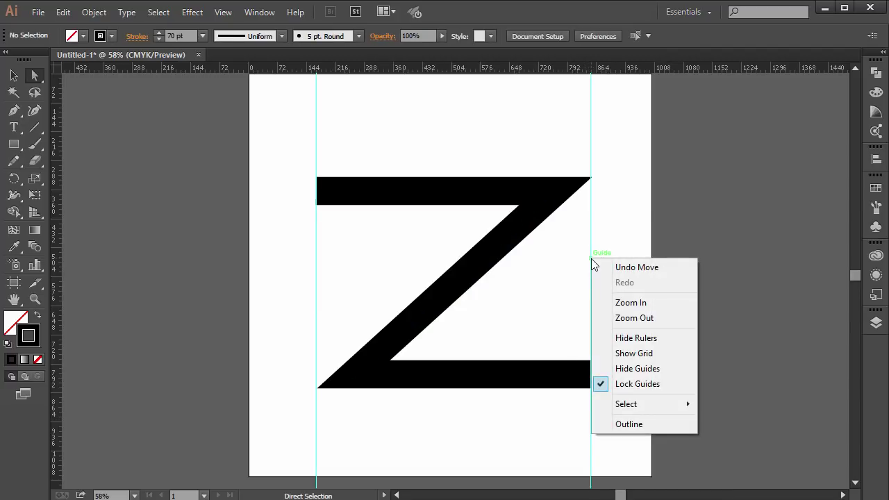
{"action": "left_click", "coordinate": [636, 369]}
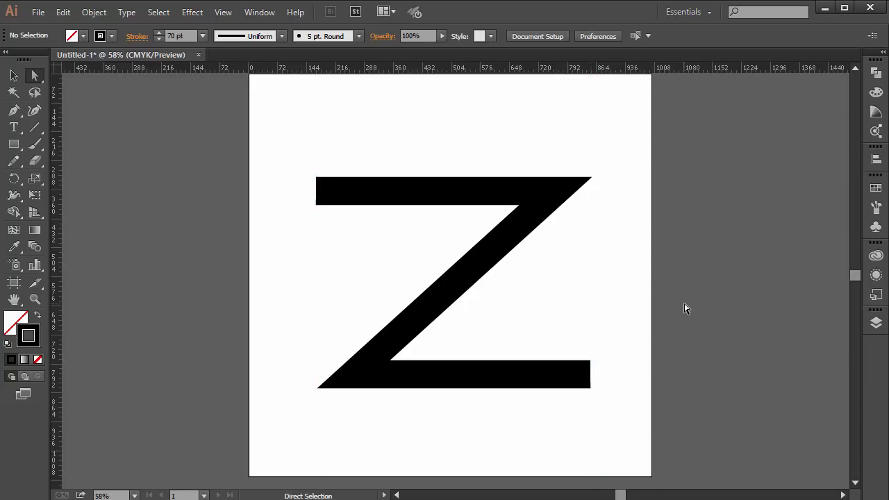
{"action": "key", "text": "ctrl+semicolon"}
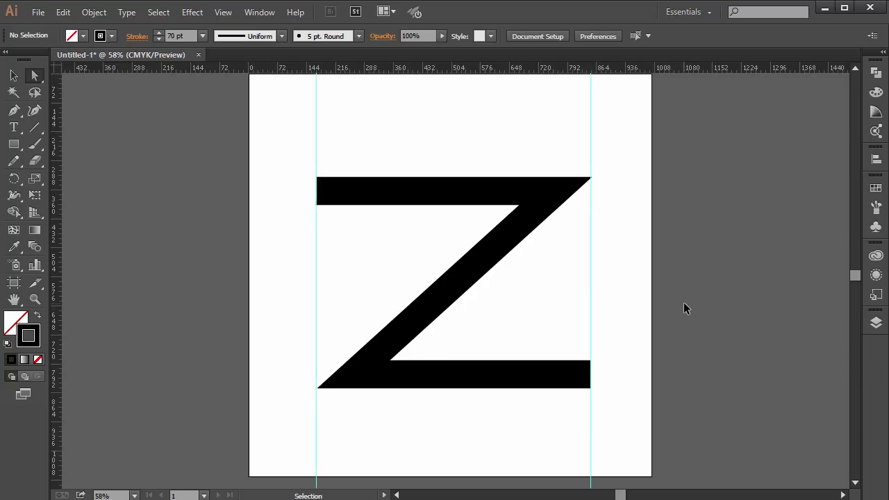
Step: Hide the guides around the Z
{"action": "key", "text": "ctrl+semicolon"}
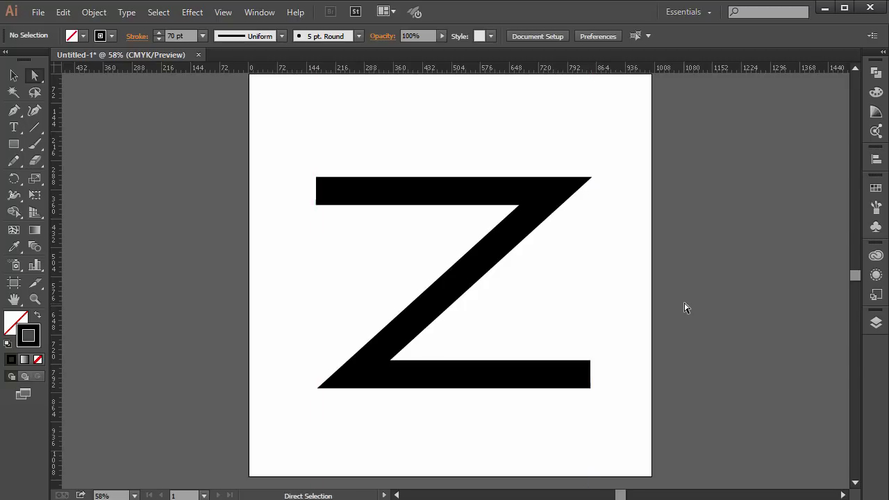
{"action": "left_click", "coordinate": [494, 248]}
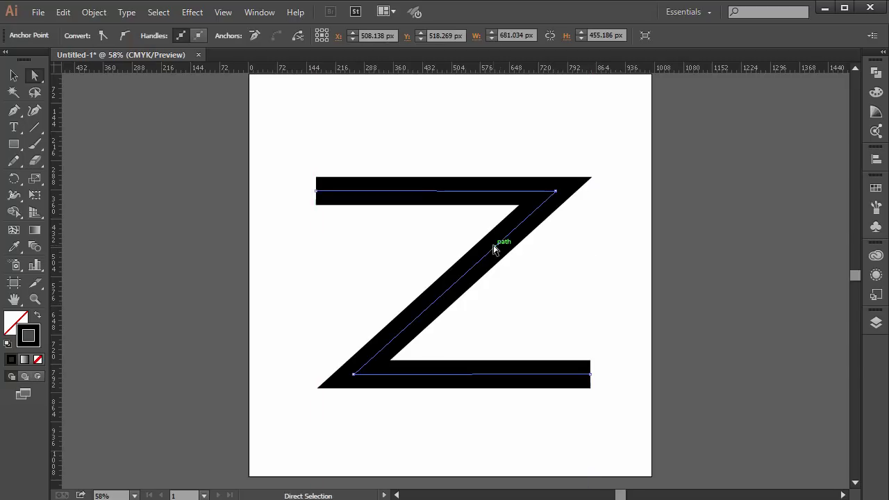
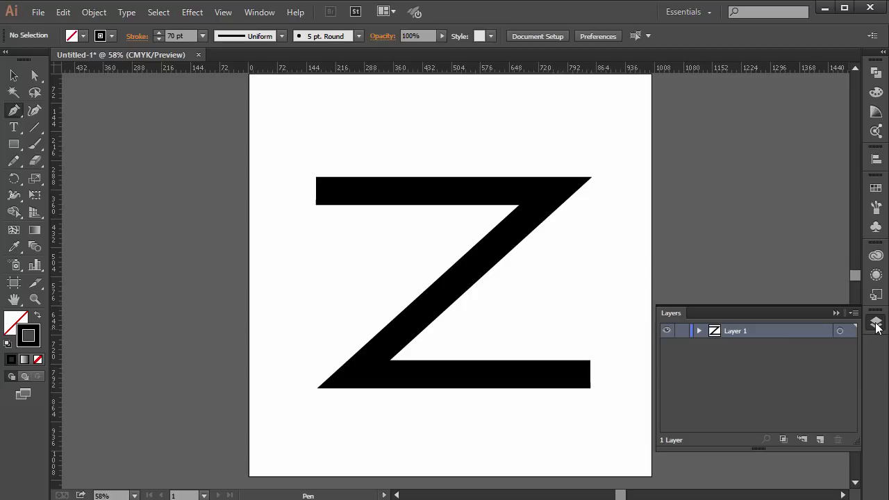
{"action": "left_click", "coordinate": [877, 323]}
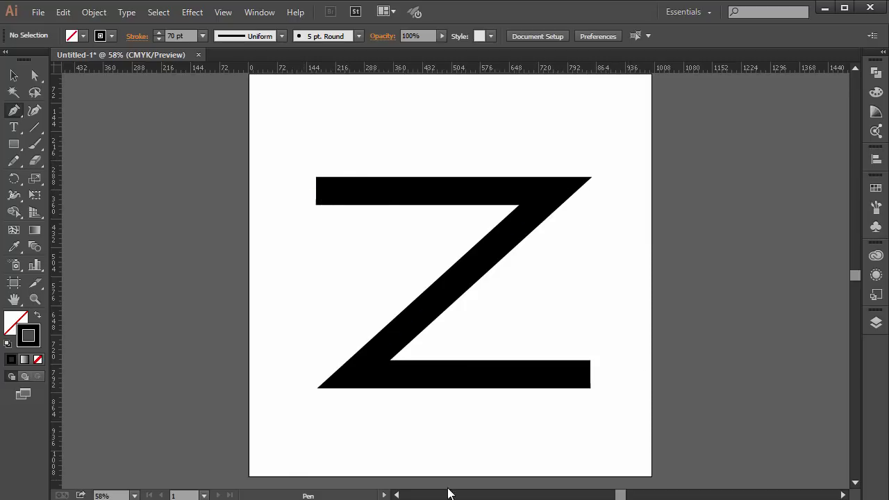
Step: Draw a closed 70 pt rectangle over the Z with the Pen tool, about 766 by 455 px, aligned to the Z's top and bottom bars
{"action": "left_click", "coordinate": [301, 191]}
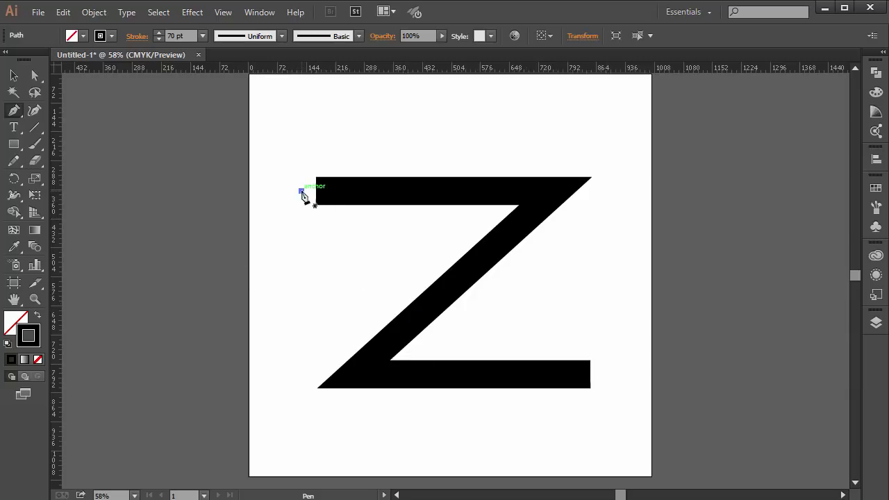
{"action": "left_click", "coordinate": [301, 374]}
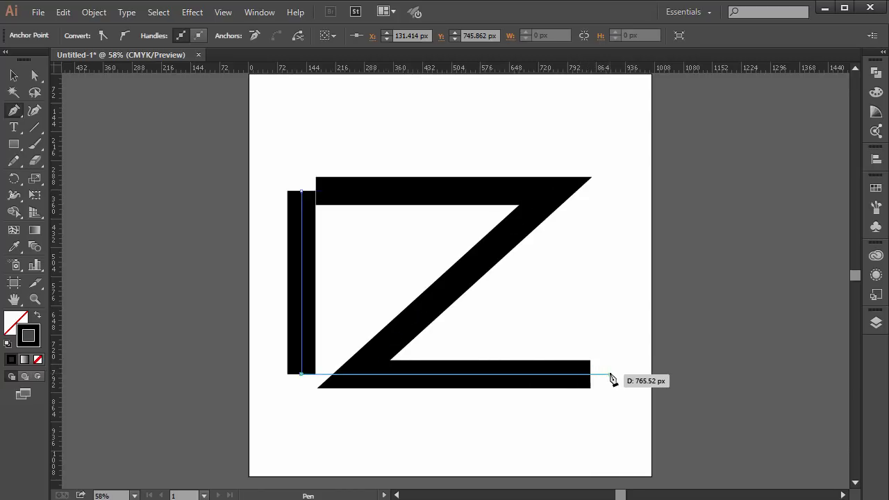
{"action": "left_click", "coordinate": [611, 375]}
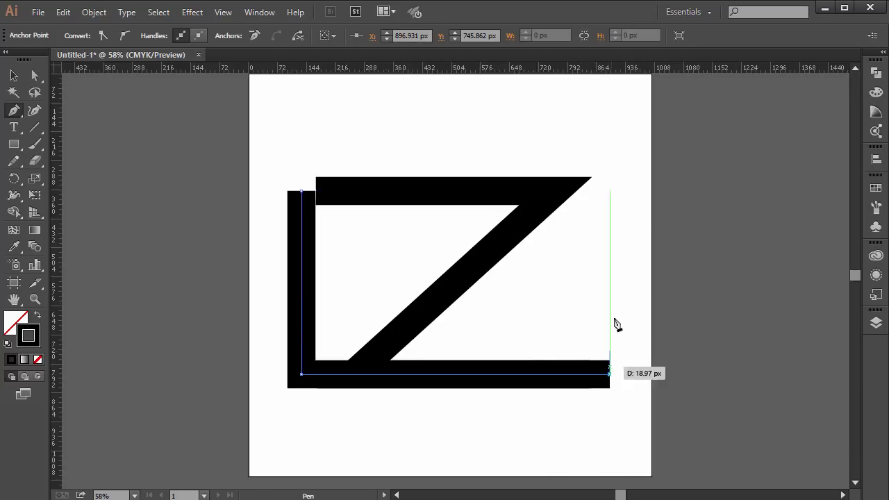
{"action": "left_click", "coordinate": [610, 192]}
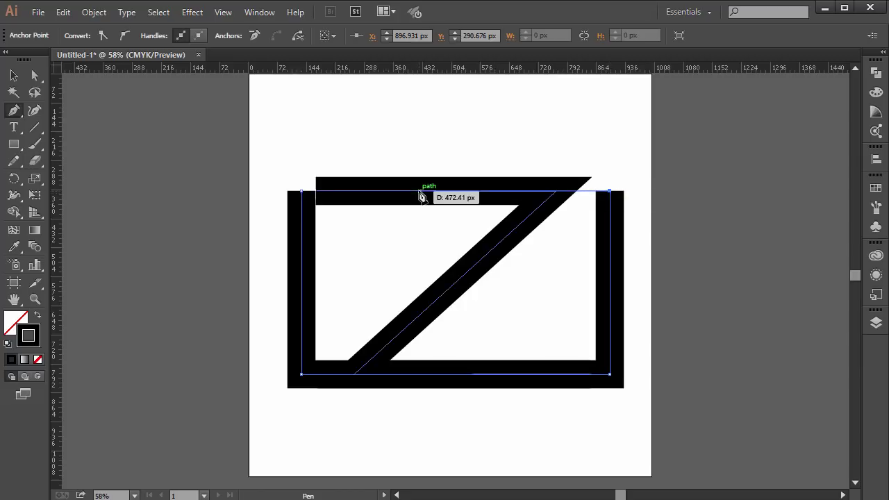
{"action": "left_click", "coordinate": [302, 192]}
{"action": "key", "text": "v"}
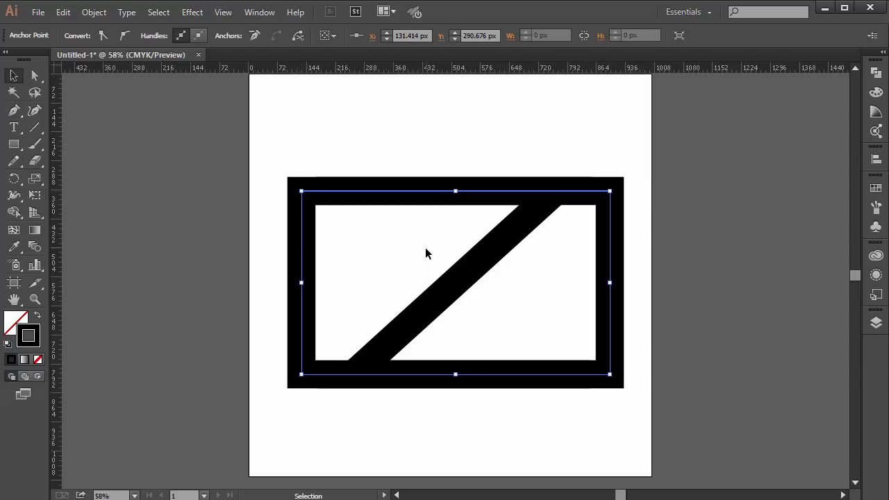
{"action": "left_click", "coordinate": [639, 240]}
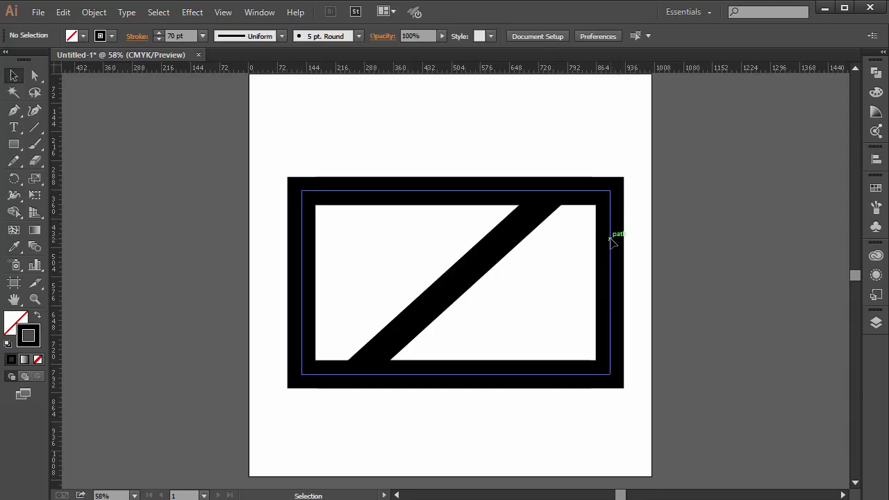
Step: Round the rectangle's two right corners together to a radius of about 228 px, forming a D
{"action": "left_click", "coordinate": [615, 236]}
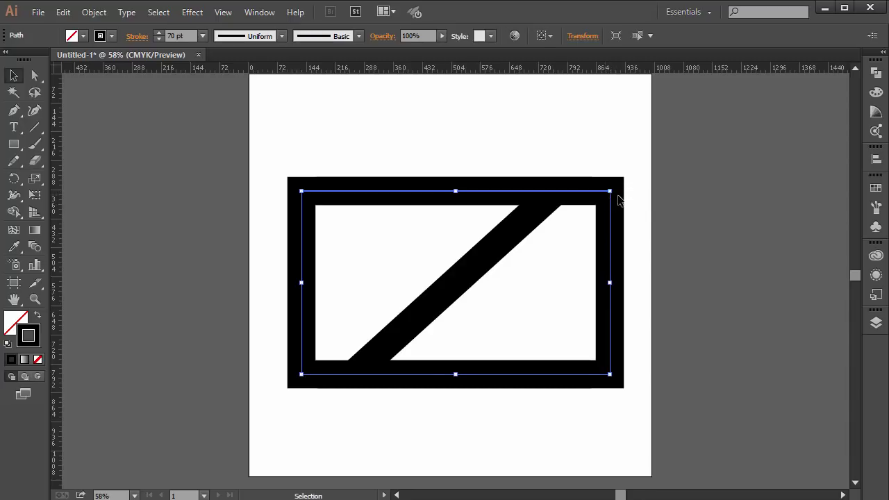
{"action": "left_click", "coordinate": [36, 75]}
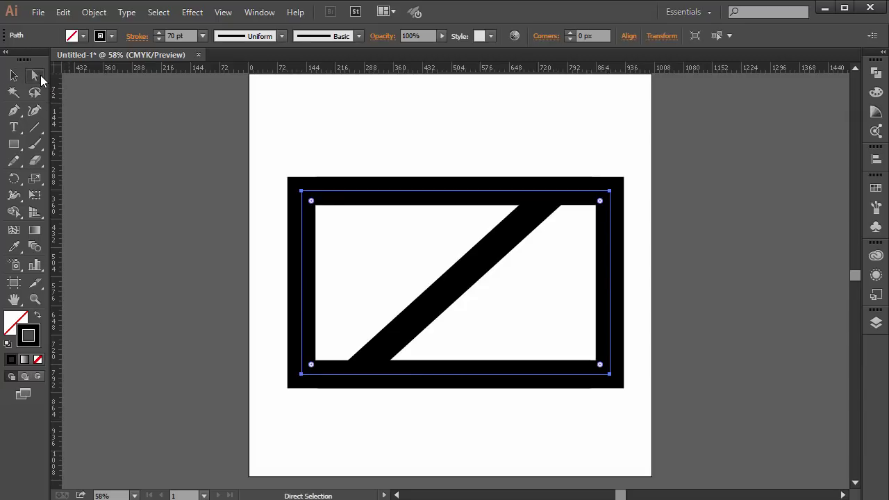
{"action": "left_click", "coordinate": [610, 192]}
{"action": "left_click", "coordinate": [610, 375], "text": "shift"}
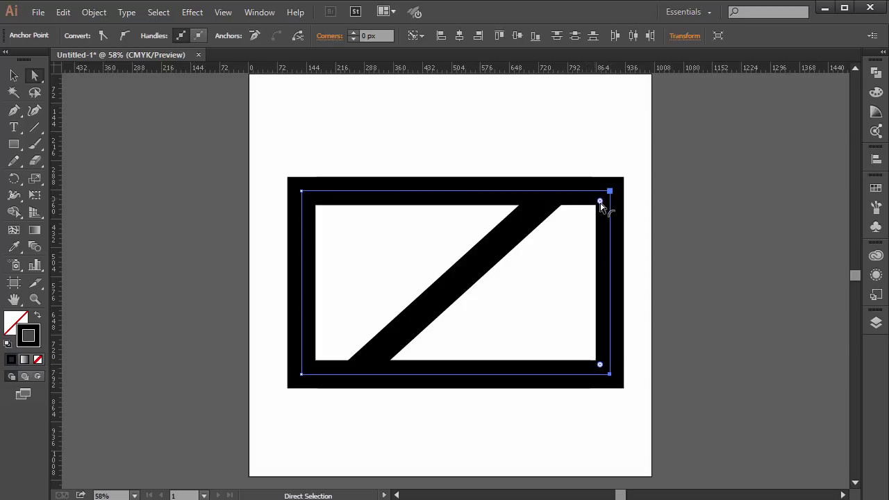
{"action": "left_click_drag", "start_coordinate": [601, 203], "coordinate": [421, 242]}
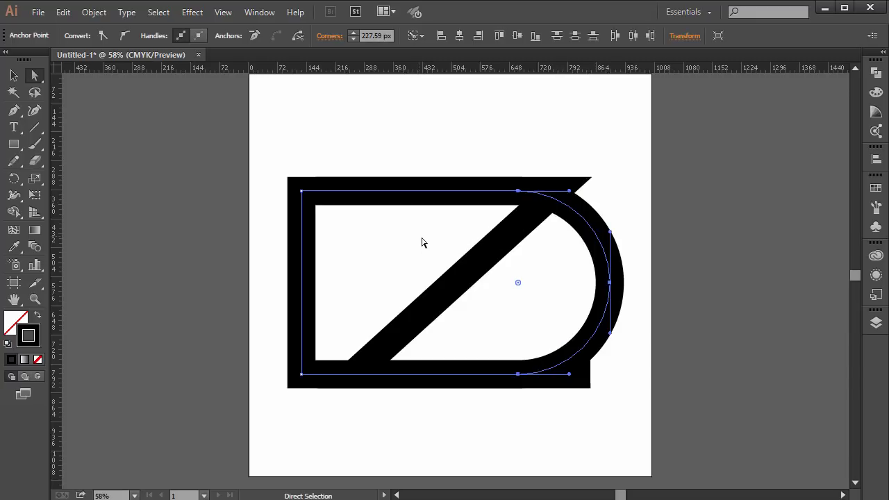
{"action": "left_click", "coordinate": [691, 301]}
{"action": "left_click_drag", "start_coordinate": [587, 218], "coordinate": [770, 251]}
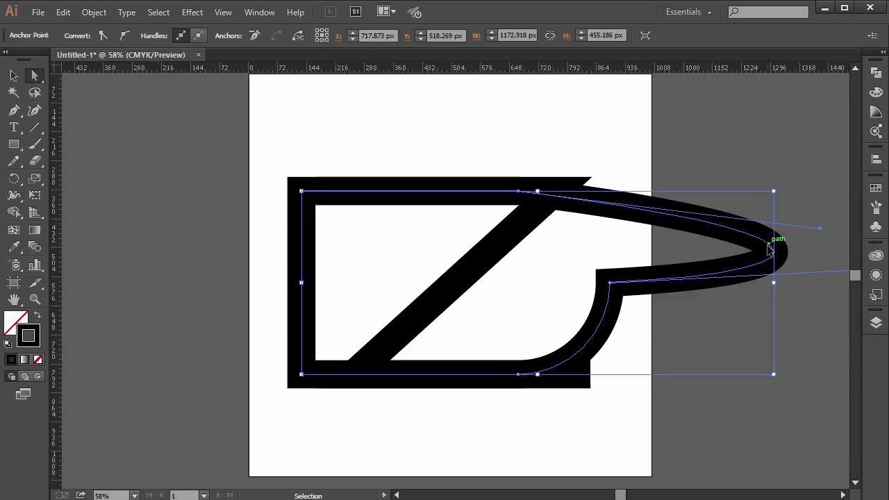
{"action": "key", "text": "ctrl+z"}
{"action": "key", "text": "v"}
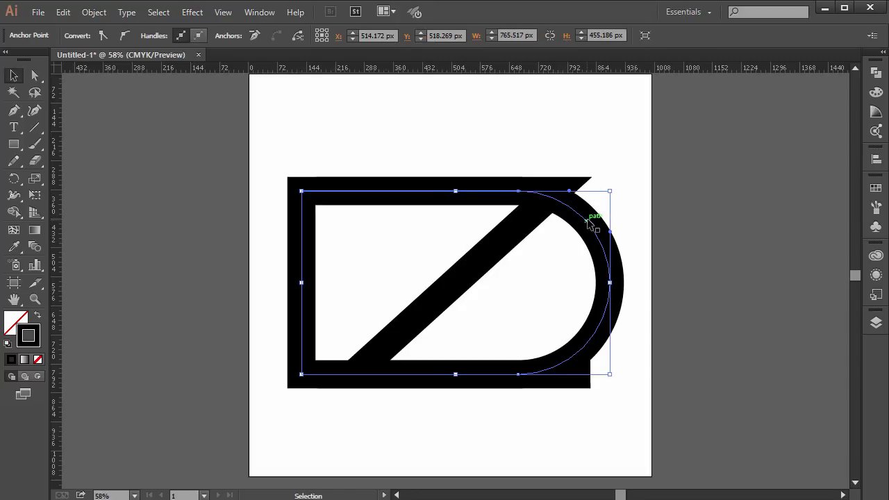
Step: Move the D horizontally so the outer edge of its left stem lines up with the left end of the Z's top bar
{"action": "left_click", "coordinate": [588, 221]}
{"action": "left_click_drag", "start_coordinate": [570, 203], "coordinate": [788, 124]}
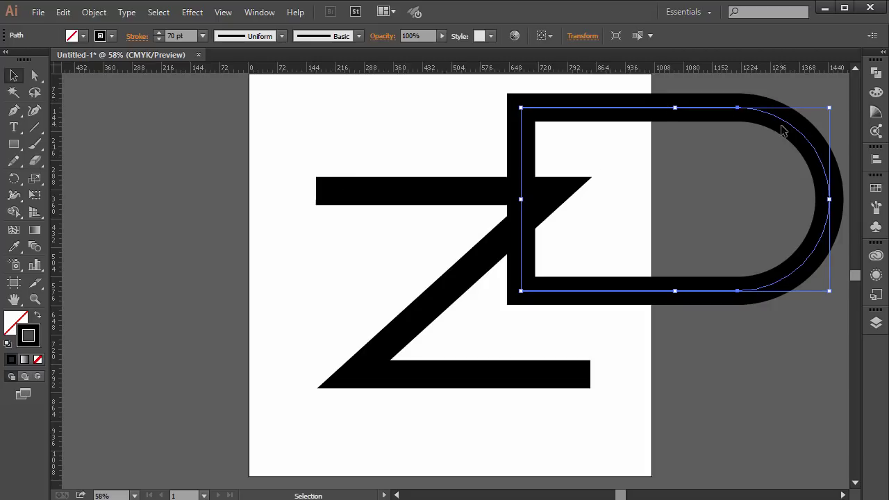
{"action": "left_click_drag", "start_coordinate": [788, 124], "coordinate": [584, 207]}
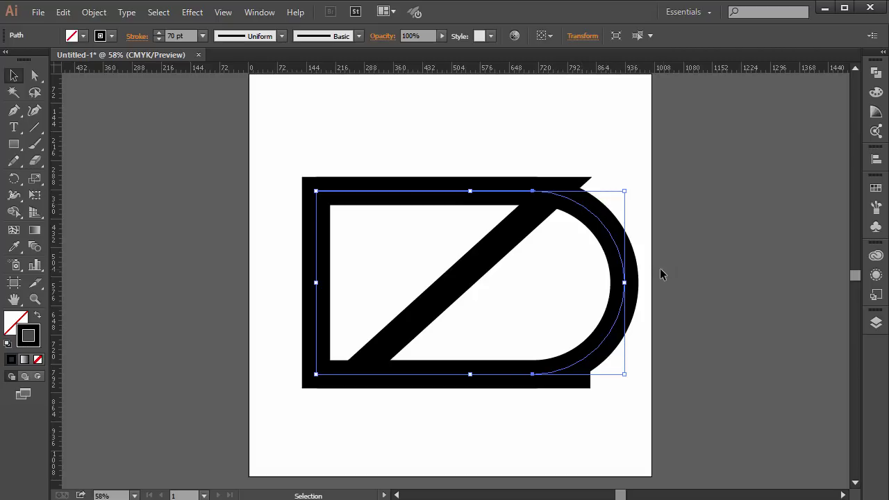
{"action": "left_click_drag", "start_coordinate": [446, 196], "coordinate": [463, 196]}
{"action": "key", "text": "Left"}
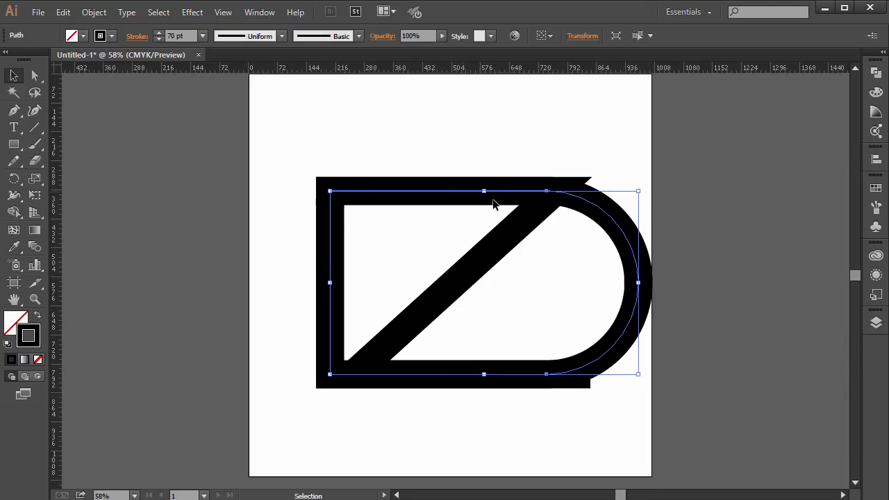
Step: Narrow the D by shifting the anchors of its curved side 160 px to the left with Direct Selection
{"action": "key", "text": "a"}
{"action": "left_click", "coordinate": [548, 192]}
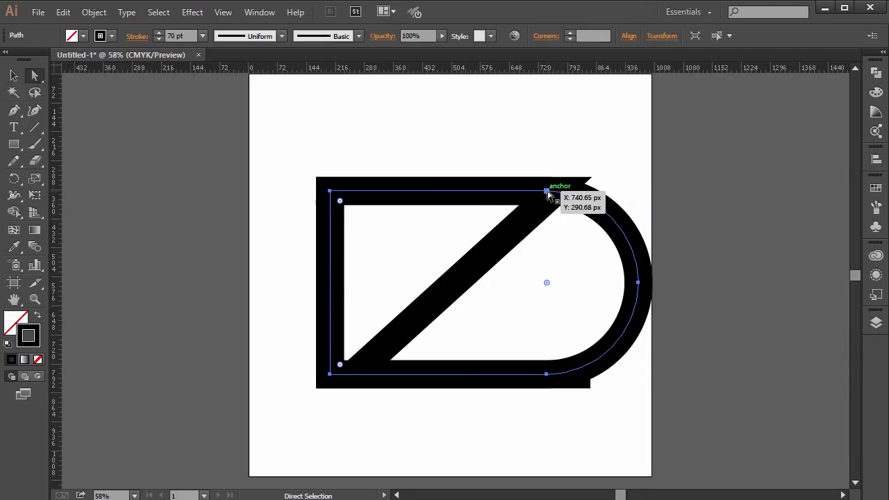
{"action": "left_click", "coordinate": [547, 374], "text": "shift"}
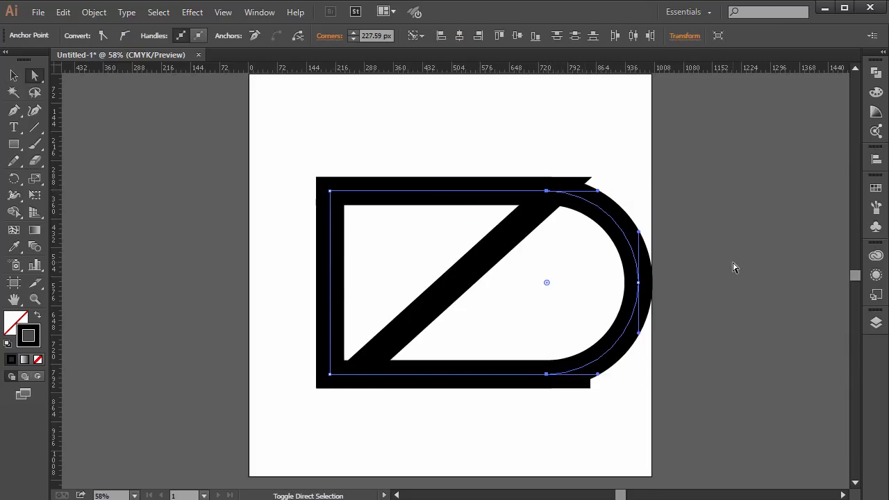
{"action": "left_click", "coordinate": [639, 284]}
{"action": "left_click", "coordinate": [547, 191]}
{"action": "left_click", "coordinate": [547, 374], "text": "shift"}
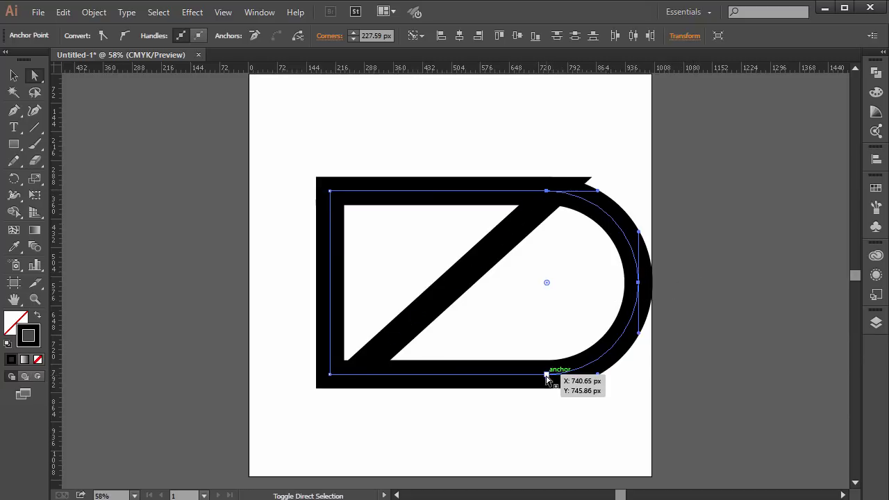
{"action": "key", "text": "shift+Left"}
{"action": "key", "text": "shift+Left"}
{"action": "key", "text": "shift+Left"}
{"action": "key", "text": "shift+Left"}
{"action": "key", "text": "shift+Left"}
{"action": "key", "text": "shift+Left"}
{"action": "key", "text": "shift+Left"}
{"action": "key", "text": "shift+Left"}
{"action": "key", "text": "shift+Left"}
{"action": "key", "text": "shift+Left"}
{"action": "key", "text": "shift+Left"}
{"action": "key", "text": "shift+Left"}
{"action": "key", "text": "shift+Left"}
{"action": "key", "text": "shift+Left"}
{"action": "key", "text": "shift+Left"}
{"action": "key", "text": "shift+Left"}
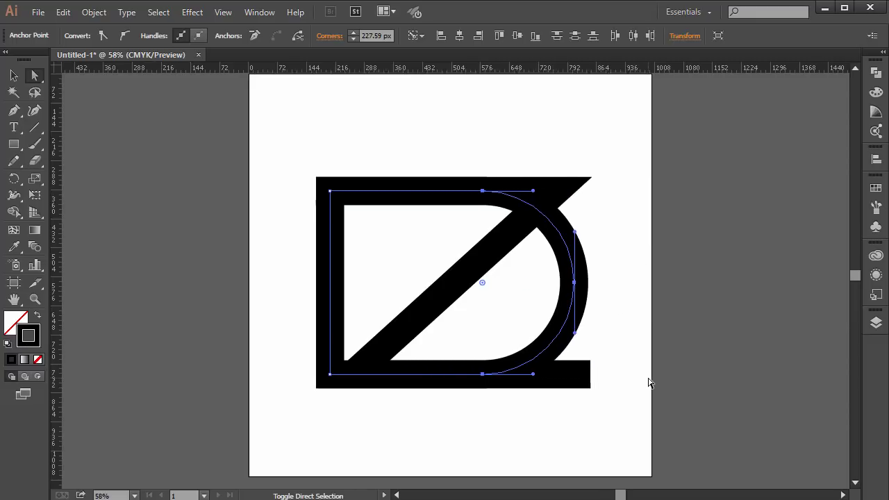
Step: Show the guides, nudge the D's curved side 5 px right to meet the right guide, and hide the guides again
{"action": "key", "text": "ctrl+z"}
{"action": "key", "text": "ctrl+semicolon"}
{"action": "key", "text": "ctrl+shift+z"}
{"action": "key", "text": "Right"}
{"action": "key", "text": "Right"}
{"action": "key", "text": "Right"}
{"action": "key", "text": "Right"}
{"action": "key", "text": "Right"}
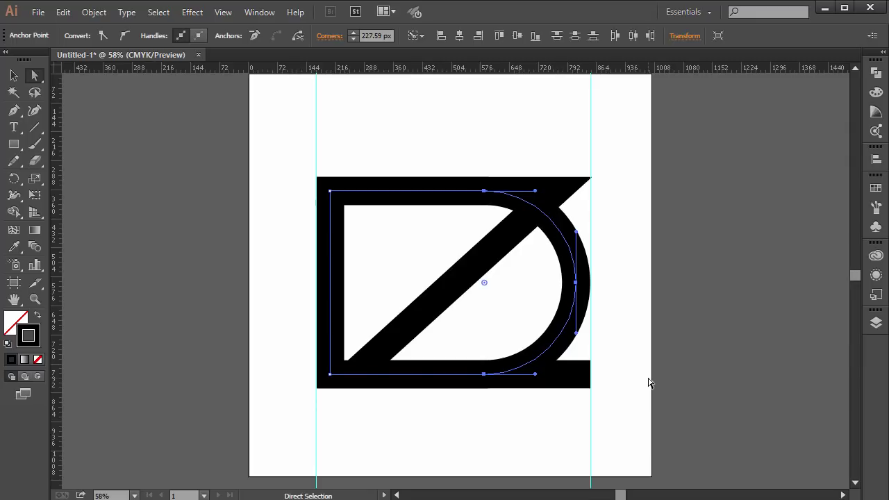
{"action": "key", "text": "ctrl+semicolon"}
{"action": "left_click", "coordinate": [703, 208]}
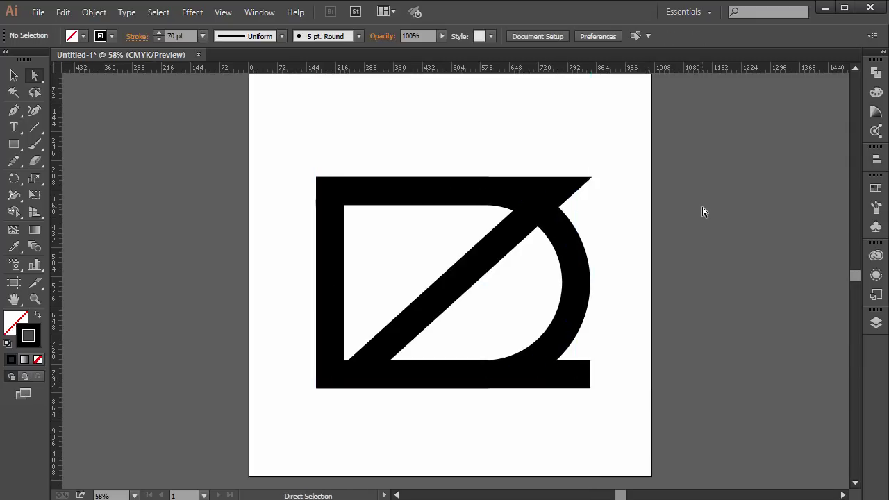
Step: Change the Z's stroke colour to a saturated crimson red
{"action": "left_click", "coordinate": [495, 244]}
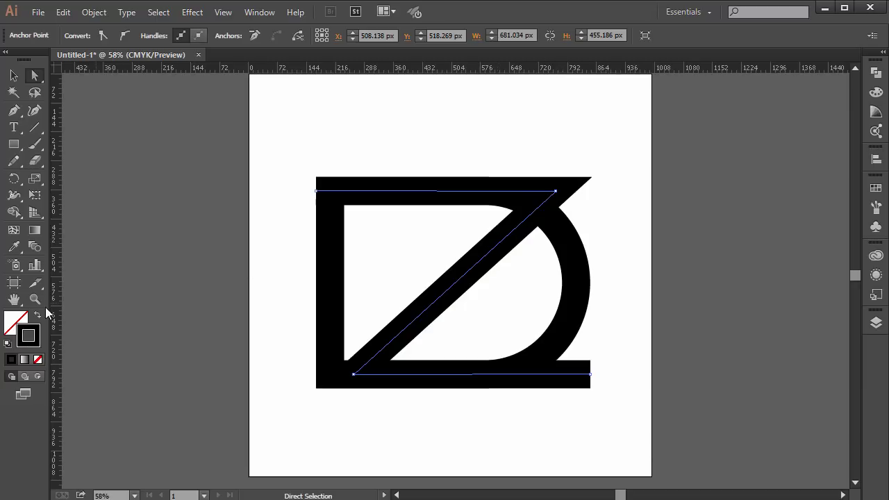
{"action": "double_click", "coordinate": [29, 325]}
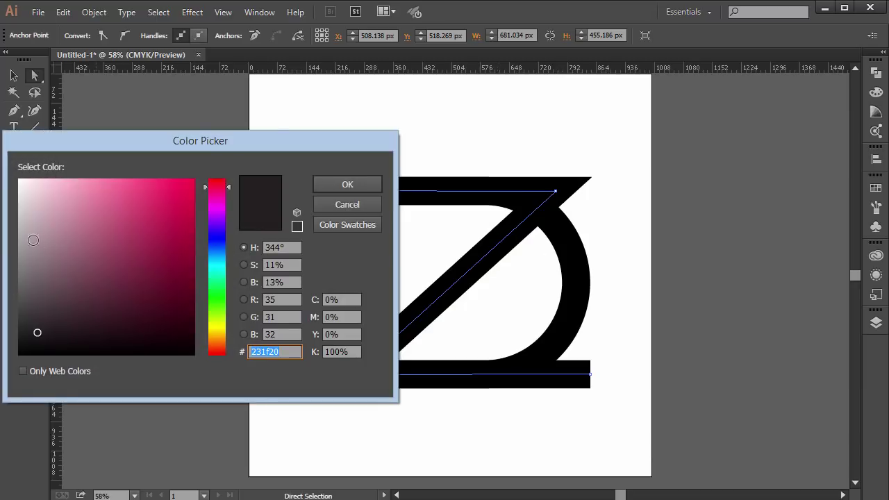
{"action": "left_click", "coordinate": [132, 217]}
{"action": "mouse_move", "coordinate": [173, 193]}
{"action": "left_mouse_down"}
{"action": "mouse_move", "coordinate": [129, 221]}
{"action": "mouse_move", "coordinate": [216, 185]}
{"action": "left_mouse_up"}
{"action": "left_click", "coordinate": [361, 188]}
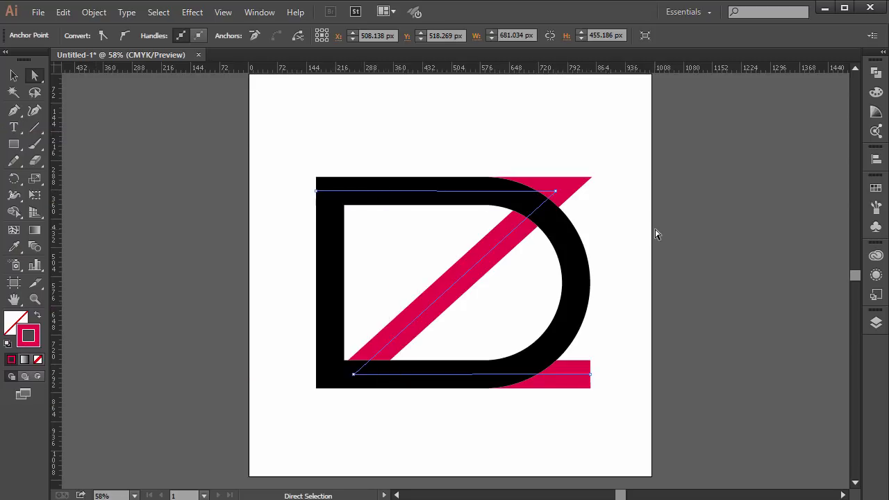
{"action": "left_click", "coordinate": [659, 235]}
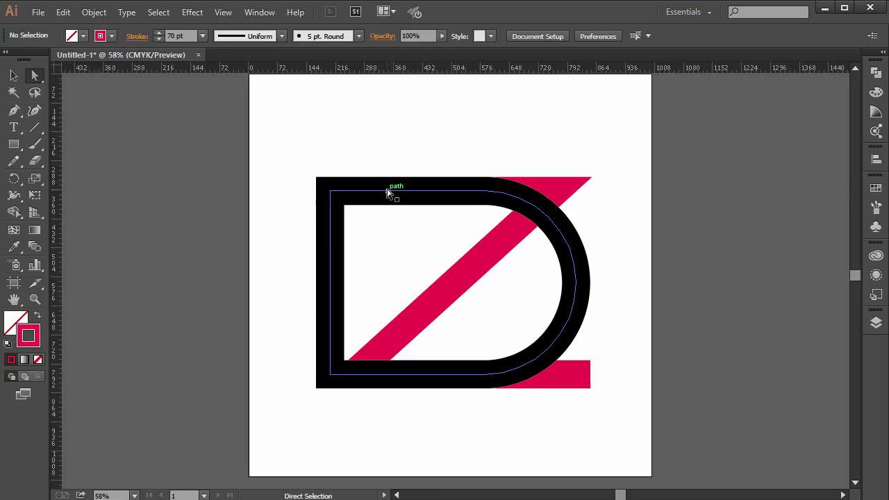
Step: Select the D and the Z together and place a copy of both about 770 px to the right, level with the originals
{"action": "left_click", "coordinate": [452, 192]}
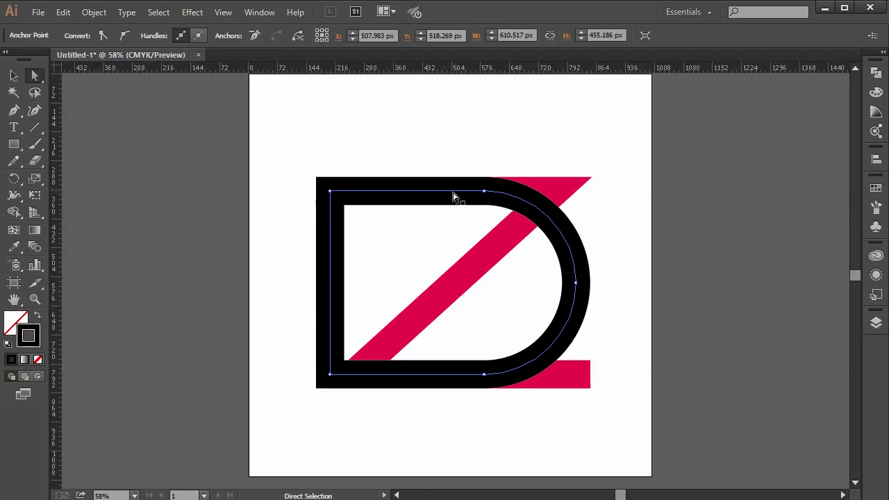
{"action": "key", "text": "v"}
{"action": "left_click", "coordinate": [400, 196]}
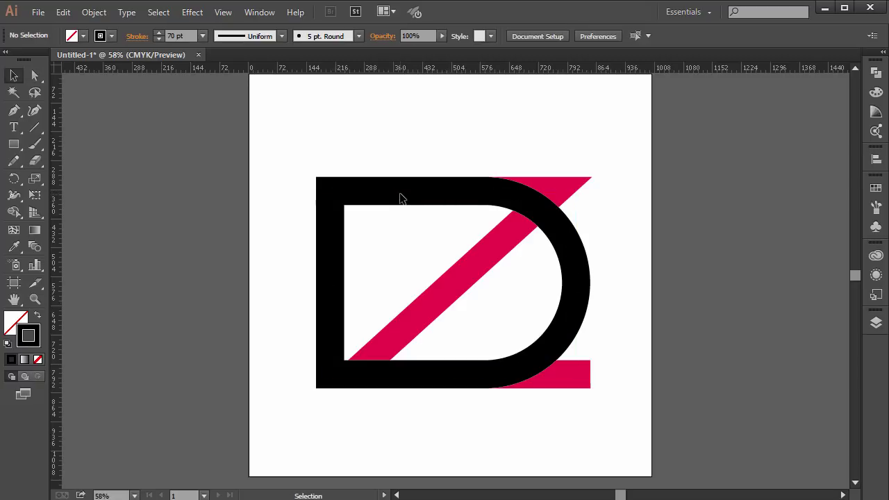
{"action": "left_click", "coordinate": [497, 249], "text": "shift"}
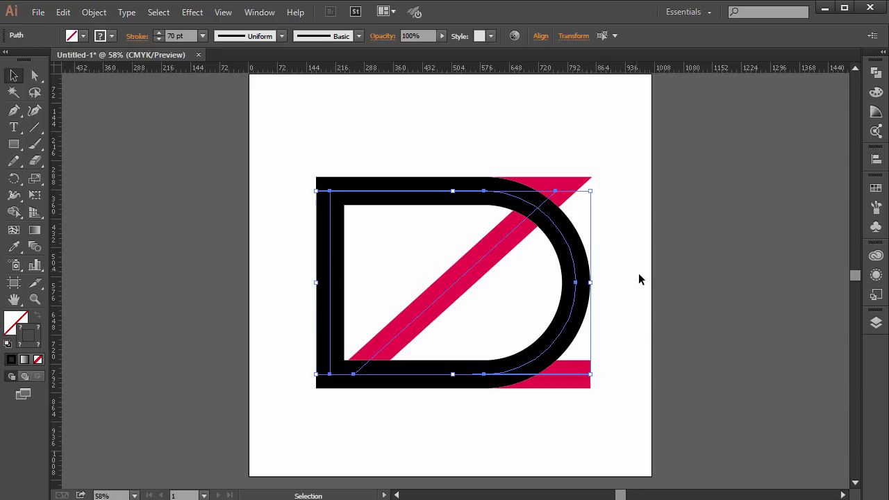
{"action": "key", "text": "a"}
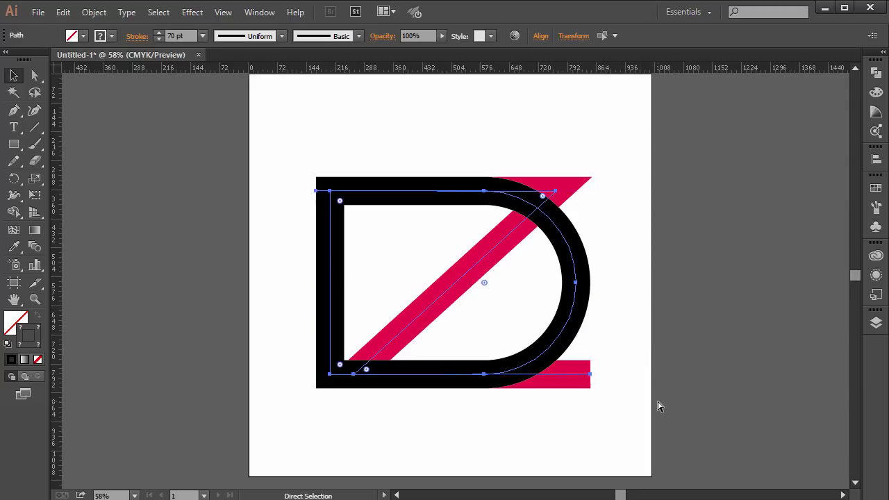
{"action": "key", "text": "v"}
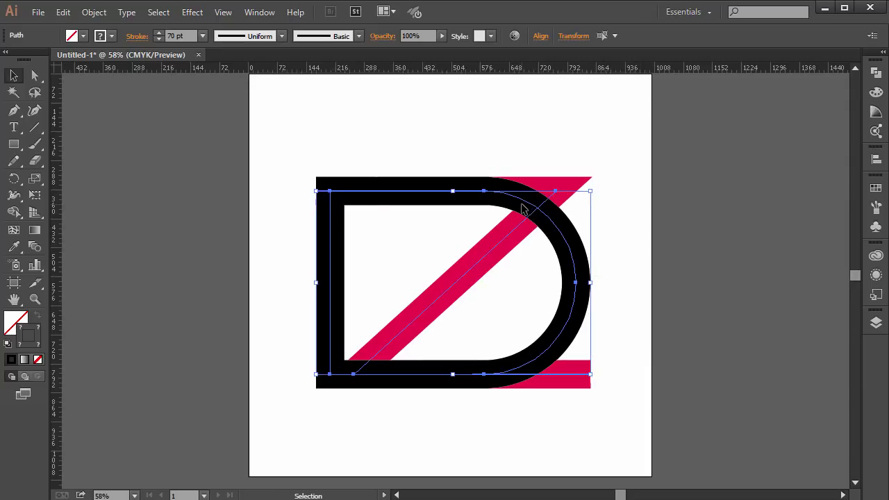
{"action": "left_click_drag", "start_coordinate": [523, 203], "coordinate": [834, 213]}
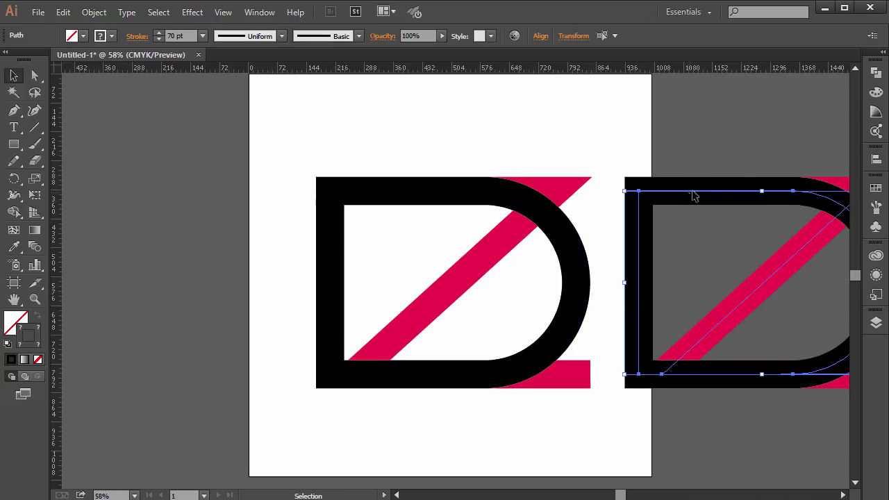
Step: Move the copied D and Z about 95 px further right, keeping them level with the originals
{"action": "left_click", "coordinate": [686, 164]}
{"action": "left_click_drag", "start_coordinate": [685, 158], "coordinate": [794, 430]}
{"action": "key", "text": "ctrl+shift+a"}
{"action": "left_click_drag", "start_coordinate": [687, 146], "coordinate": [733, 366]}
{"action": "left_click_drag", "start_coordinate": [730, 312], "coordinate": [769, 312]}
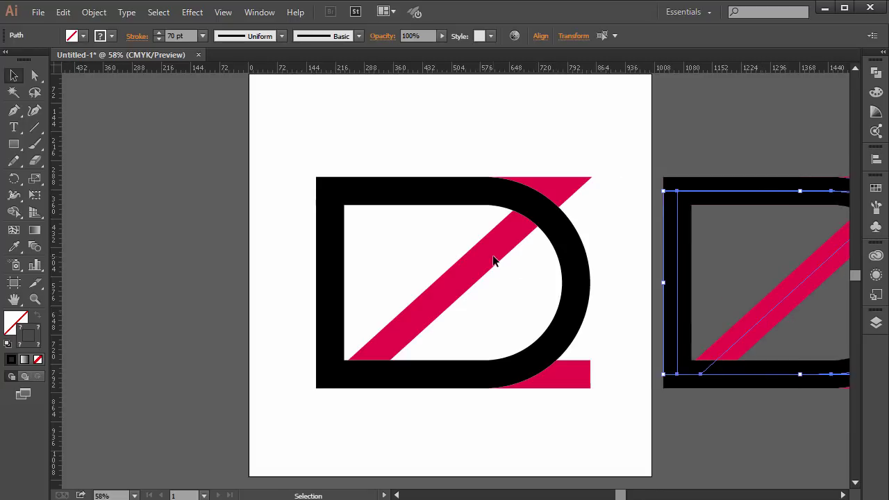
Step: Select the original D and Z on the artboard and expand their strokes into filled shapes
{"action": "key", "text": "ctrl+shift+a"}
{"action": "left_click", "coordinate": [476, 280]}
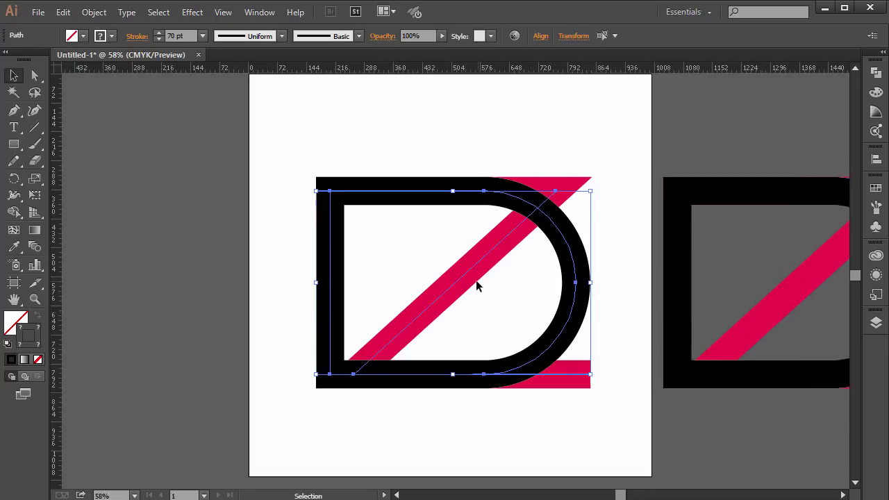
{"action": "key", "text": "a"}
{"action": "key", "text": "v"}
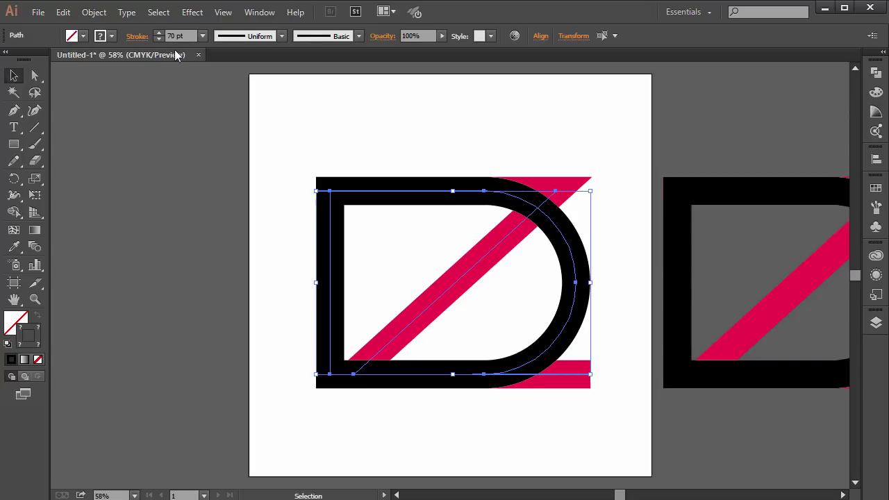
{"action": "left_click", "coordinate": [94, 12]}
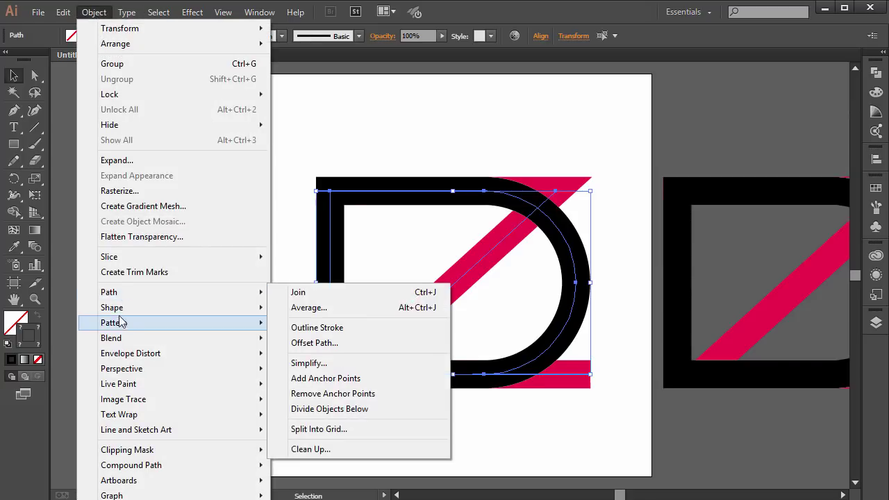
{"action": "left_click", "coordinate": [115, 160]}
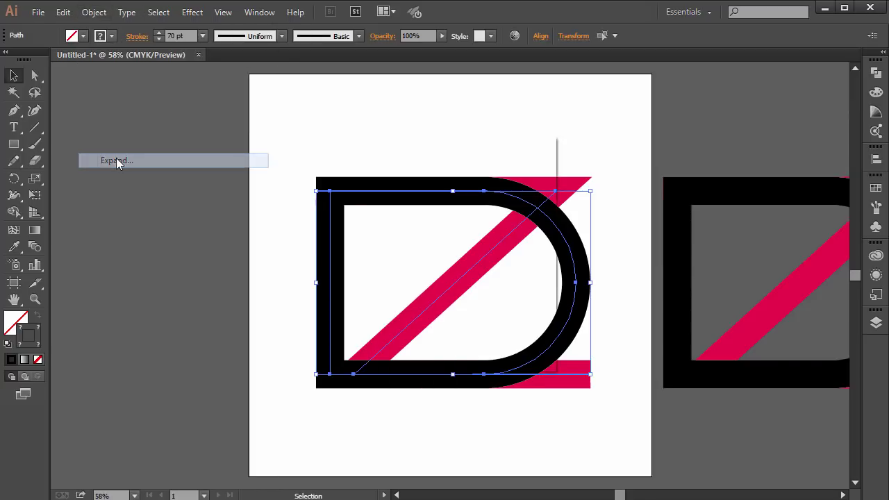
{"action": "left_click", "coordinate": [440, 333]}
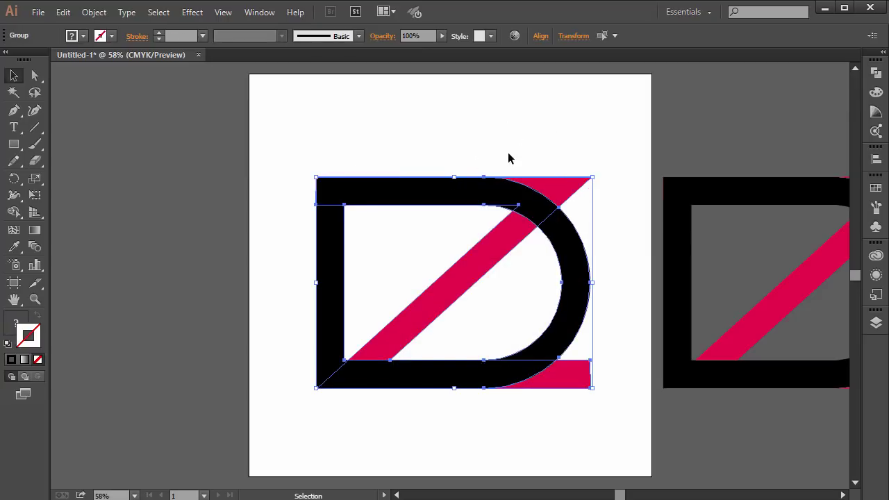
{"action": "left_click", "coordinate": [518, 156]}
{"action": "left_click", "coordinate": [576, 254]}
{"action": "double_click", "coordinate": [576, 255]}
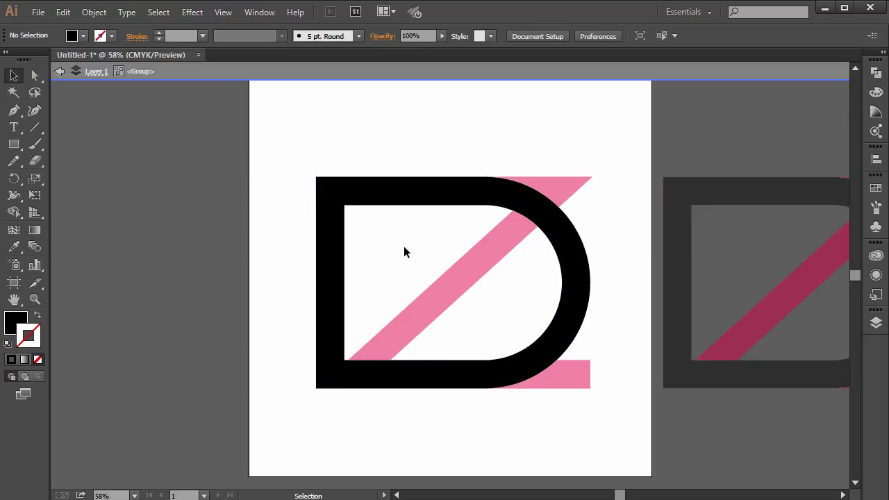
{"action": "key", "text": "Escape"}
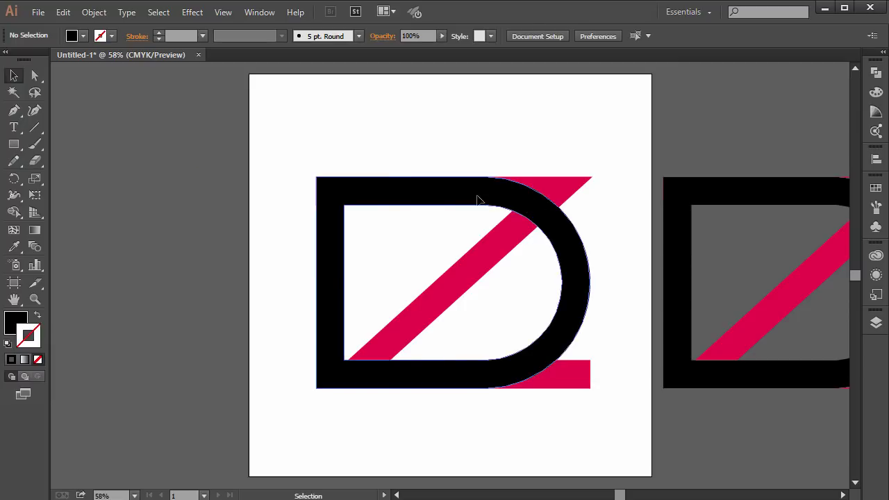
{"action": "left_click_drag", "start_coordinate": [477, 192], "coordinate": [329, 186]}
{"action": "left_click", "coordinate": [544, 196]}
{"action": "key", "text": "ctrl+z"}
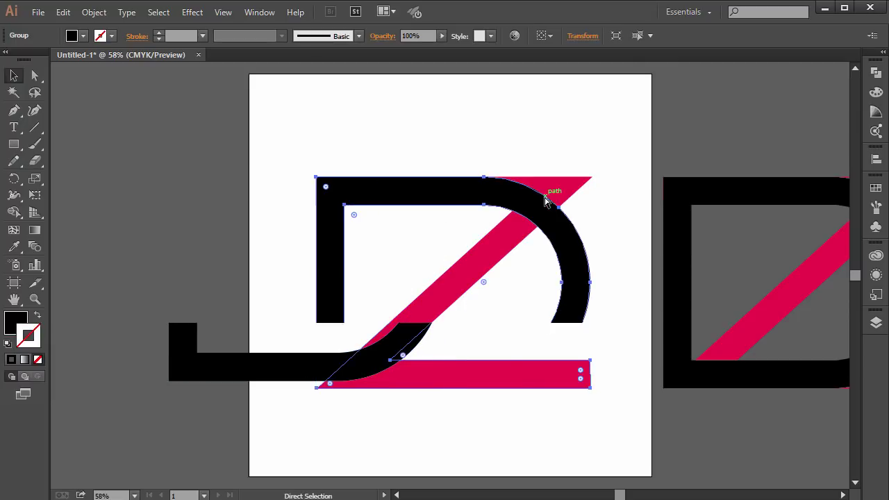
{"action": "left_click_drag", "start_coordinate": [575, 303], "coordinate": [474, 305]}
{"action": "key", "text": "ctrl+z"}
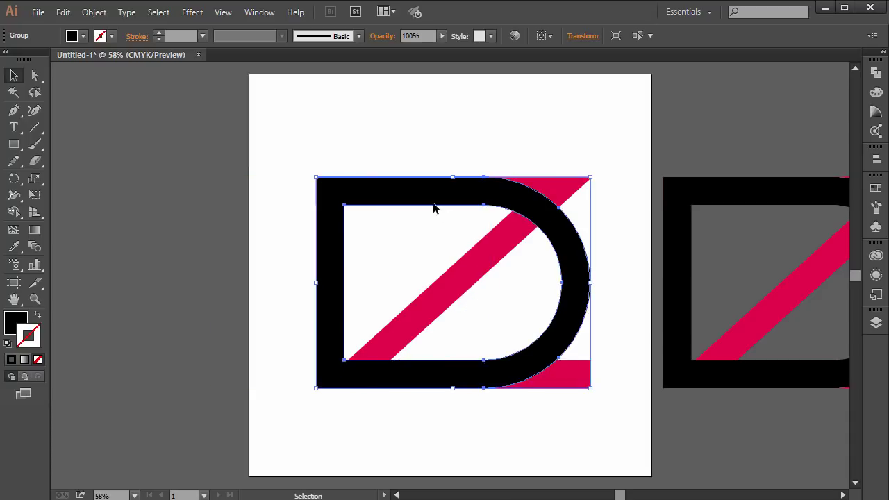
Step: Nudge the expanded D straight down by one stroke thickness, about 70 px
{"action": "key", "text": "shift"}
{"action": "key", "text": "shift+Down"}
{"action": "key", "text": "shift+Down"}
{"action": "key", "text": "shift+Down"}
{"action": "key", "text": "shift+Down"}
{"action": "key", "text": "shift+Down"}
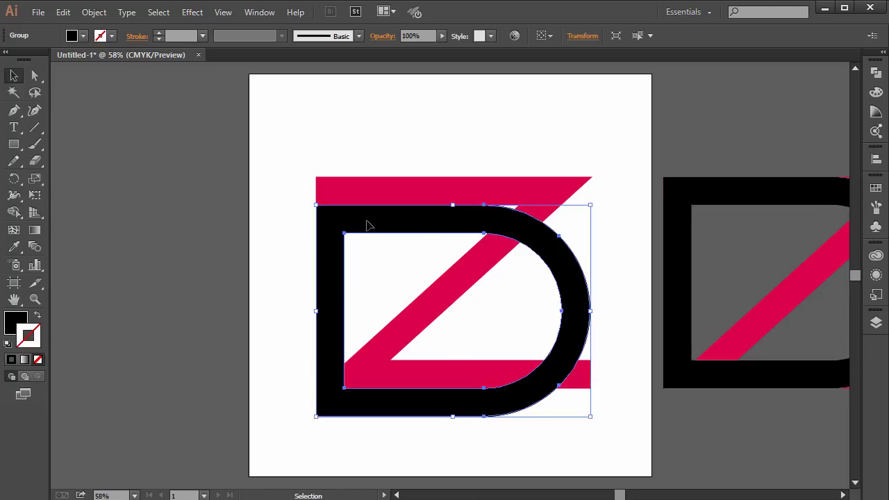
Step: Place a copy of the D one stroke thickness lower, about 70 px, and delete the upper D
{"action": "key", "text": "a"}
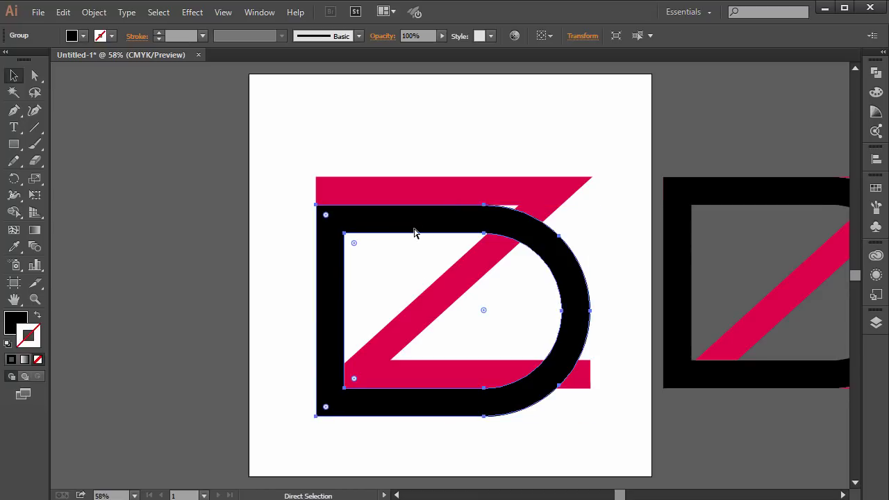
{"action": "key", "text": "v"}
{"action": "mouse_move", "coordinate": [411, 235]}
{"action": "left_mouse_down"}
{"action": "mouse_move", "coordinate": [409, 258]}
{"action": "mouse_move", "coordinate": [405, 229]}
{"action": "left_mouse_up"}
{"action": "left_click", "coordinate": [410, 249], "text": "shift"}
{"action": "left_click", "coordinate": [405, 229], "text": "shift"}
{"action": "left_click", "coordinate": [419, 226]}
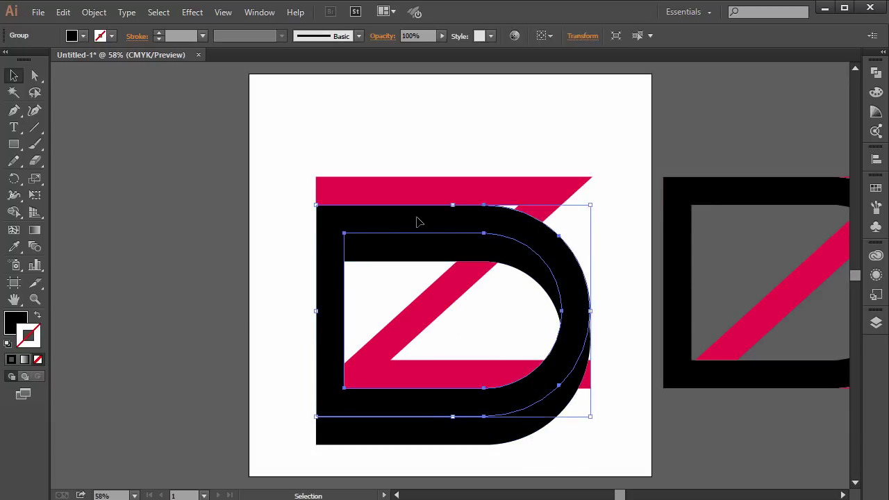
{"action": "key", "text": "Delete"}
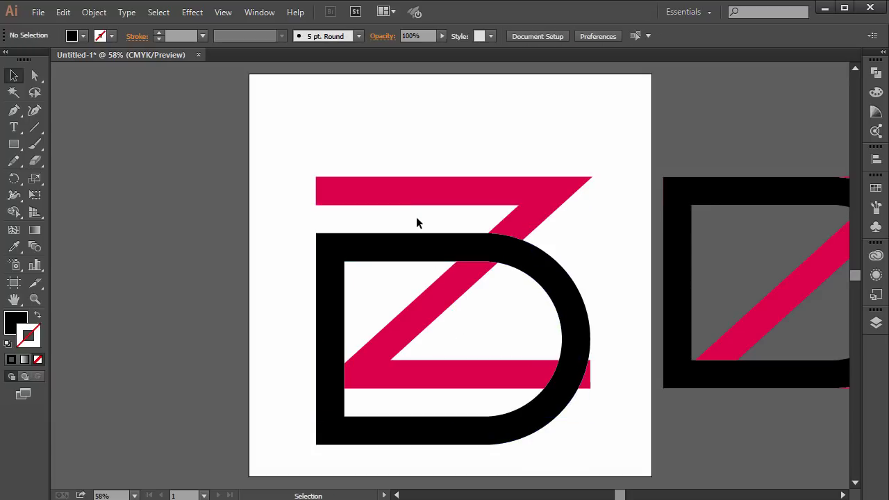
Step: Shift the D to the right by one stroke thickness, about 70 px, leaving a single D
{"action": "left_click", "coordinate": [355, 243]}
{"action": "key", "text": "a"}
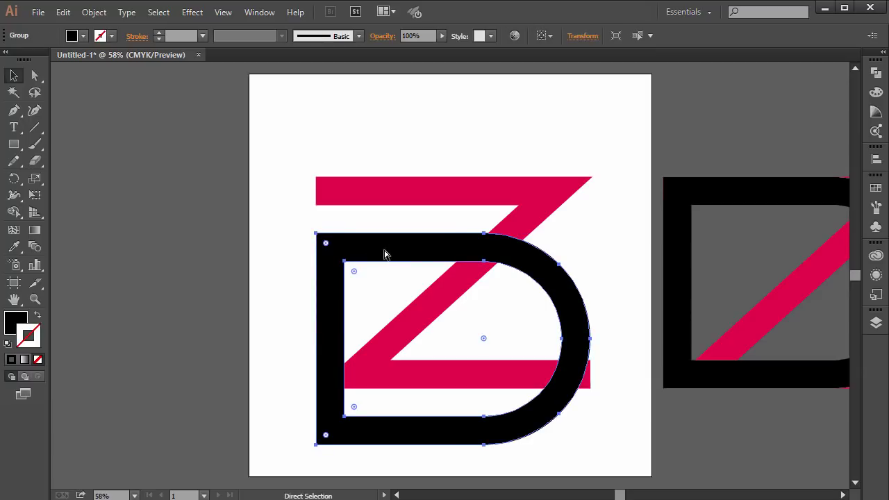
{"action": "key", "text": "v"}
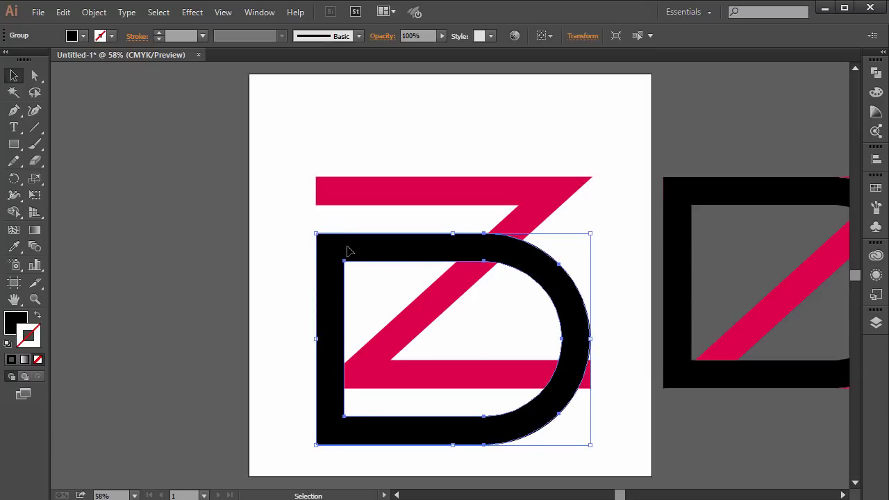
{"action": "left_click_drag", "start_coordinate": [348, 252], "coordinate": [375, 251], "text": "alt"}
{"action": "key", "text": "ctrl+z"}
{"action": "key", "text": "ctrl+z"}
{"action": "key", "text": "ctrl+z"}
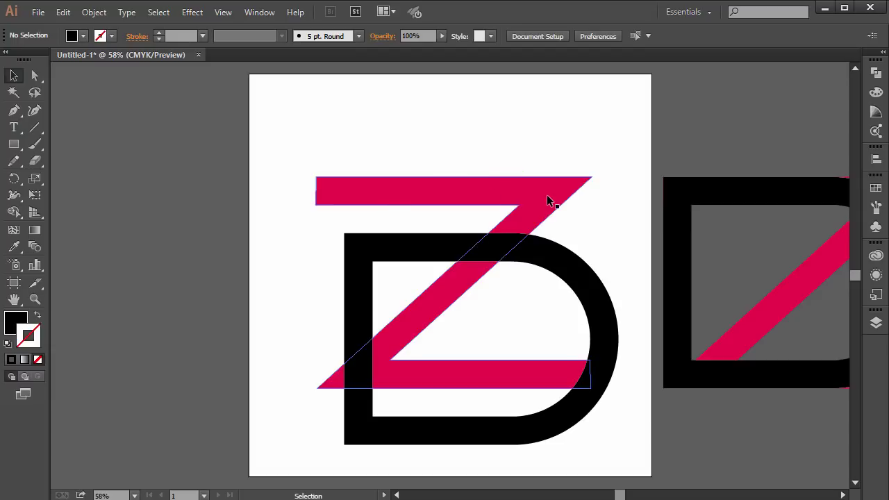
{"action": "left_click", "coordinate": [367, 245]}
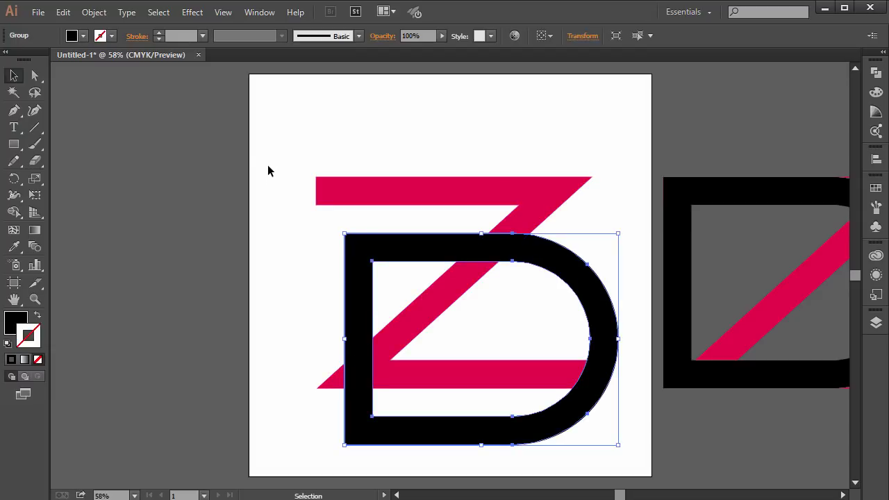
{"action": "left_click", "coordinate": [159, 167]}
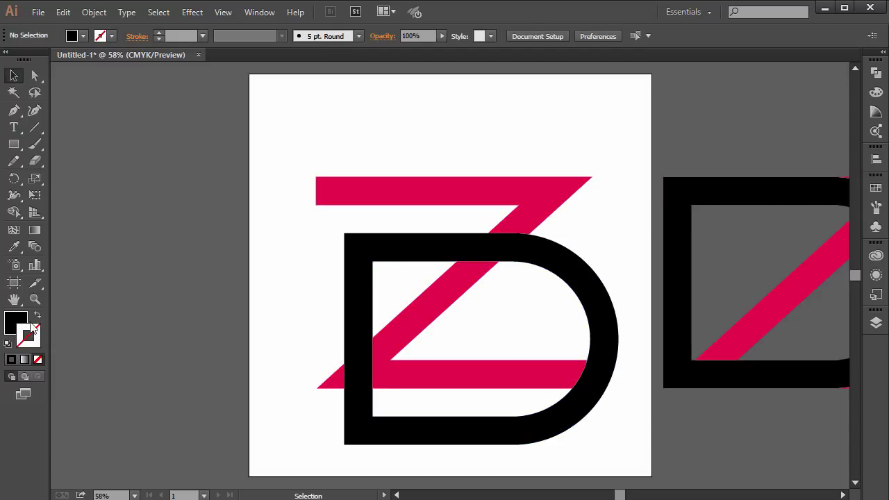
Step: Draw a black rectangle about 70 by 210 px from the Z's upper-left corner down beside the D's upper bar
{"action": "left_click", "coordinate": [14, 144]}
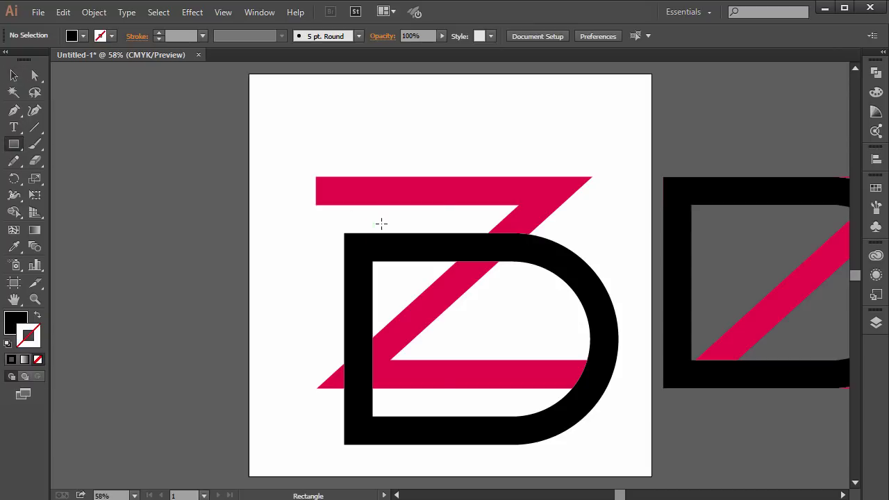
{"action": "left_click_drag", "start_coordinate": [316, 176], "coordinate": [344, 262]}
{"action": "key", "text": "v"}
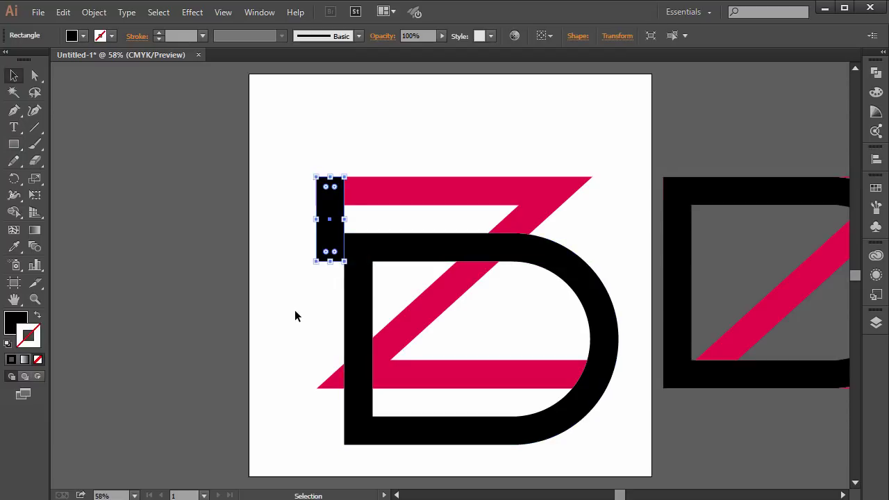
{"action": "left_click", "coordinate": [262, 282]}
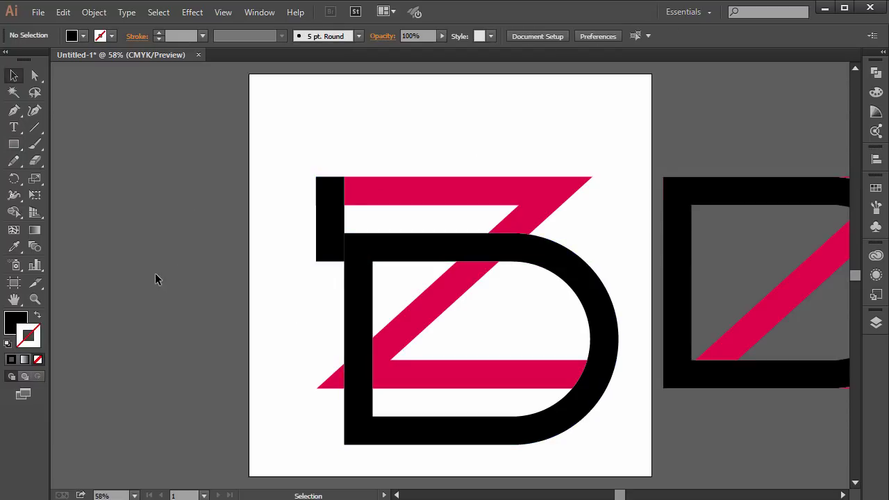
Step: Recolour the D and the small rectangle with the Z's crimson red using the Eyedropper
{"action": "left_click", "coordinate": [367, 254], "text": "shift"}
{"action": "left_click", "coordinate": [386, 198], "text": "shift"}
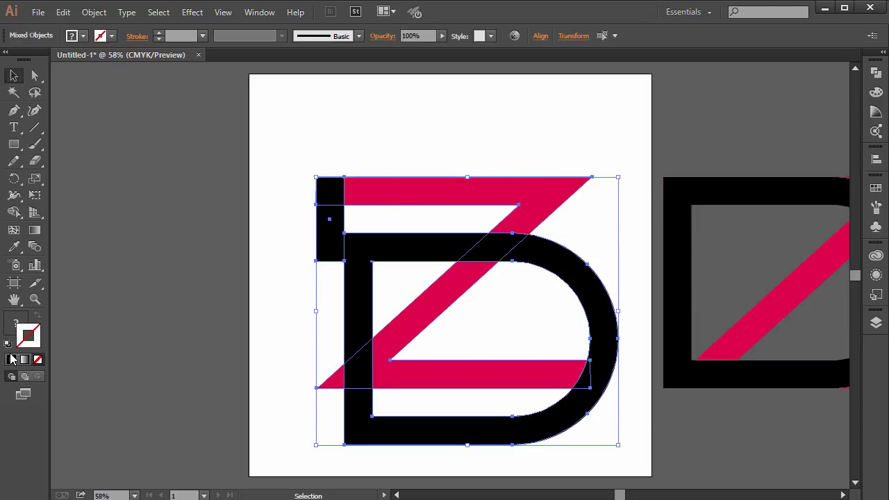
{"action": "left_click", "coordinate": [395, 139]}
{"action": "left_click", "coordinate": [383, 244]}
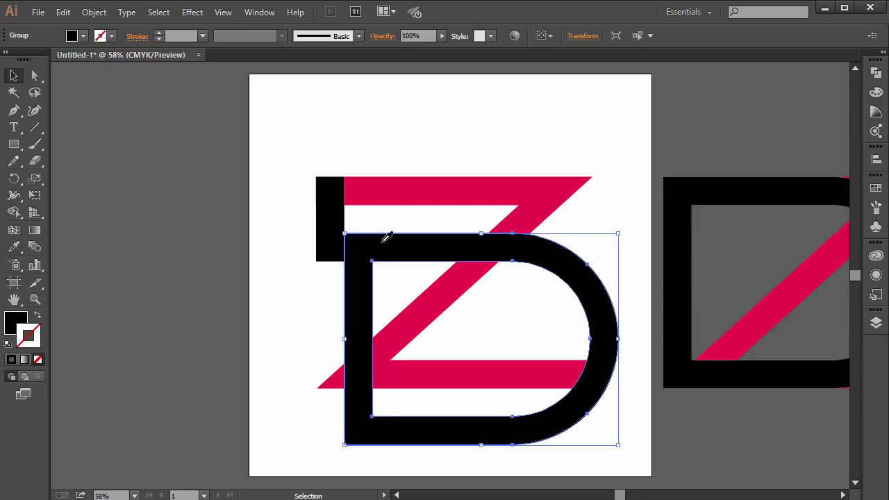
{"action": "key", "text": "i"}
{"action": "left_click", "coordinate": [385, 180]}
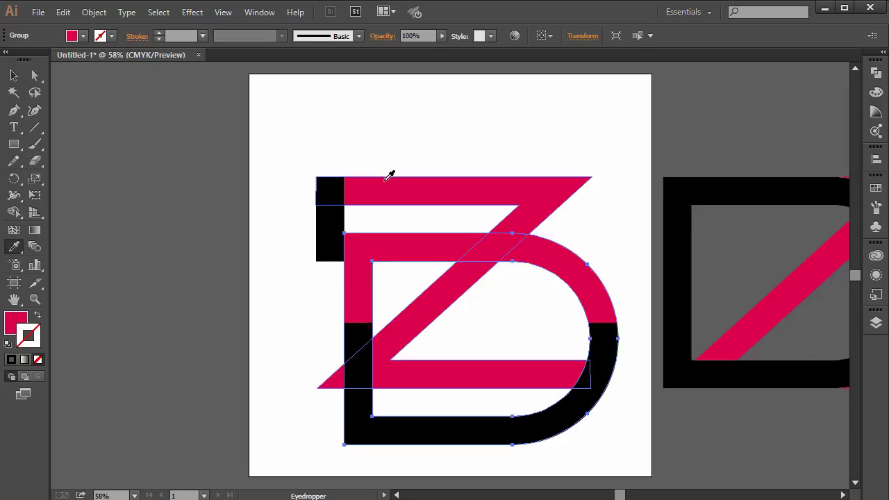
{"action": "left_click", "coordinate": [328, 226], "text": "ctrl"}
{"action": "left_click", "coordinate": [391, 189]}
{"action": "key", "text": "v"}
{"action": "left_click", "coordinate": [682, 136]}
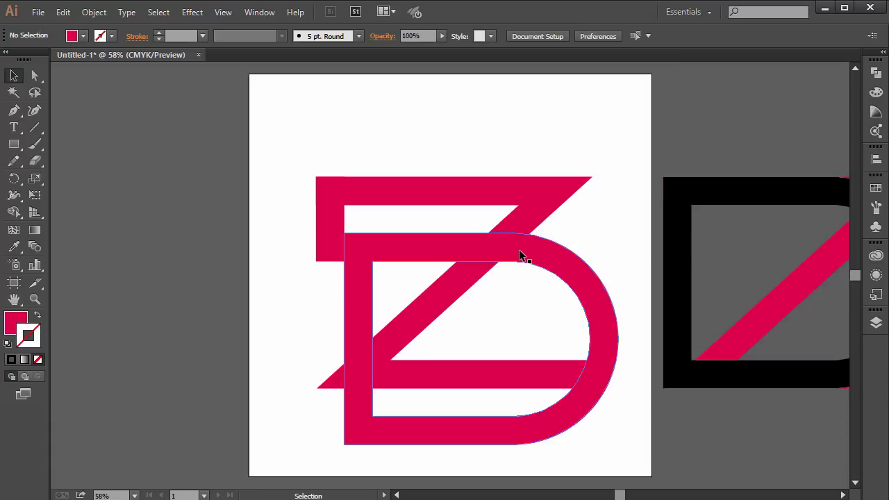
Step: Copy the D and paste the duplicate directly in front of it
{"action": "left_click", "coordinate": [520, 256]}
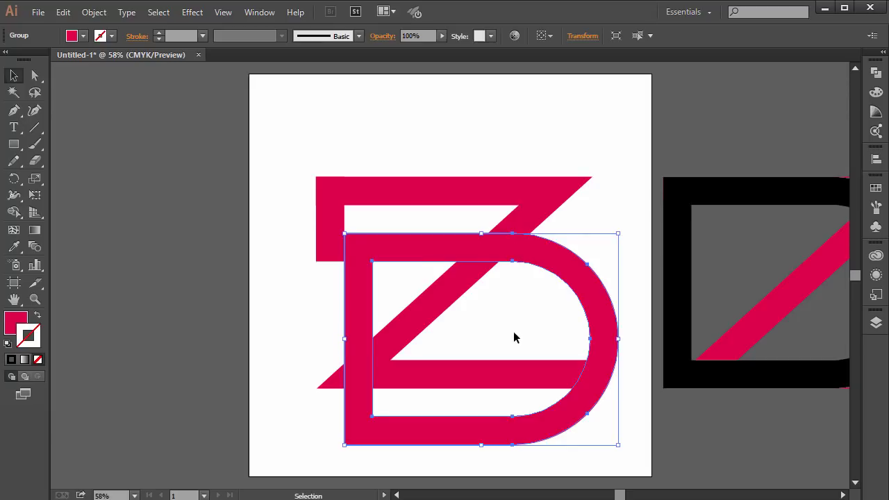
{"action": "key", "text": "a"}
{"action": "key", "text": "v"}
Step: Start Offset Path on the D duplicate with the preview on and try an offset of 20 px
{"action": "left_click", "coordinate": [63, 12]}
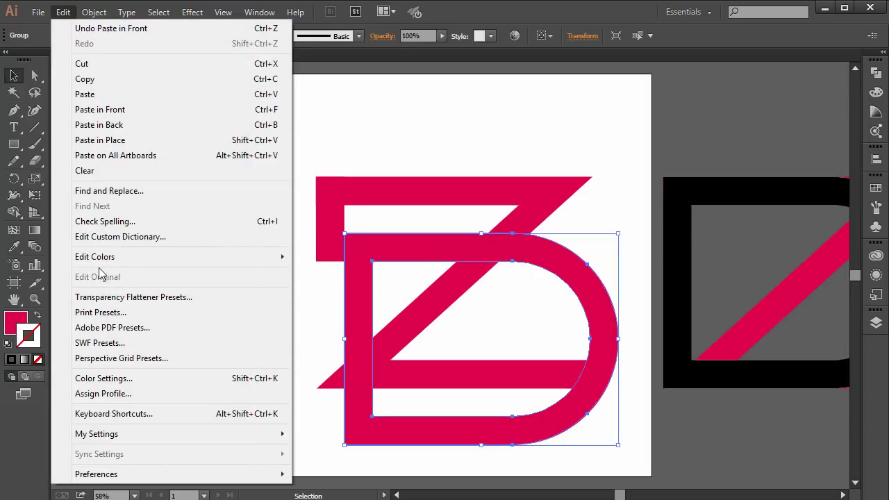
{"action": "mouse_move", "coordinate": [94, 12]}
{"action": "mouse_move", "coordinate": [108, 293]}
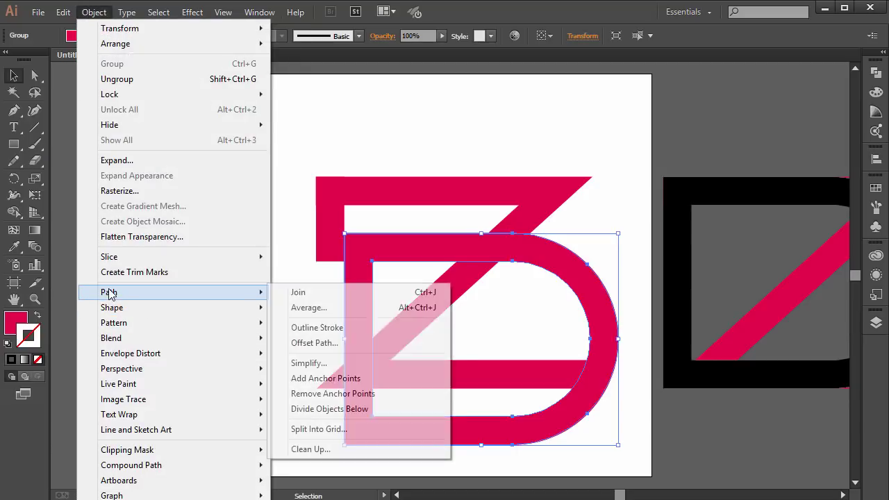
{"action": "left_click", "coordinate": [363, 344]}
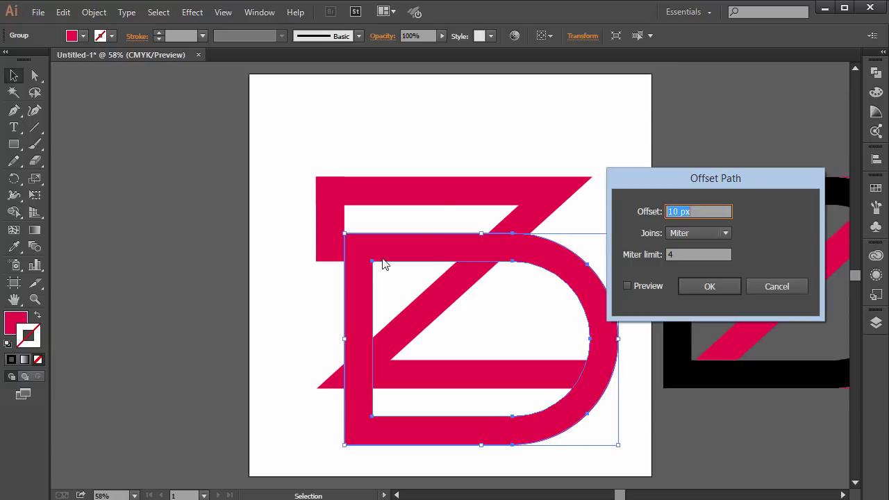
{"action": "left_click", "coordinate": [628, 286]}
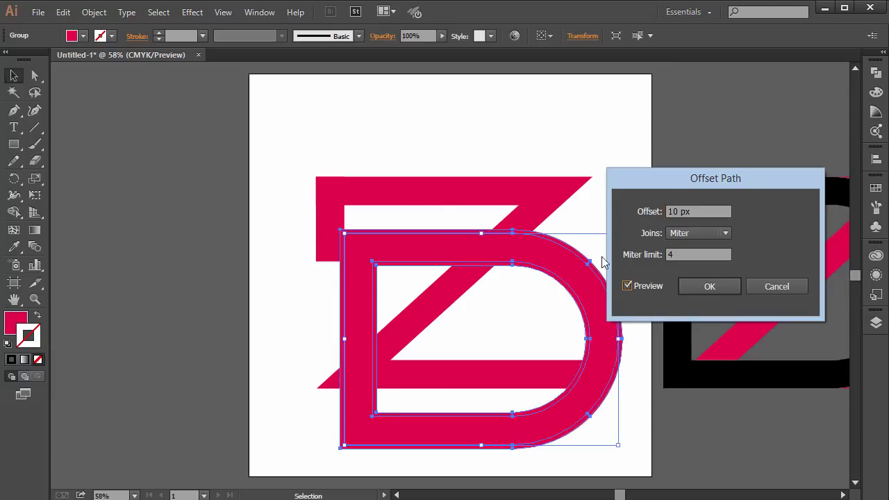
{"action": "double_click", "coordinate": [699, 208]}
{"action": "type", "text": "20"}
{"action": "key", "text": "Tab"}
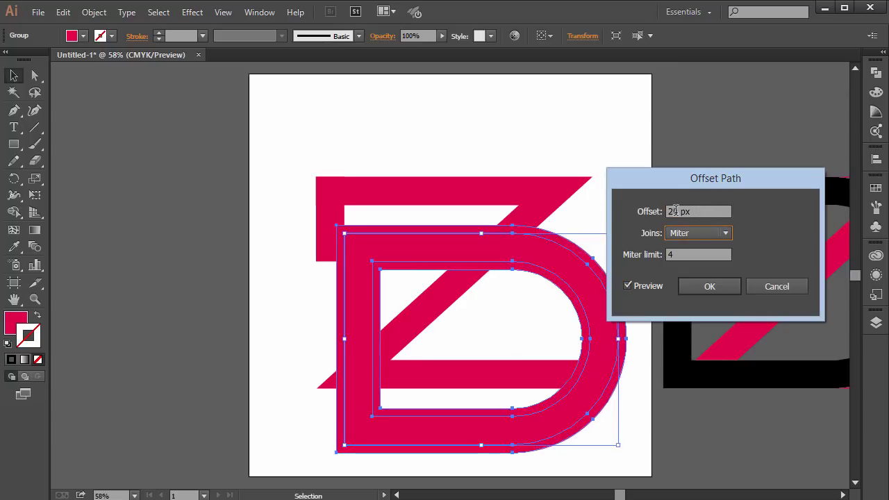
Step: Set the D duplicate's path offset to 30 px with Miter joins and apply it
{"action": "double_click", "coordinate": [699, 213]}
{"action": "key", "text": "BackSpace"}
{"action": "type", "text": "30"}
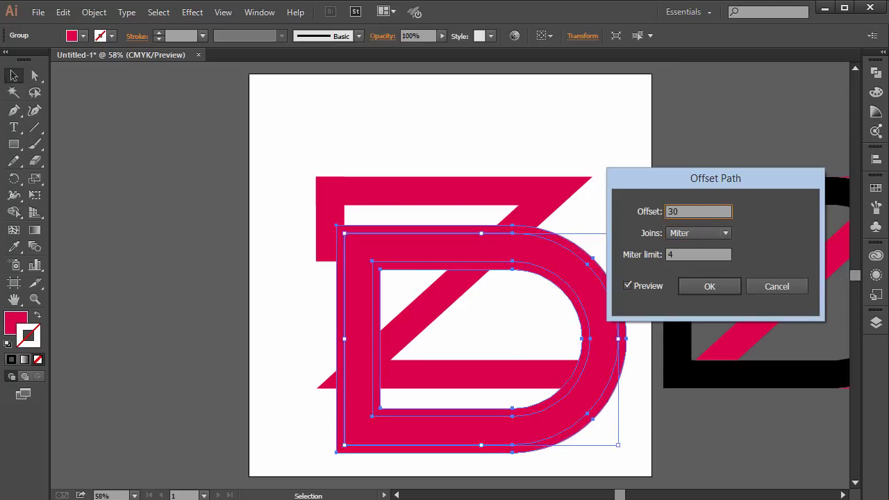
{"action": "key", "text": "Tab"}
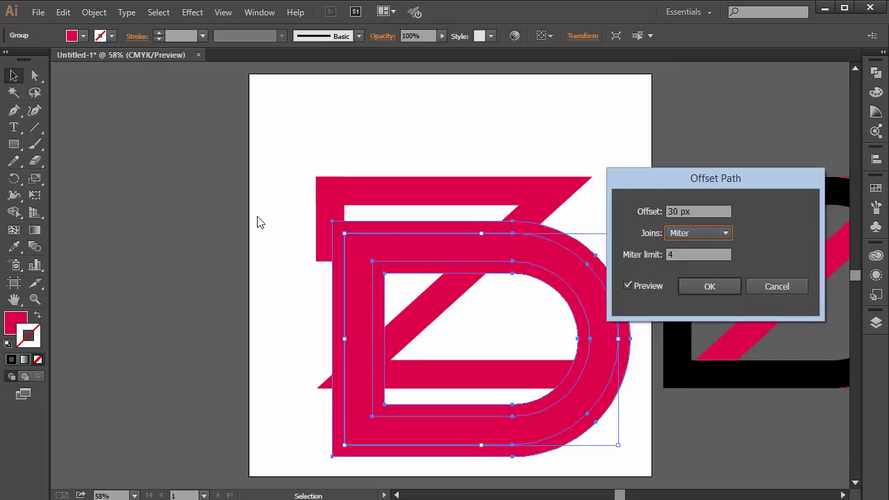
{"action": "left_click", "coordinate": [696, 289]}
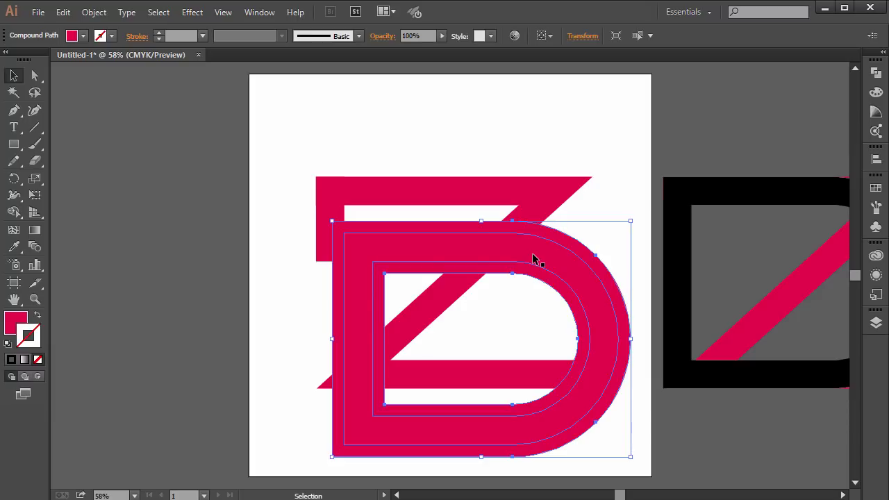
Step: With Shape Builder, remove the region where the Z's diagonal crosses the upper margin between the D and its offset outline
{"action": "left_click", "coordinate": [533, 259], "text": "shift"}
{"action": "left_click_drag", "start_coordinate": [282, 129], "coordinate": [558, 357]}
{"action": "key", "text": "shift"}
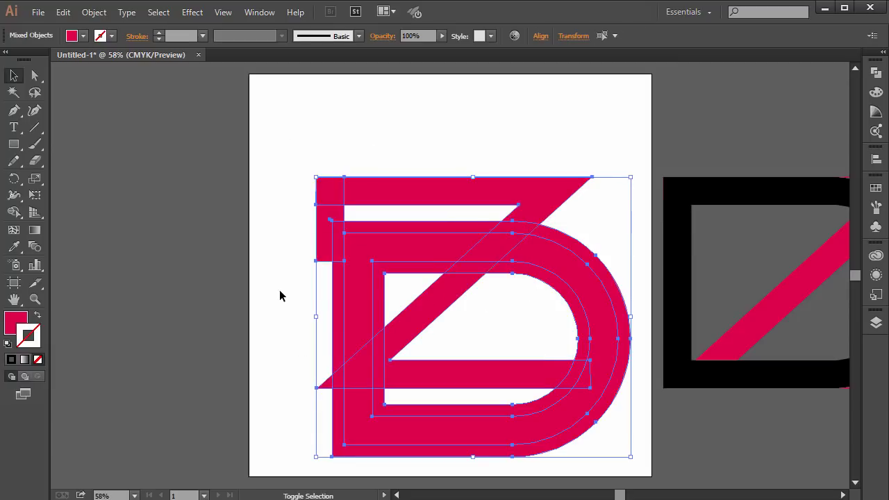
{"action": "key", "text": "shift+m"}
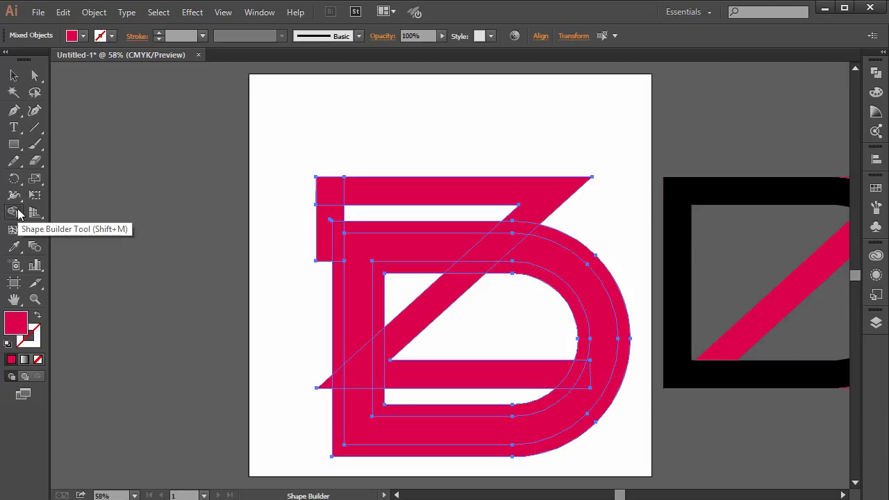
{"action": "left_click", "coordinate": [520, 229], "text": "alt"}
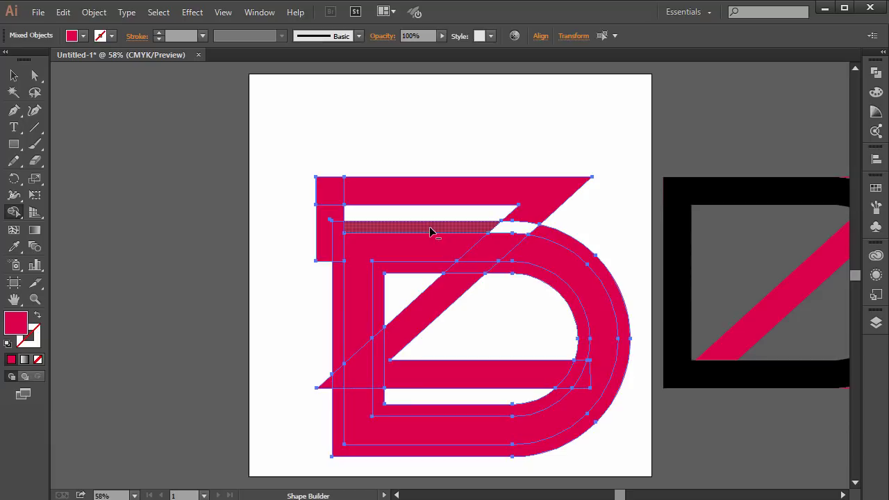
{"action": "key", "text": "alt"}
{"action": "key", "text": "v"}
{"action": "key", "text": "Escape"}
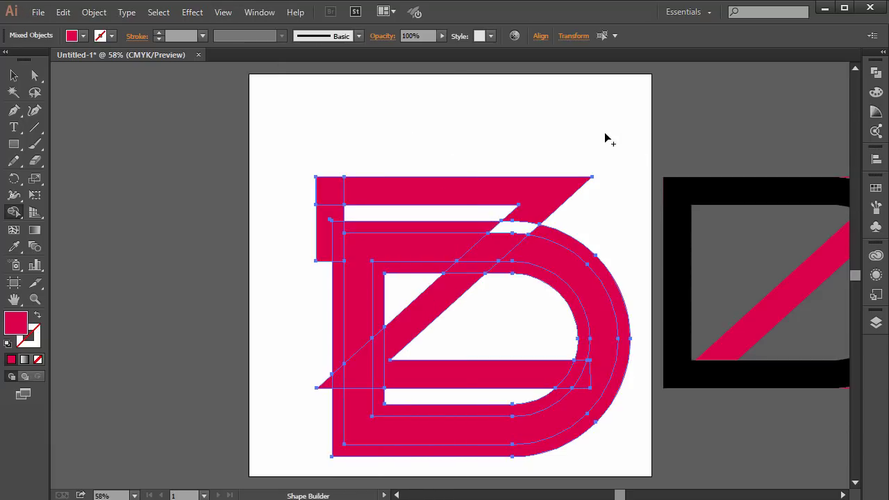
{"action": "left_click", "coordinate": [13, 75]}
{"action": "left_click", "coordinate": [362, 157]}
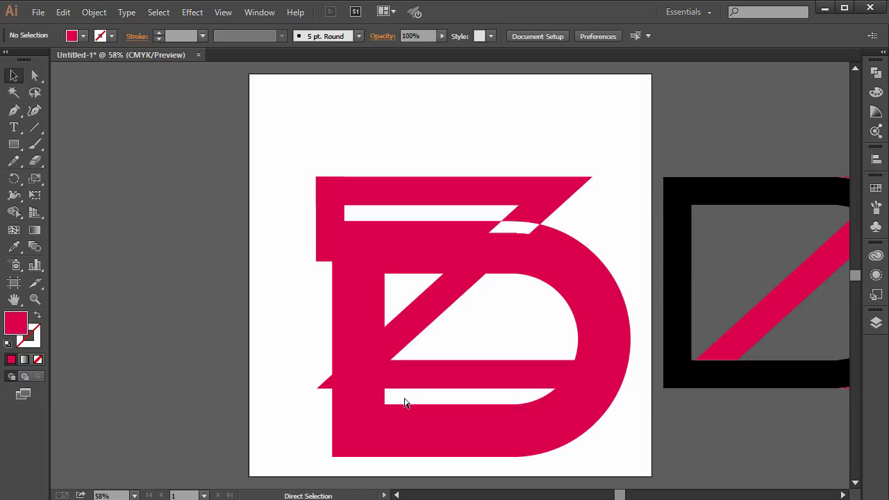
Step: Draw a thin rectangle as tall as the D's offset margin, move it across the D's stem directly below the Z, and select it with the letters
{"action": "key", "text": "ctrl+a"}
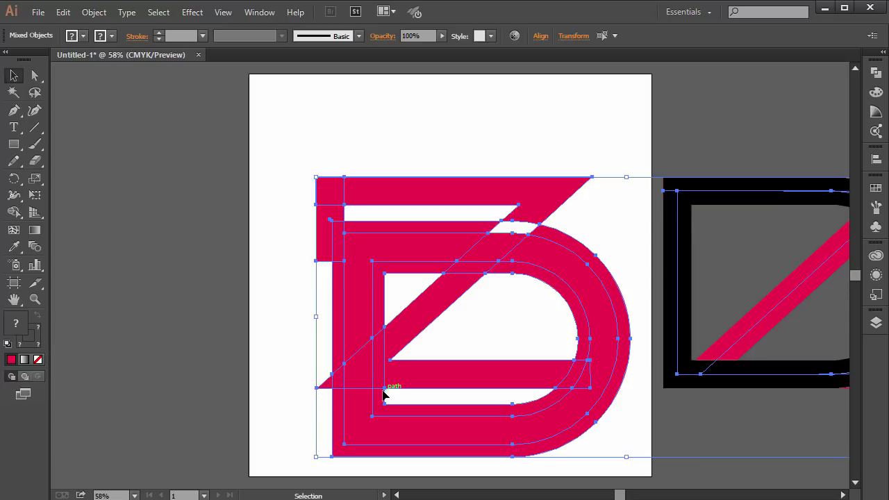
{"action": "left_click", "coordinate": [14, 143]}
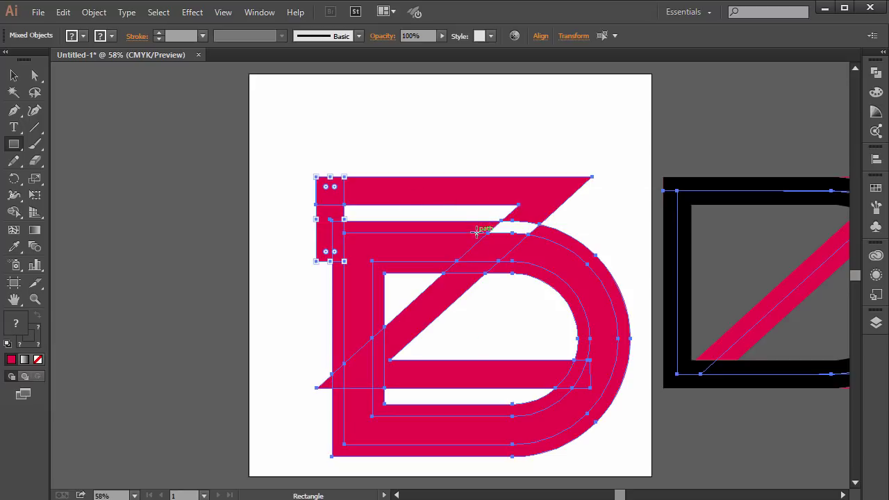
{"action": "left_click_drag", "start_coordinate": [483, 232], "coordinate": [380, 223]}
{"action": "key", "text": "v"}
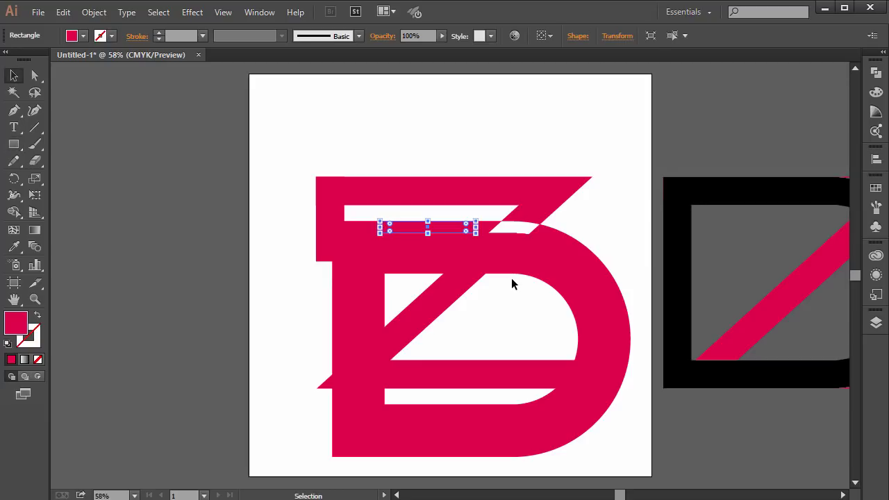
{"action": "left_click_drag", "start_coordinate": [449, 227], "coordinate": [366, 394]}
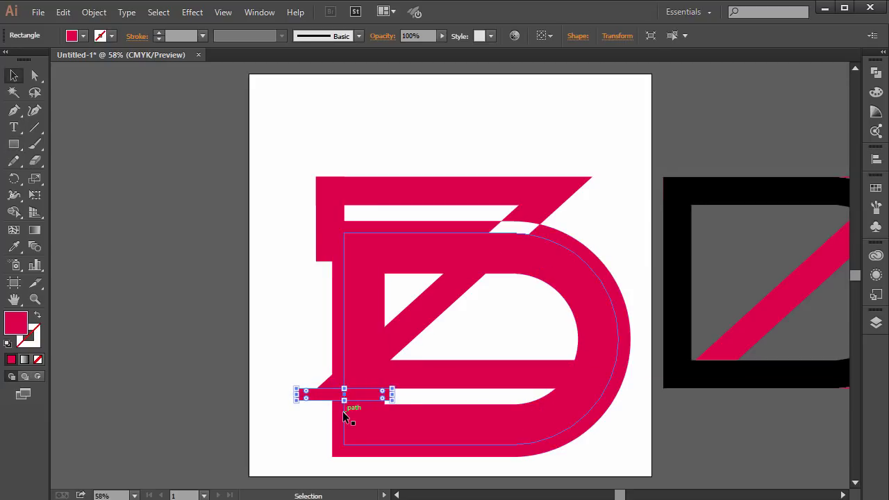
{"action": "left_click_drag", "start_coordinate": [416, 469], "coordinate": [327, 389]}
Step: Try to cut the thin rectangle's overlap out of the D's stem with Shape Builder and delete the leftover pieces
{"action": "key", "text": "shift+m"}
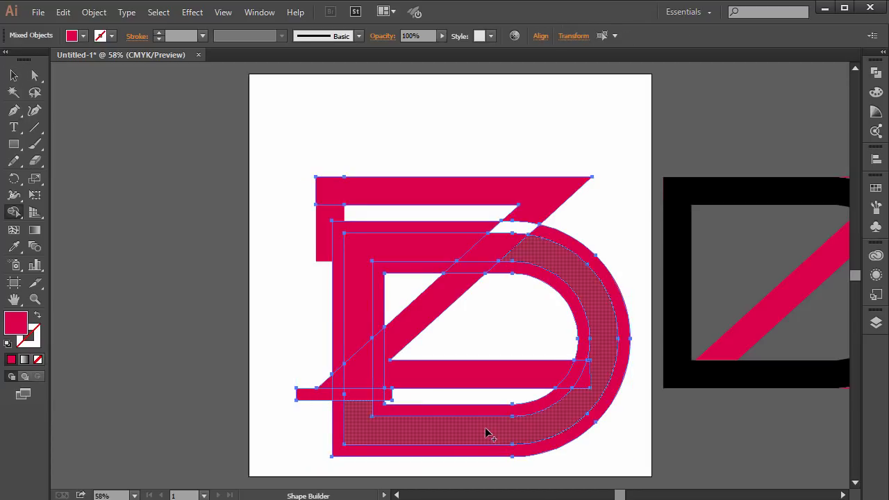
{"action": "left_click_drag", "start_coordinate": [379, 401], "coordinate": [358, 397]}
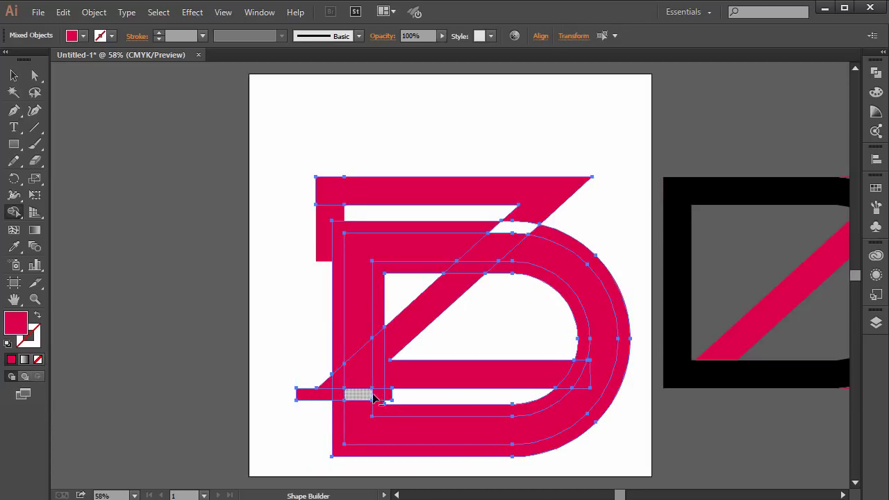
{"action": "key", "text": "v"}
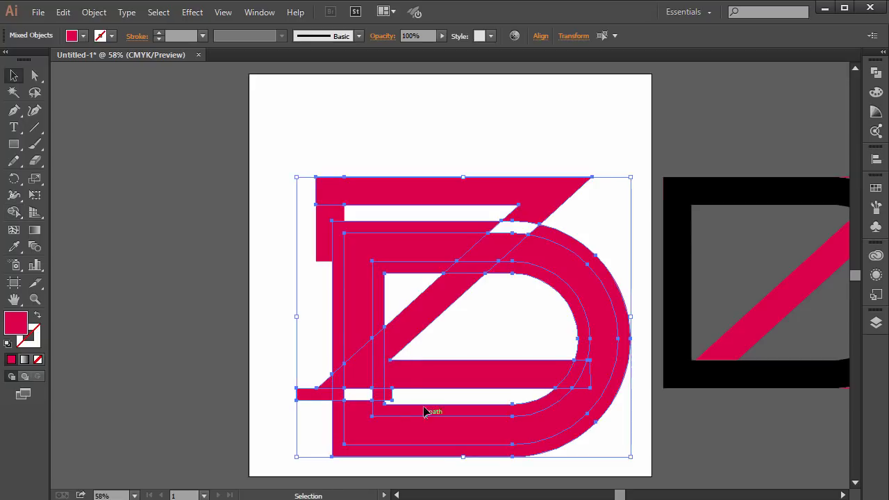
{"action": "right_click", "coordinate": [394, 327]}
{"action": "left_click", "coordinate": [403, 389]}
{"action": "left_click", "coordinate": [324, 343]}
{"action": "right_click", "coordinate": [366, 314]}
{"action": "left_click", "coordinate": [323, 354]}
{"action": "left_click", "coordinate": [319, 396]}
{"action": "key", "text": "Delete"}
{"action": "left_click", "coordinate": [384, 394]}
{"action": "key", "text": "Delete"}
{"action": "left_click", "coordinate": [381, 398]}
{"action": "left_click", "coordinate": [388, 396], "text": "shift"}
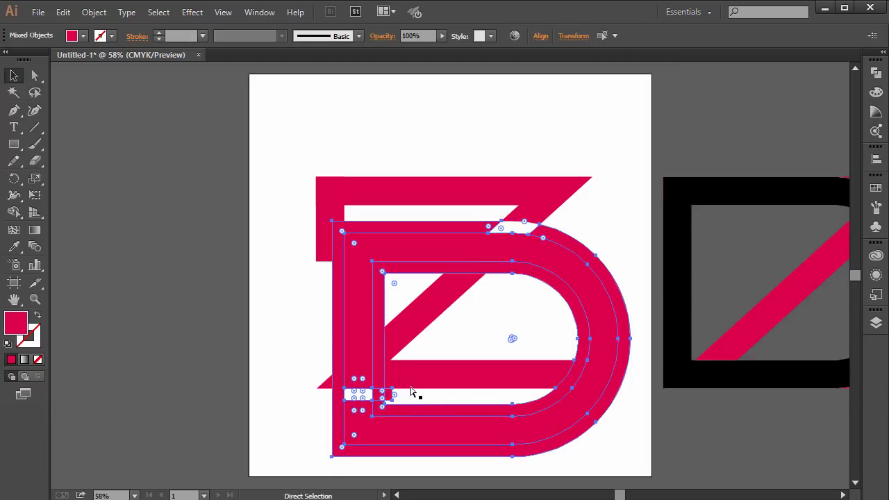
Step: Undo the leftover-piece deletions and the Shape Builder cut in the D's stem
{"action": "key", "text": "ctrl+z"}
{"action": "key", "text": "ctrl+z"}
{"action": "key", "text": "ctrl+z"}
{"action": "key", "text": "ctrl+z"}
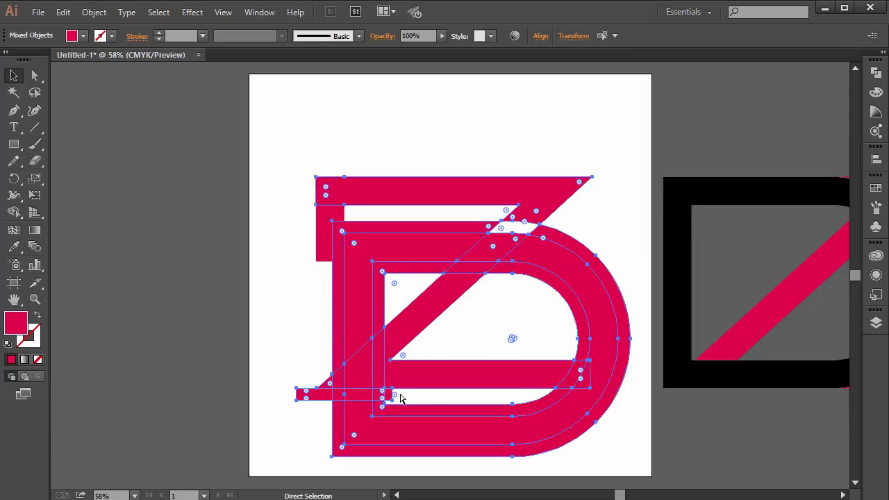
Step: Remove the whole thin rectangle strip from the D's stem with Shape Builder, cutting a gap below the Z's lower bar
{"action": "key", "text": "shift+m"}
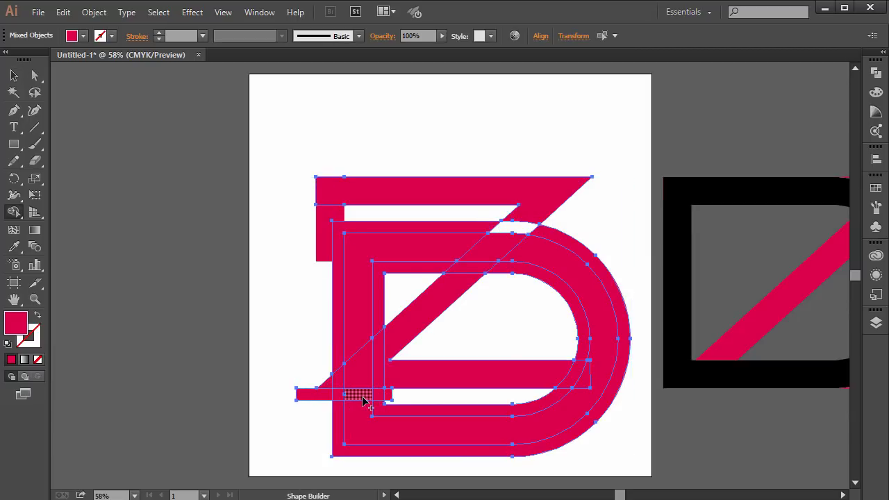
{"action": "left_click_drag", "start_coordinate": [383, 398], "coordinate": [319, 400]}
{"action": "key", "text": "v"}
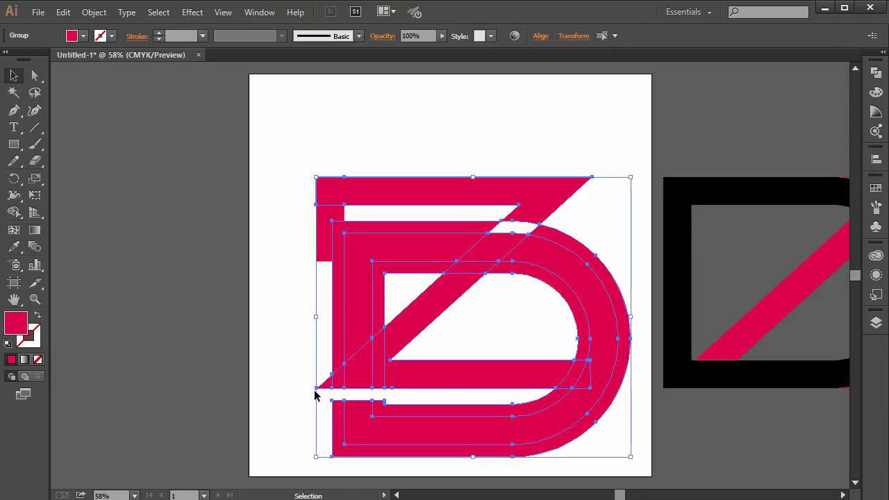
{"action": "left_click", "coordinate": [205, 255]}
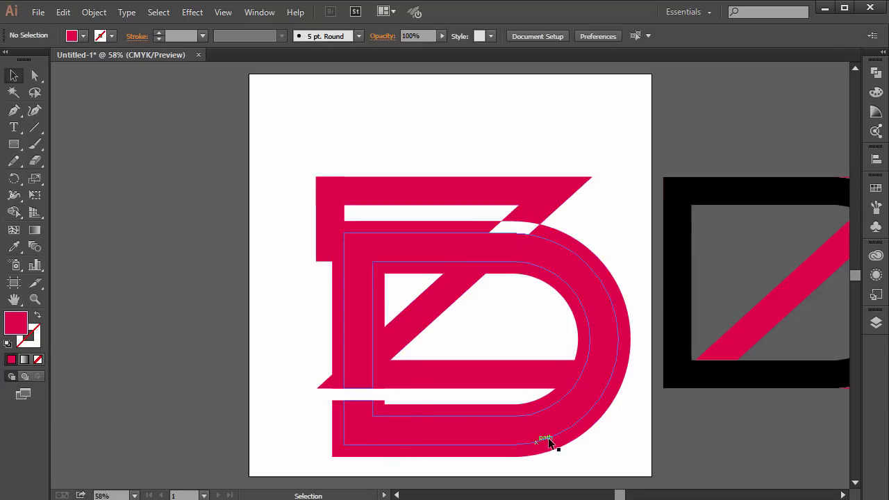
Step: Apply Offset Path to the Z group with a 30 px offset and Miter joins
{"action": "left_click", "coordinate": [466, 234]}
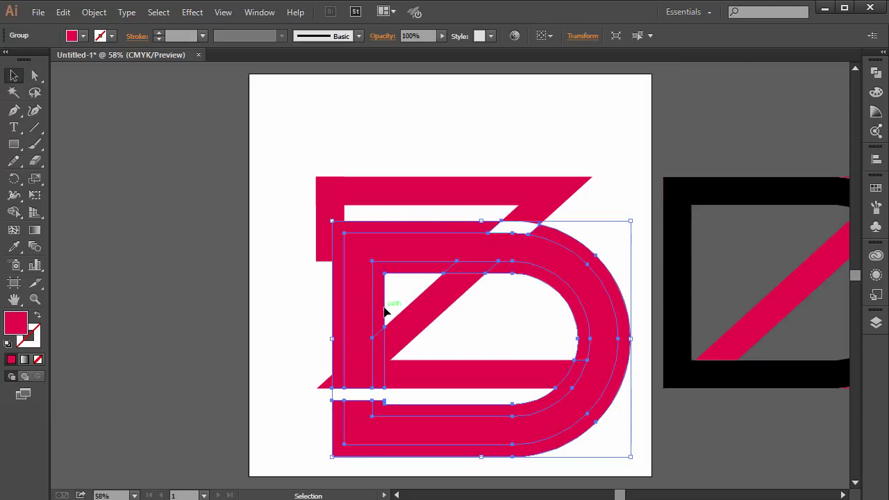
{"action": "left_click", "coordinate": [427, 306]}
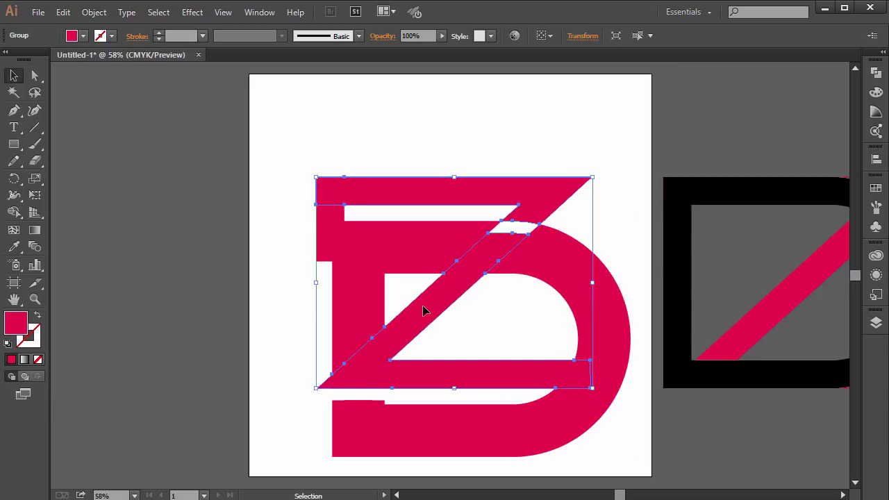
{"action": "left_click", "coordinate": [94, 12]}
{"action": "mouse_move", "coordinate": [134, 291]}
{"action": "left_click", "coordinate": [312, 342]}
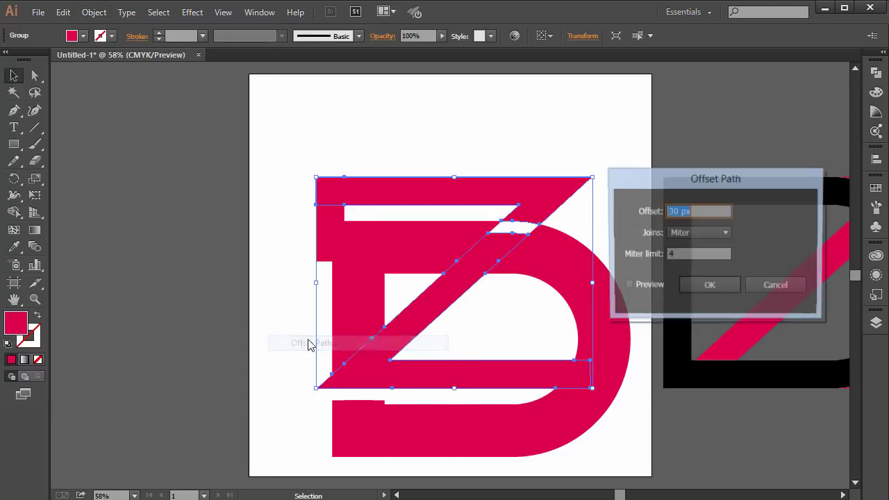
{"action": "left_click", "coordinate": [660, 286]}
{"action": "left_click", "coordinate": [709, 287]}
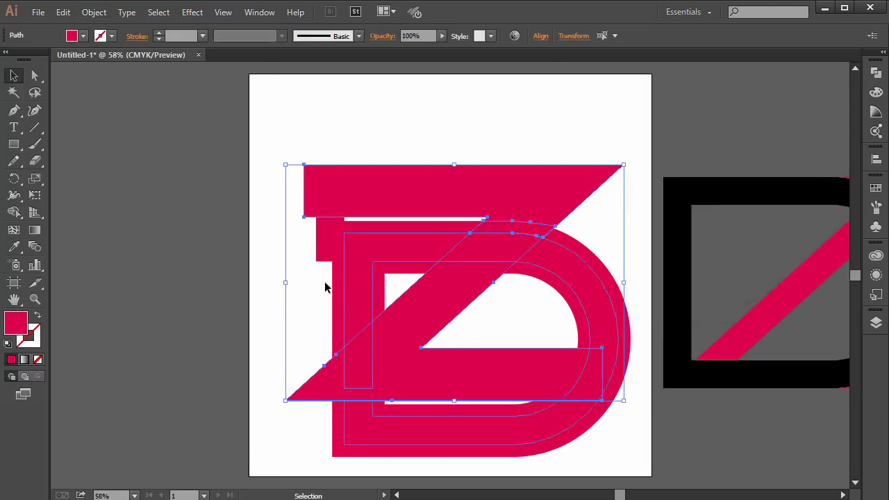
Step: With the offset Z and the D selected, remove the offset band along the diagonal across the D's stem and the Z's lower-left tip with Shape Builder
{"action": "left_click", "coordinate": [406, 375]}
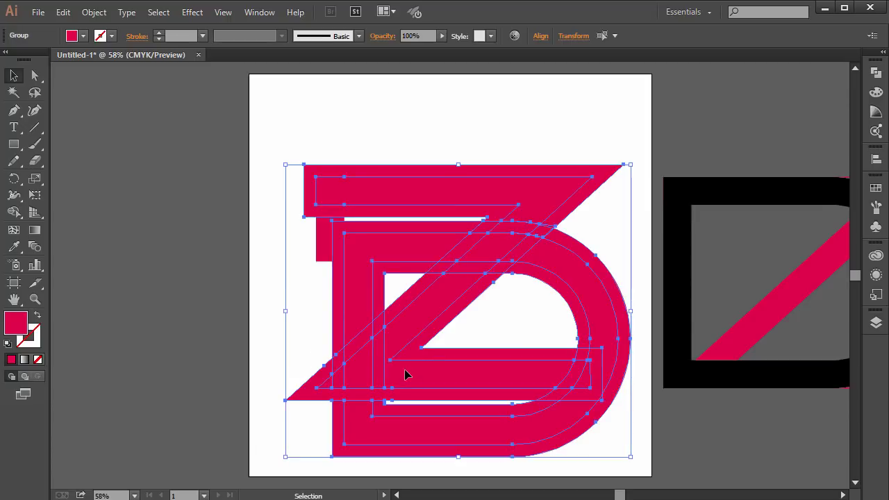
{"action": "key", "text": "shift+m"}
{"action": "left_click", "coordinate": [367, 338], "text": "alt"}
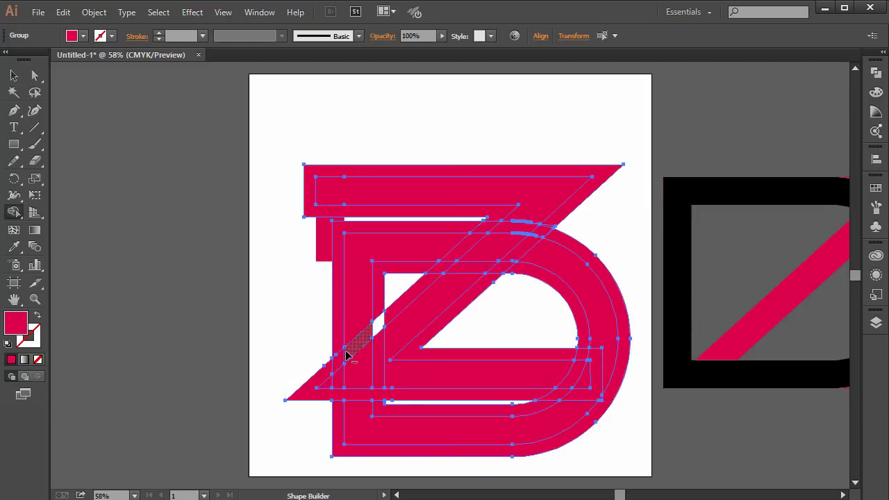
{"action": "left_click", "coordinate": [306, 398], "text": "alt"}
{"action": "key", "text": "v"}
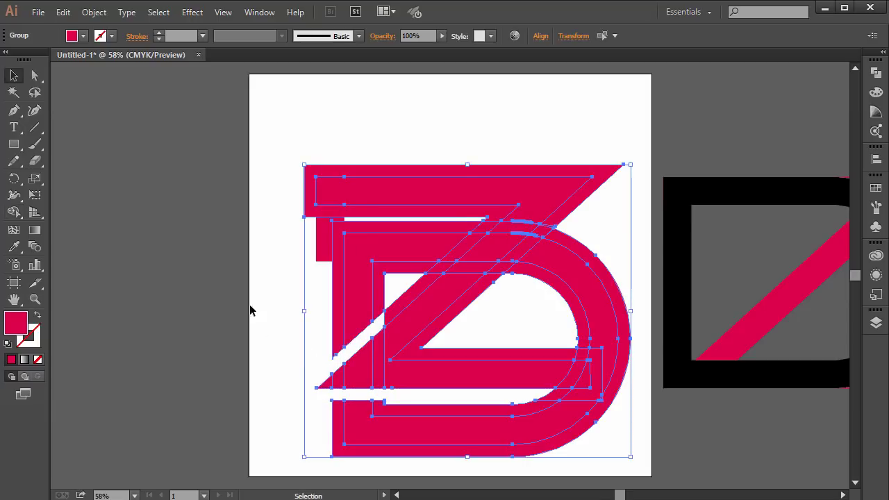
{"action": "left_click", "coordinate": [239, 288]}
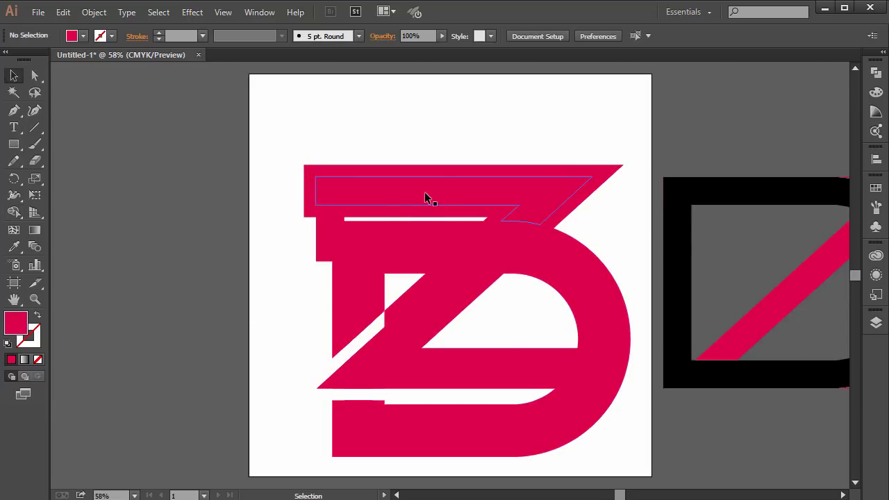
Step: Ungroup the Z's pieces and delete the offset shape covering its upper bar
{"action": "key", "text": "ctrl+a"}
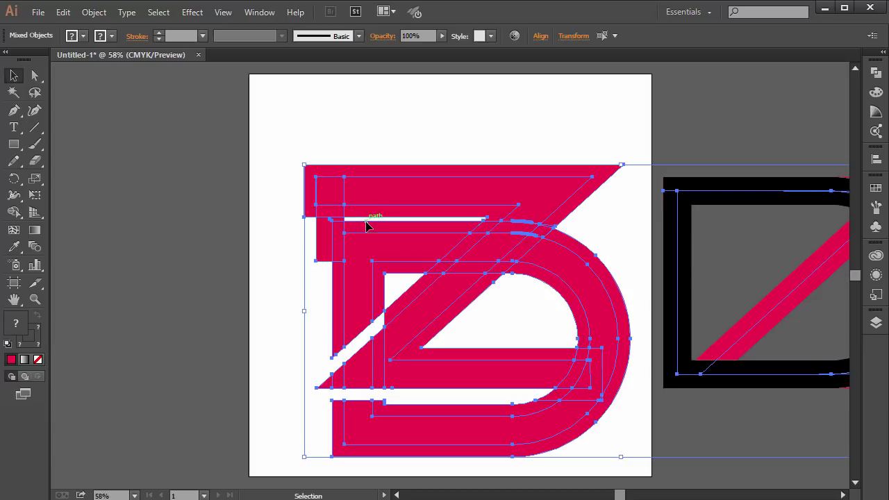
{"action": "left_click", "coordinate": [365, 159]}
{"action": "left_click", "coordinate": [348, 169]}
{"action": "right_click", "coordinate": [349, 174]}
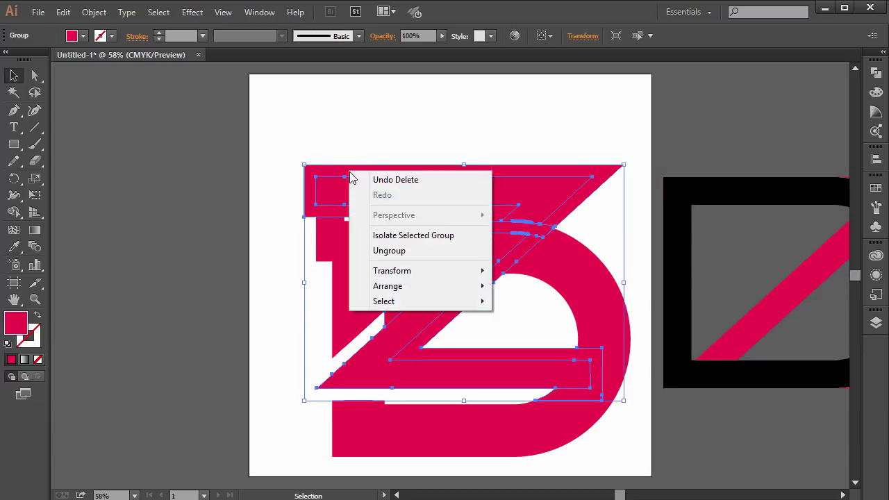
{"action": "left_click", "coordinate": [382, 250]}
{"action": "left_click", "coordinate": [254, 201]}
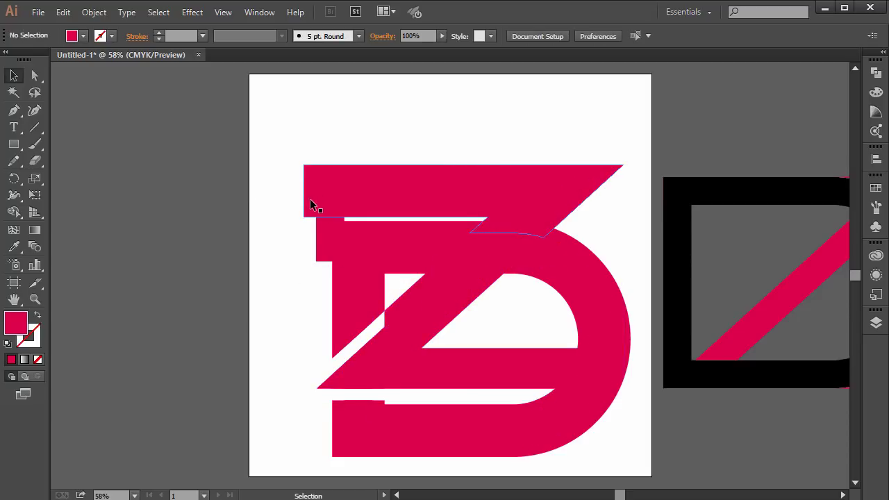
{"action": "left_click", "coordinate": [310, 202]}
{"action": "key", "text": "Delete"}
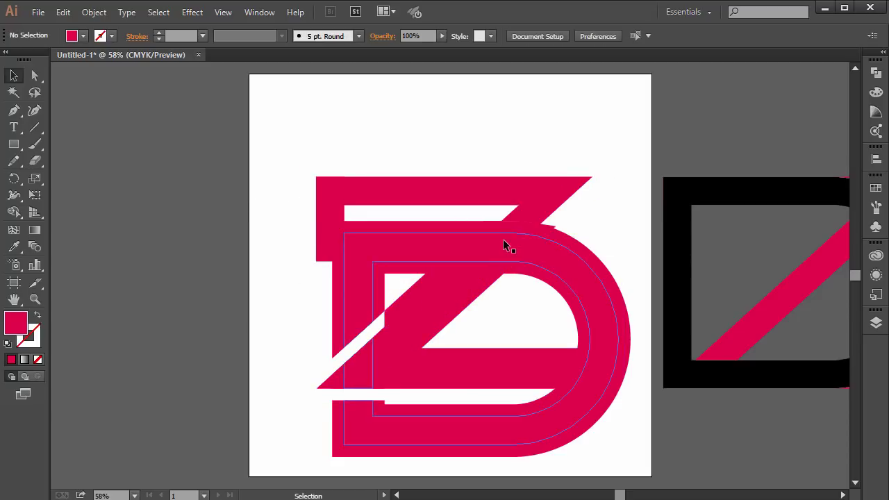
Step: Ungroup the D's pieces and delete the remaining Z offset shape covering the D
{"action": "left_click", "coordinate": [465, 226]}
{"action": "right_click", "coordinate": [466, 225]}
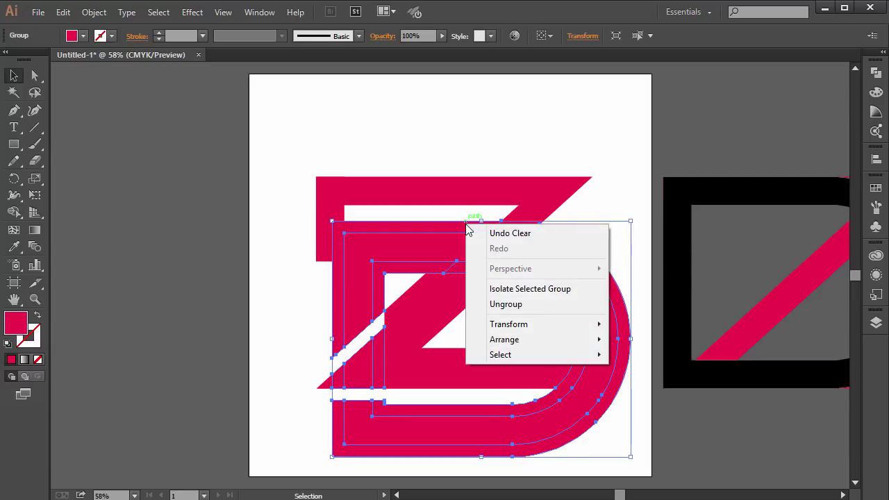
{"action": "left_click", "coordinate": [500, 304]}
{"action": "left_click", "coordinate": [570, 229]}
{"action": "left_click", "coordinate": [515, 231]}
{"action": "key", "text": "Delete"}
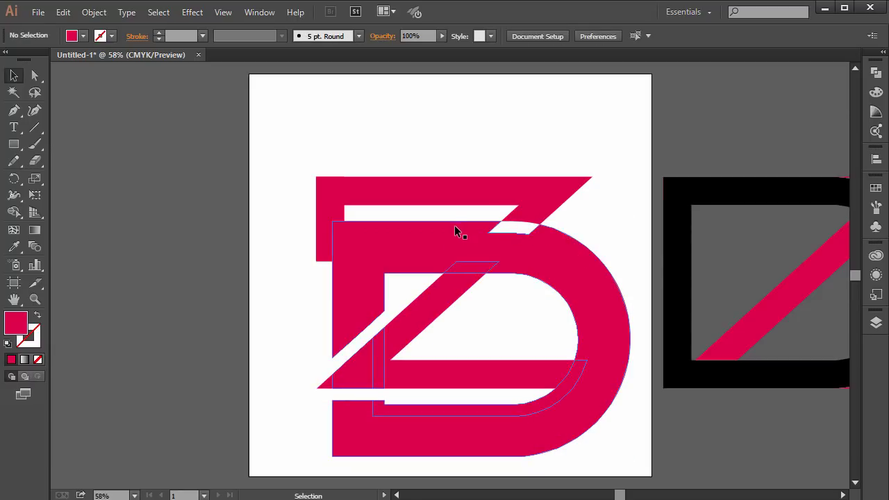
Step: Select the D with its offset shape and remove the outer and inner offset margins around the D with Shape Builder
{"action": "left_click", "coordinate": [454, 226]}
{"action": "left_click", "coordinate": [416, 246], "text": "shift"}
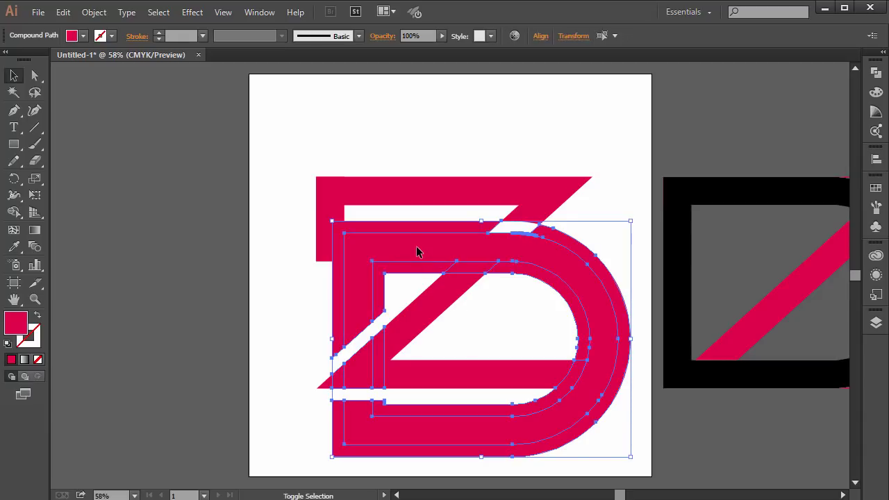
{"action": "key", "text": "shift+m"}
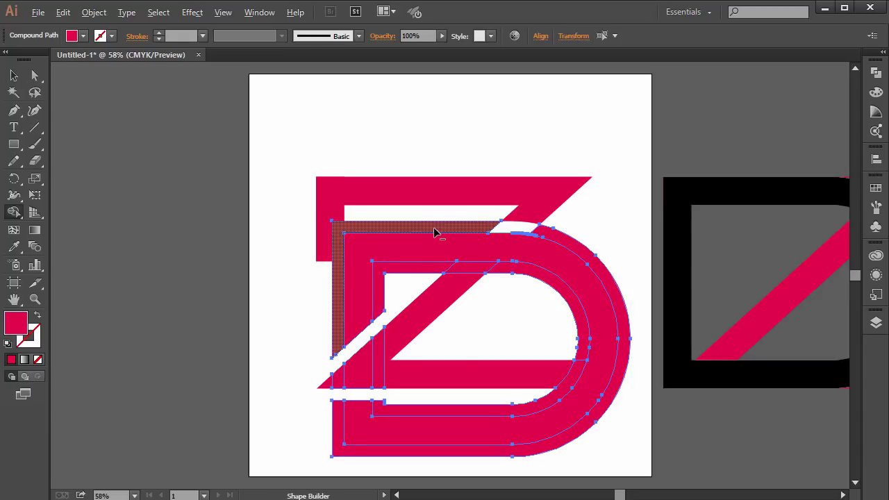
{"action": "left_click", "coordinate": [379, 299]}
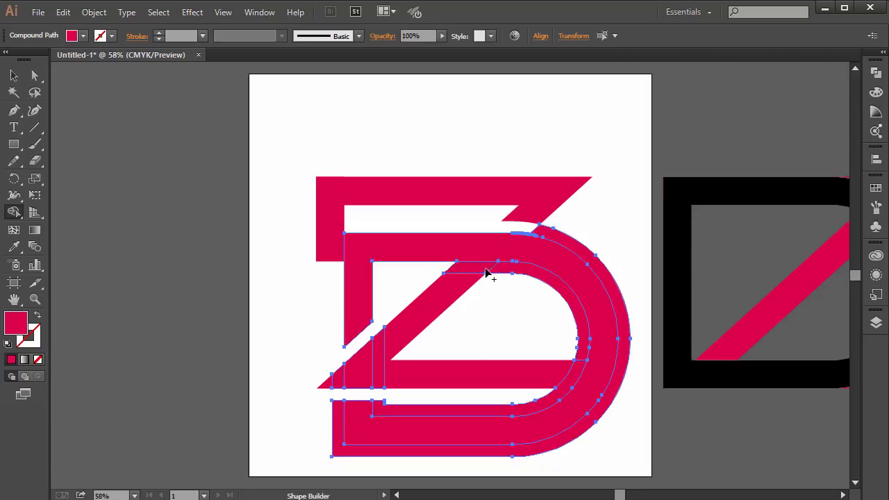
{"action": "left_click", "coordinate": [477, 271]}
{"action": "left_click", "coordinate": [531, 277]}
{"action": "left_click", "coordinate": [406, 415]}
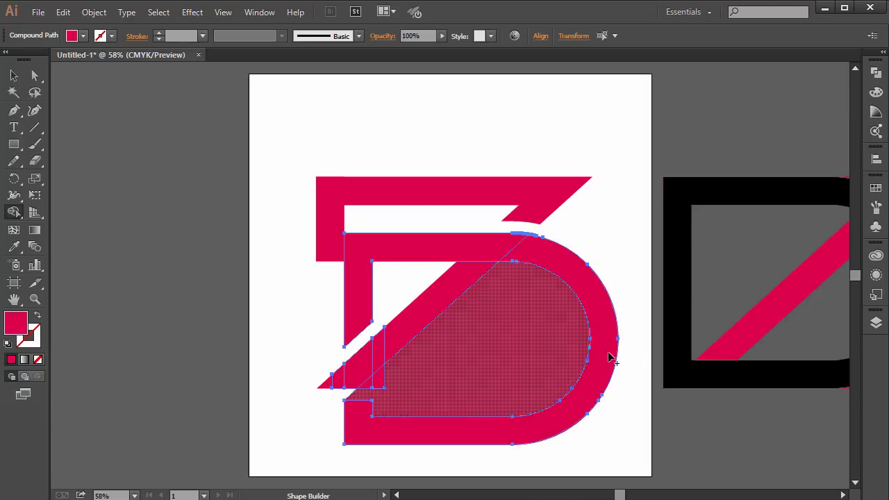
Step: Remove the remaining offset area around the D with Shape Builder and deselect the artwork
{"action": "left_click", "coordinate": [613, 389], "text": "alt"}
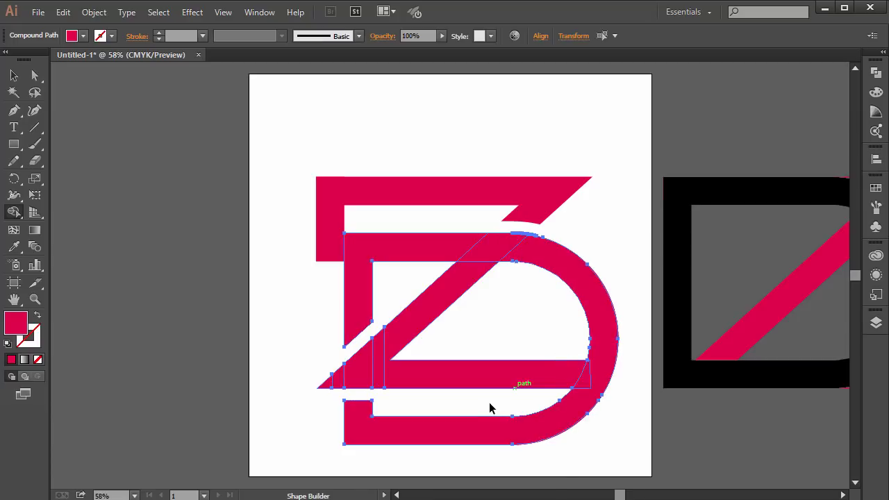
{"action": "key", "text": "v"}
{"action": "left_click", "coordinate": [461, 146]}
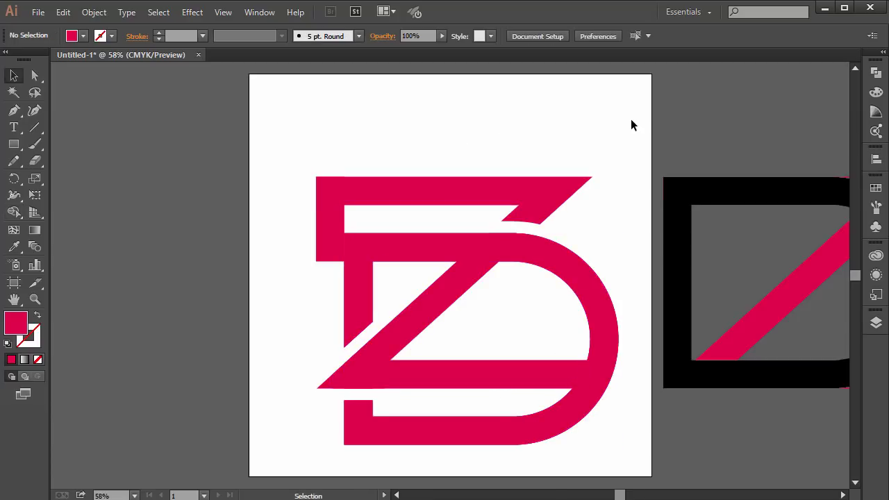
Step: Offset the D's path by 30 px with miter joins
{"action": "left_click", "coordinate": [454, 259]}
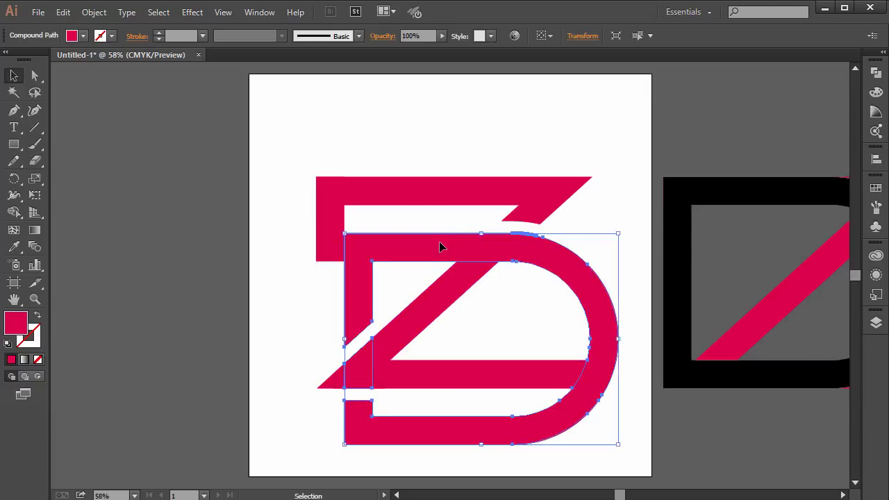
{"action": "left_click", "coordinate": [482, 329]}
{"action": "left_click", "coordinate": [381, 253]}
{"action": "left_click", "coordinate": [94, 12]}
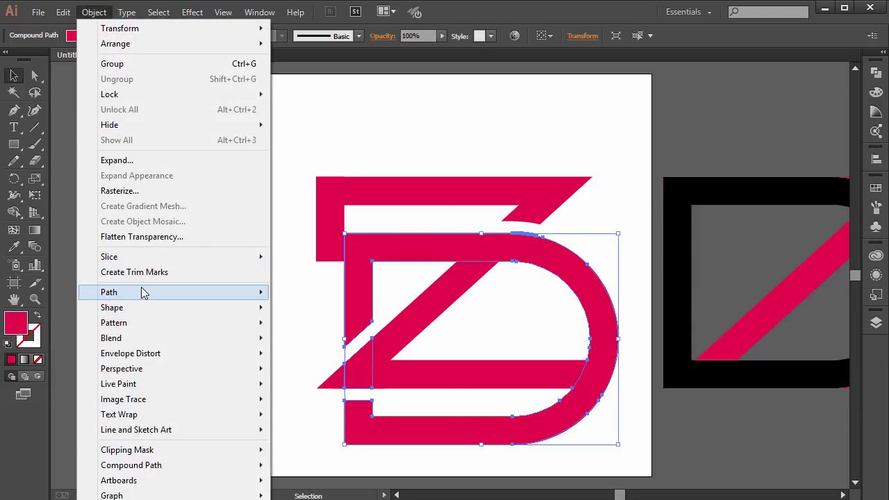
{"action": "mouse_move", "coordinate": [141, 292]}
{"action": "left_click", "coordinate": [317, 343]}
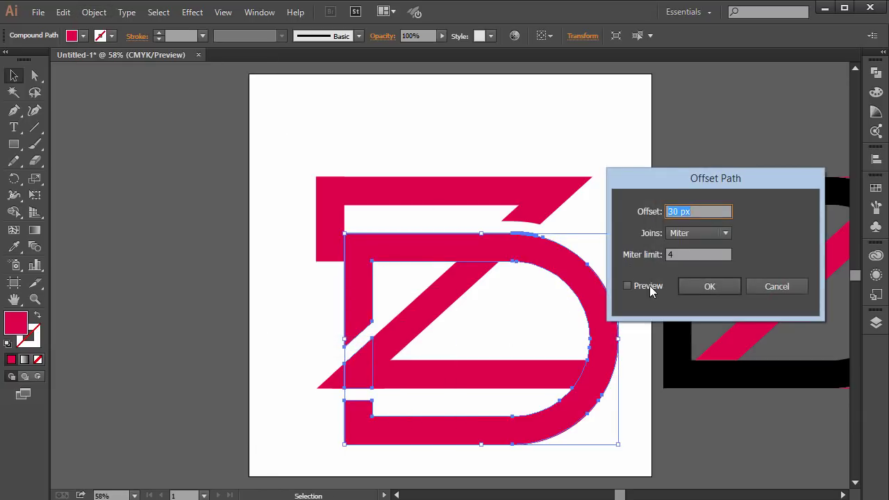
{"action": "left_click", "coordinate": [652, 287]}
{"action": "left_click", "coordinate": [730, 288]}
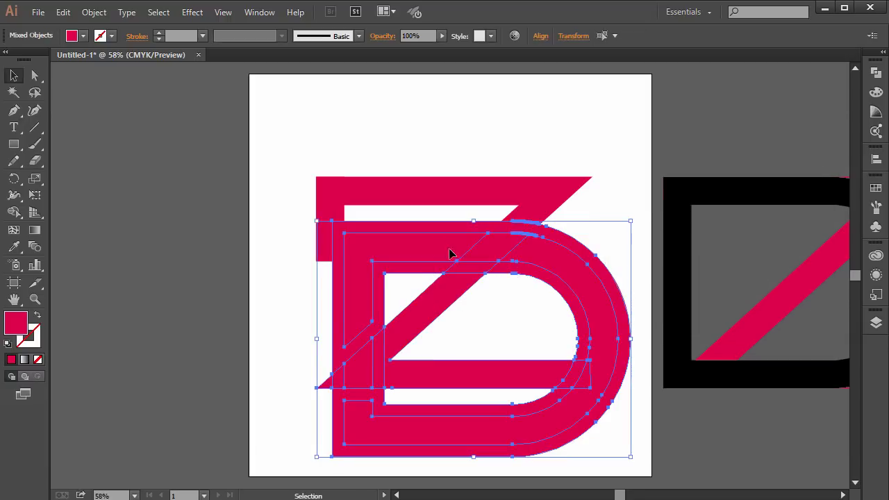
Step: Cut a gap in the Z's diagonal just below the D's upper bar with Shape Builder, and delete the D's offset shape
{"action": "key", "text": "shift+m"}
{"action": "mouse_move", "coordinate": [476, 267]}
{"action": "left_mouse_down"}
{"action": "mouse_move", "coordinate": [568, 341]}
{"action": "mouse_move", "coordinate": [466, 264]}
{"action": "mouse_move", "coordinate": [549, 290]}
{"action": "left_mouse_up"}
{"action": "key", "text": "v"}
{"action": "key", "text": "shift+m"}
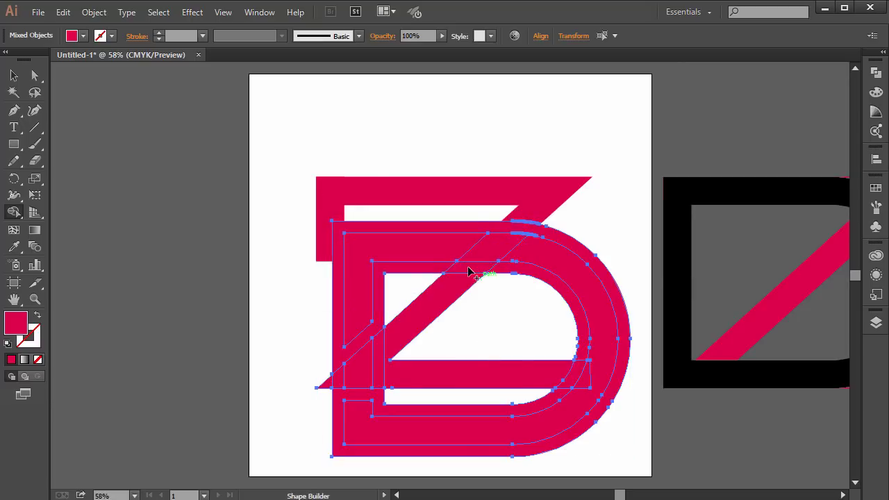
{"action": "key", "text": "v"}
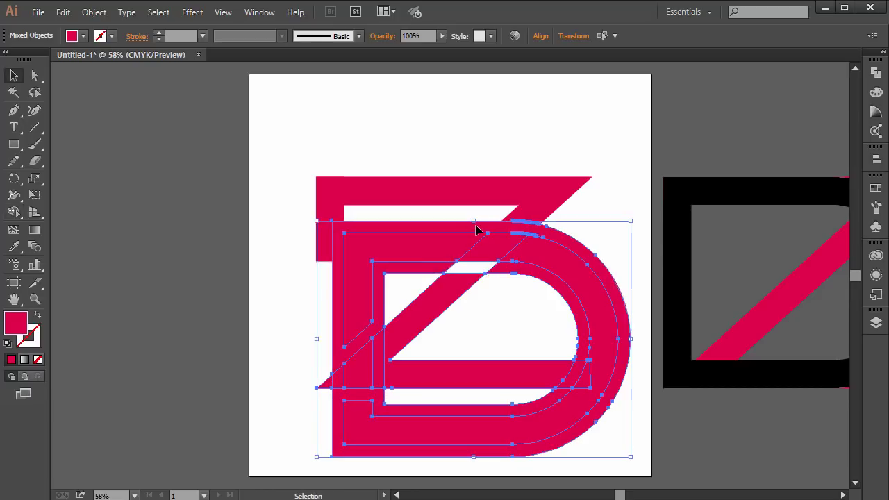
{"action": "key", "text": "ctrl+z"}
{"action": "key", "text": "ctrl+shift+z"}
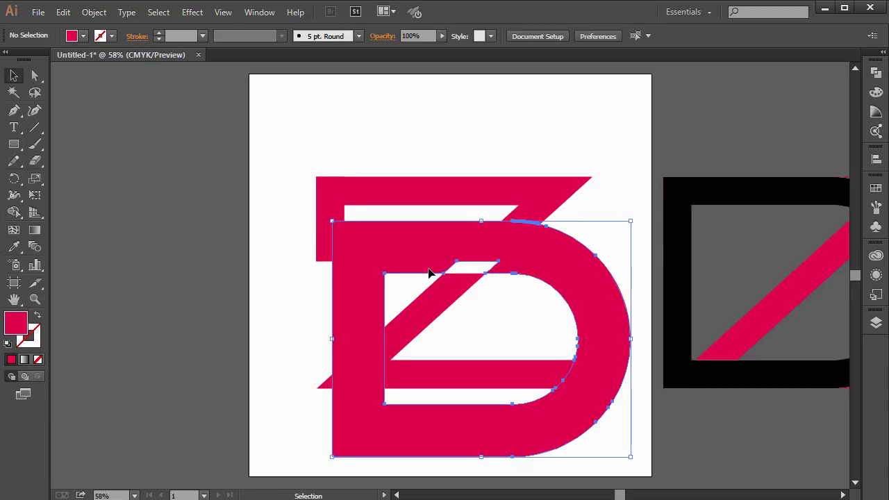
{"action": "key", "text": "ctrl+z"}
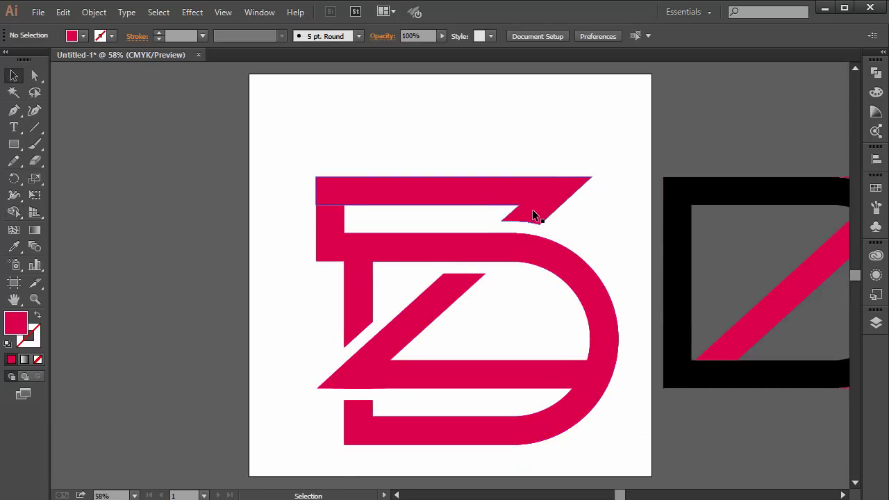
Step: Draw a thin rectangle as high as the gap below the Z's lower-left tip, and place it across the D's stem just under the upper bar
{"action": "left_click", "coordinate": [364, 286]}
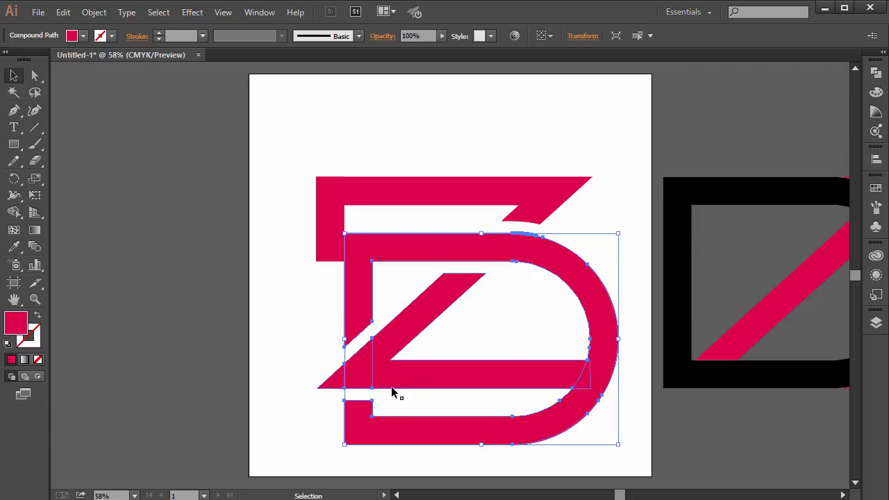
{"action": "left_click", "coordinate": [13, 144]}
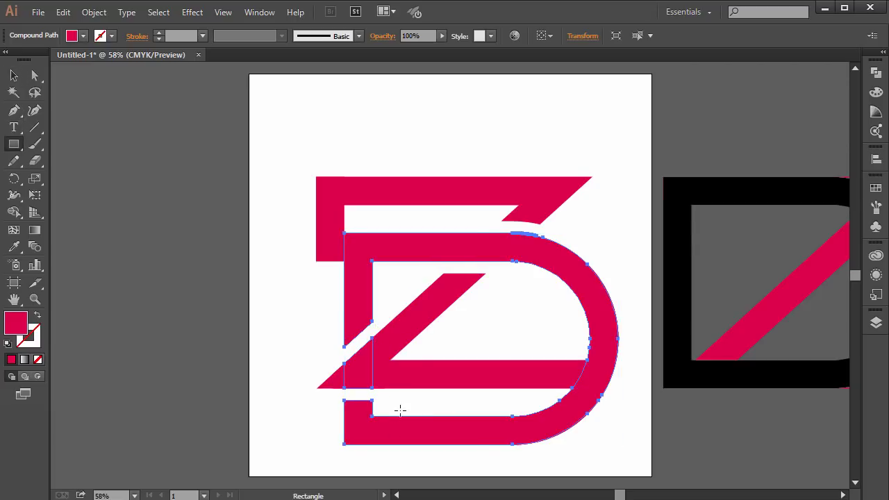
{"action": "left_click_drag", "start_coordinate": [359, 401], "coordinate": [316, 389]}
{"action": "key", "text": "v"}
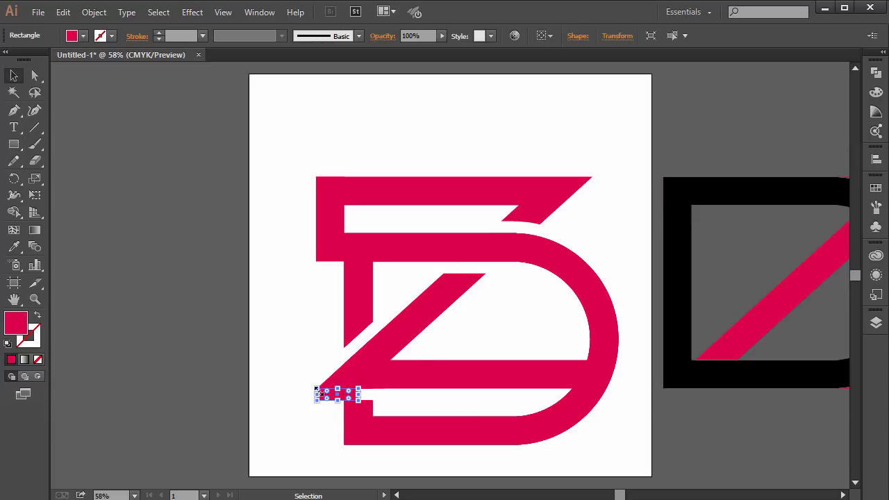
{"action": "left_click", "coordinate": [461, 411]}
{"action": "left_click_drag", "start_coordinate": [348, 394], "coordinate": [330, 266]}
Step: Select the thin rectangle with the D and remove its area from the D's stem with Shape Builder
{"action": "left_click", "coordinate": [390, 288]}
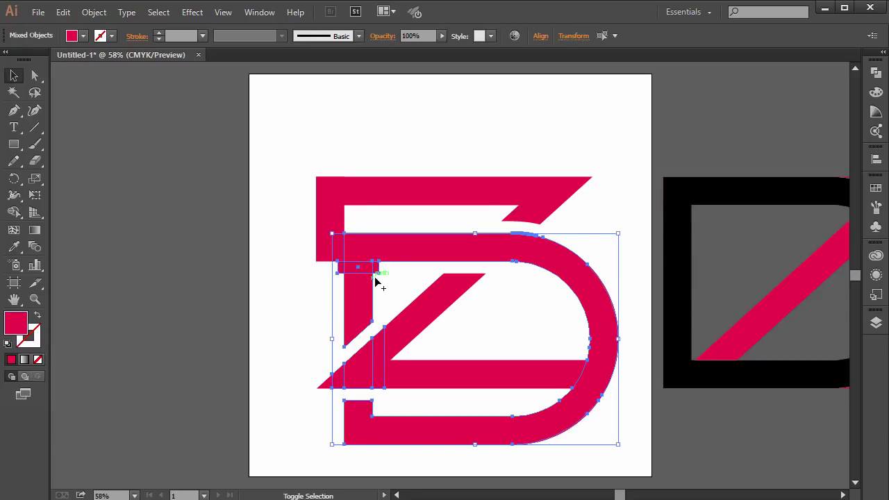
{"action": "key", "text": "shift+m"}
{"action": "left_click", "coordinate": [351, 268], "text": "alt"}
{"action": "key", "text": "v"}
{"action": "key", "text": "b"}
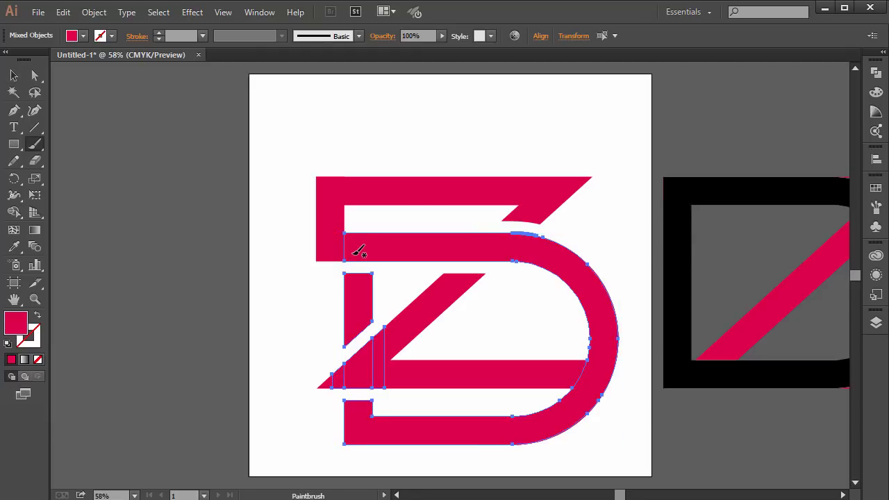
{"action": "key", "text": "v"}
{"action": "left_click", "coordinate": [105, 191]}
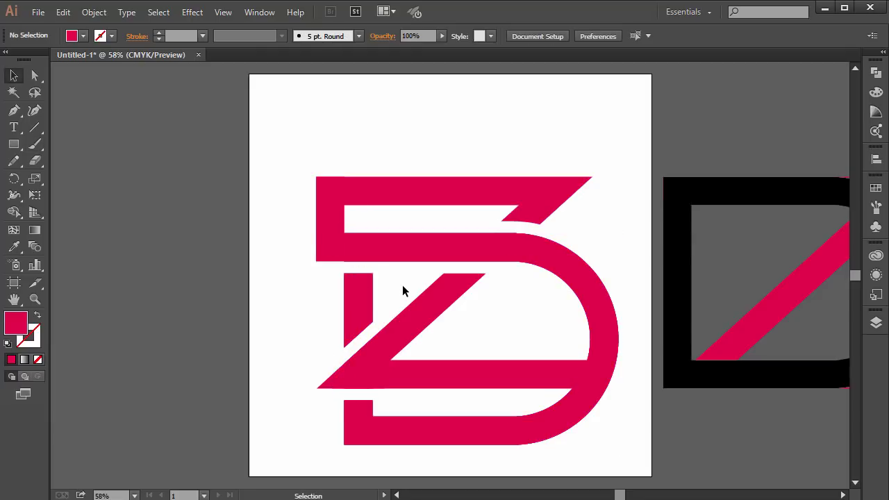
Step: Offset the gapped D's path by 30 px again with miter joins
{"action": "left_click", "coordinate": [599, 372]}
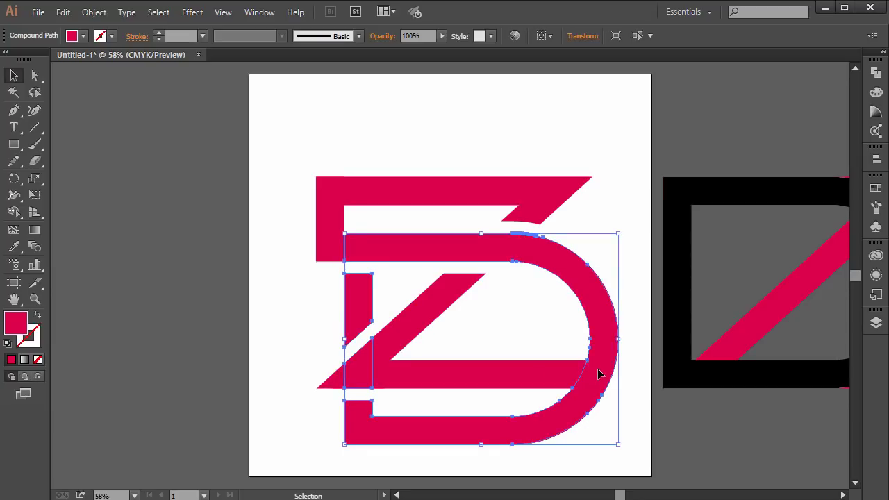
{"action": "key", "text": "a"}
{"action": "key", "text": "v"}
{"action": "left_click", "coordinate": [94, 12]}
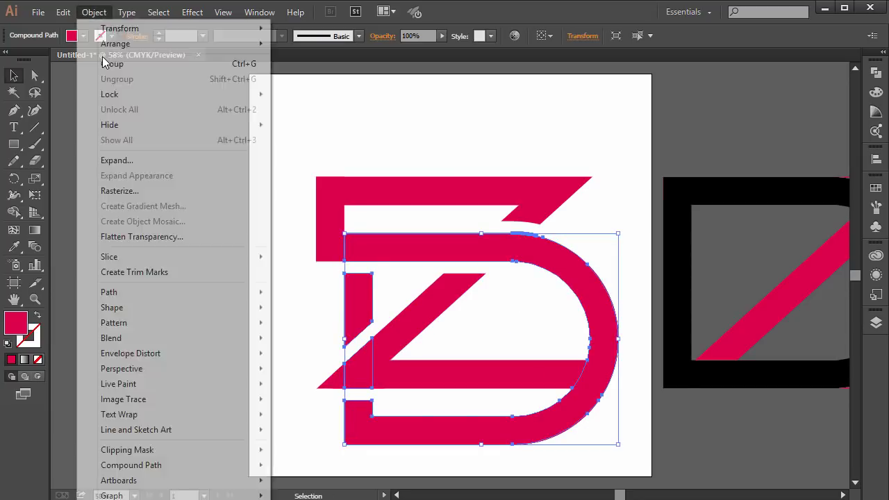
{"action": "mouse_move", "coordinate": [209, 293]}
{"action": "left_click", "coordinate": [299, 343]}
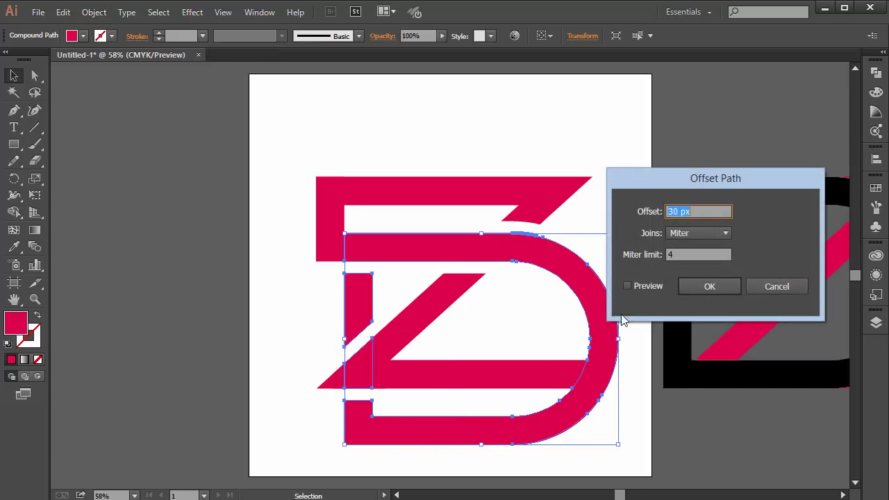
{"action": "left_click", "coordinate": [663, 286]}
{"action": "left_click", "coordinate": [704, 286]}
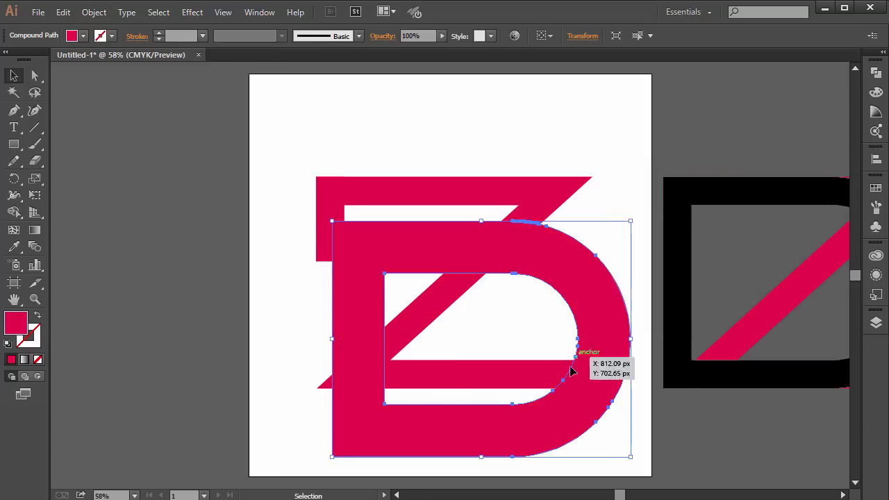
Step: Cut a curved gap between the Z's lower bar and the D's inner curve with Shape Builder, and delete the D's offset shape
{"action": "left_click_drag", "start_coordinate": [541, 338], "coordinate": [612, 393]}
{"action": "key", "text": "shift+m"}
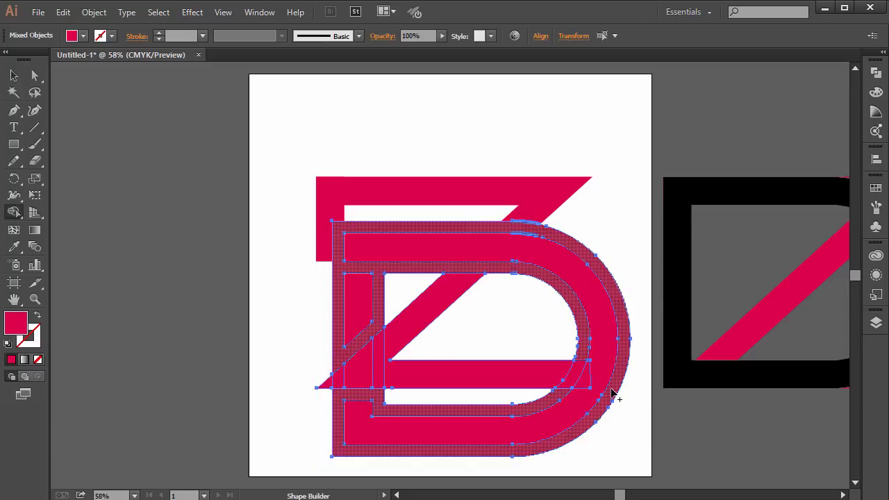
{"action": "left_click", "coordinate": [577, 375], "text": "alt"}
{"action": "key", "text": "v"}
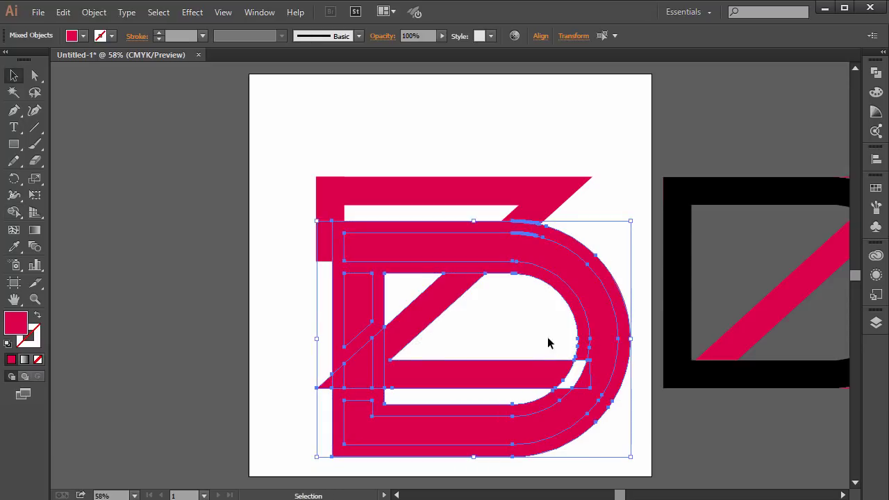
{"action": "left_click", "coordinate": [591, 252]}
{"action": "left_click", "coordinate": [589, 253]}
{"action": "left_click", "coordinate": [590, 256]}
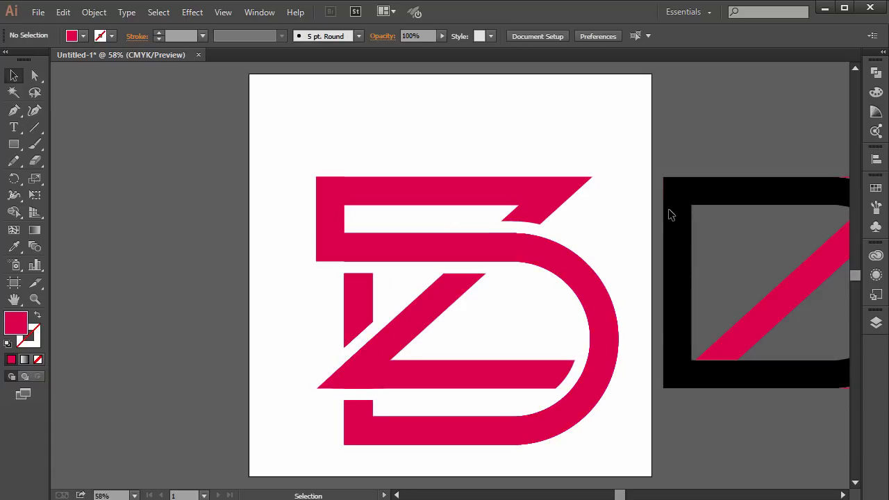
Step: Select all pieces of the monogram on the artboard and merge them with the Pathfinder Unite operation
{"action": "left_click", "coordinate": [329, 225]}
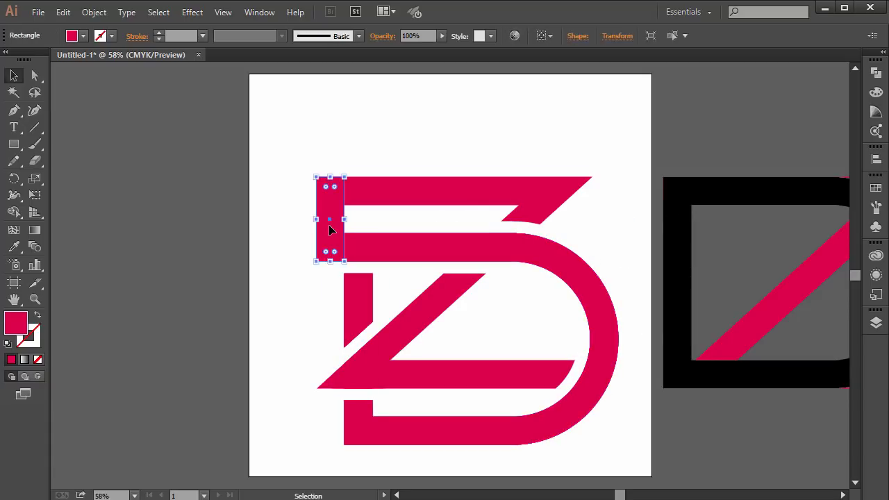
{"action": "left_click_drag", "start_coordinate": [265, 122], "coordinate": [621, 486]}
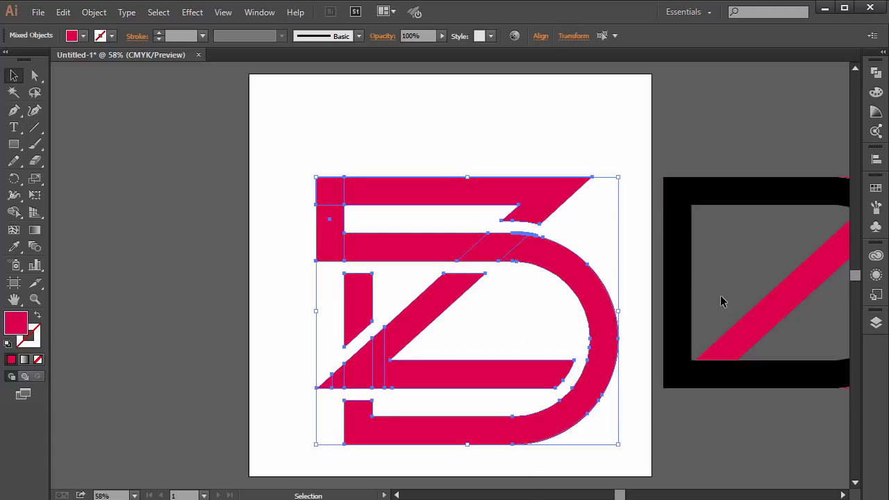
{"action": "left_click", "coordinate": [883, 70]}
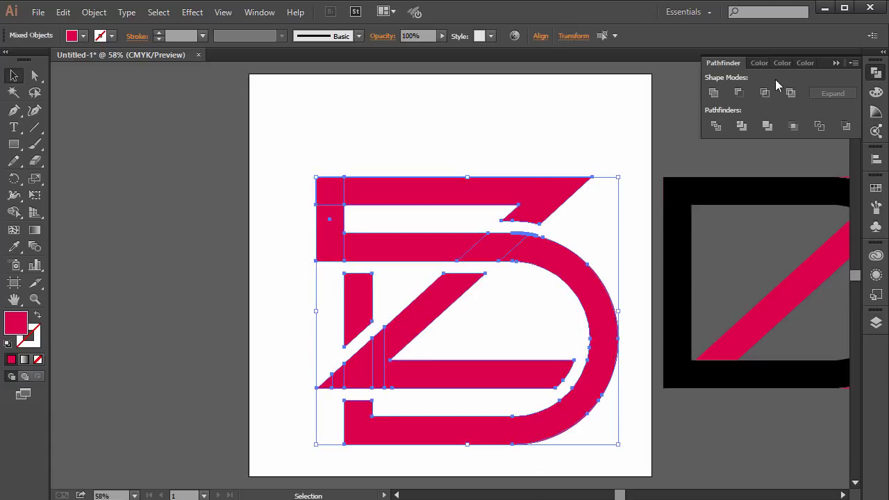
{"action": "left_click", "coordinate": [713, 94]}
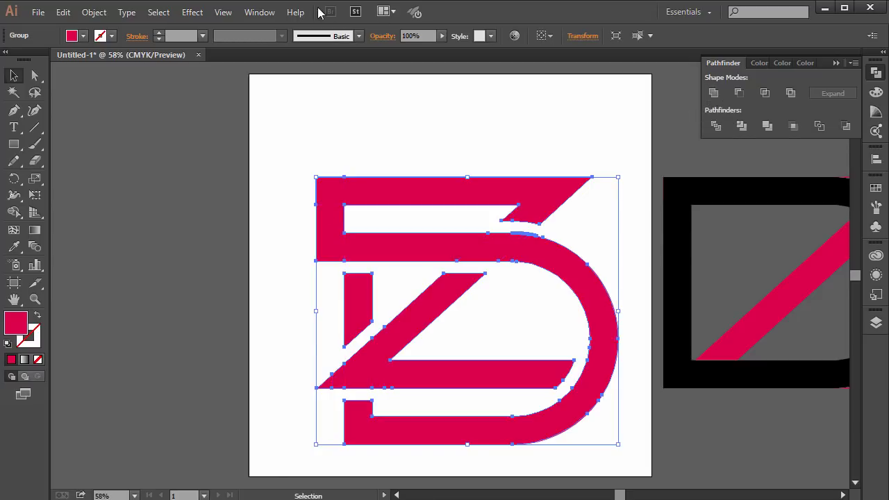
Step: Move the united monogram up and left, and delete the leftover sliver of the Z's lower bar beside the D's curve
{"action": "left_click", "coordinate": [259, 12]}
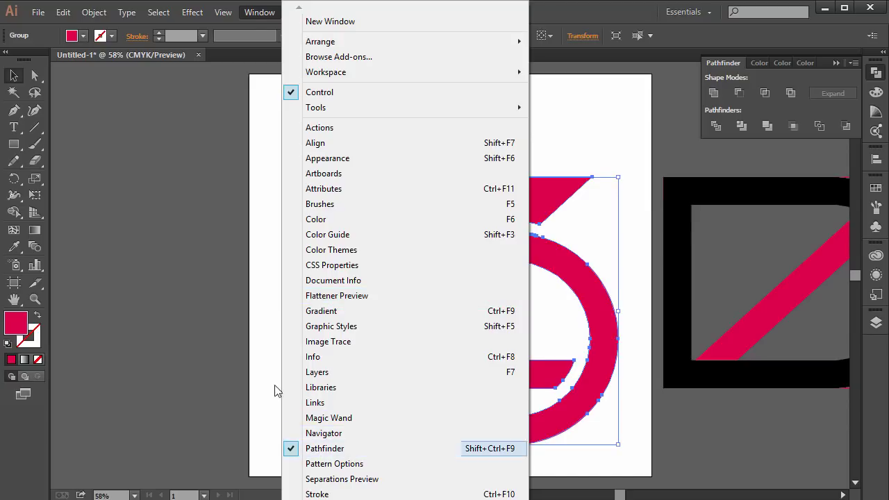
{"action": "left_click", "coordinate": [501, 146]}
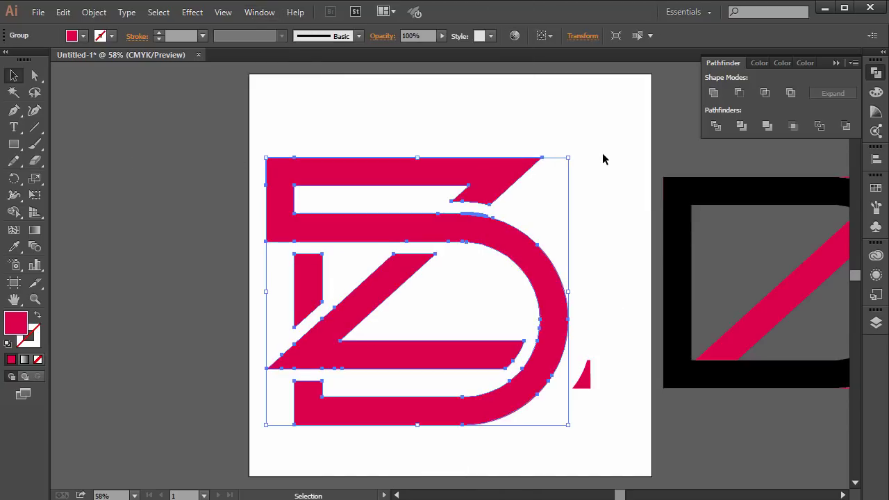
{"action": "left_click", "coordinate": [603, 159]}
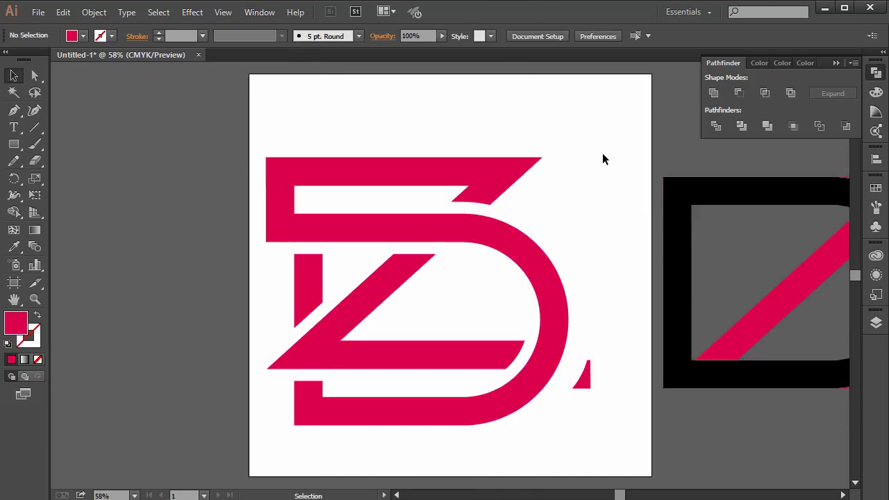
{"action": "left_click", "coordinate": [588, 375]}
{"action": "key", "text": "Delete"}
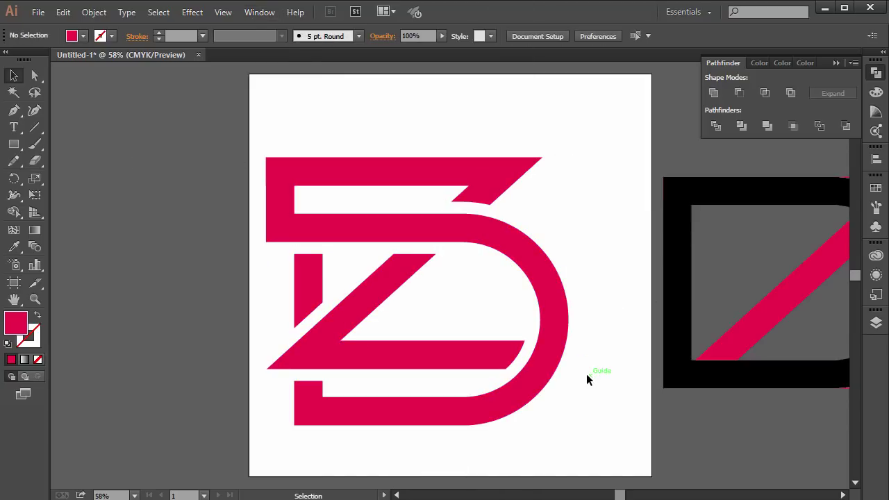
Step: Reposition the united monogram near the centre of the artboard and put the Pathfinder controls away
{"action": "left_click_drag", "start_coordinate": [494, 245], "coordinate": [537, 236]}
{"action": "left_click", "coordinate": [322, 265]}
{"action": "left_click_drag", "start_coordinate": [343, 145], "coordinate": [348, 130]}
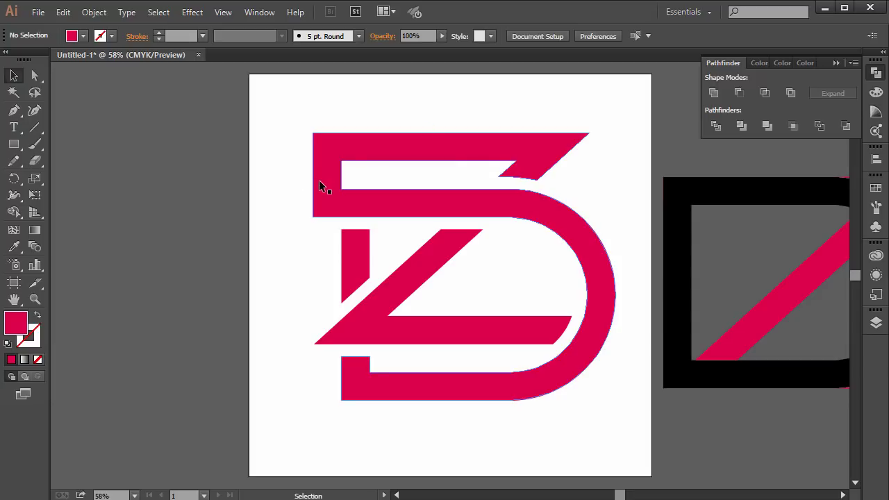
{"action": "left_click", "coordinate": [836, 62]}
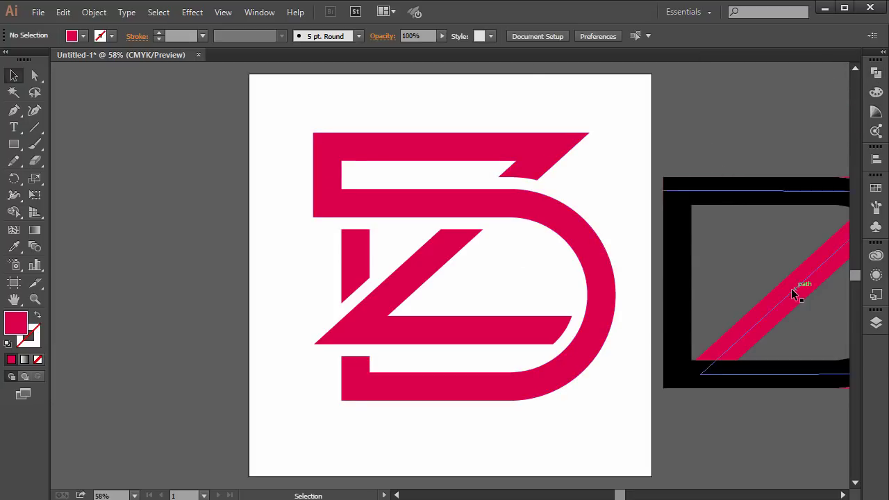
Step: Move the original 70 pt Z and D stroke paths from beside the artboard onto the monogram, aligning each with its matching letter
{"action": "left_click_drag", "start_coordinate": [799, 289], "coordinate": [451, 251]}
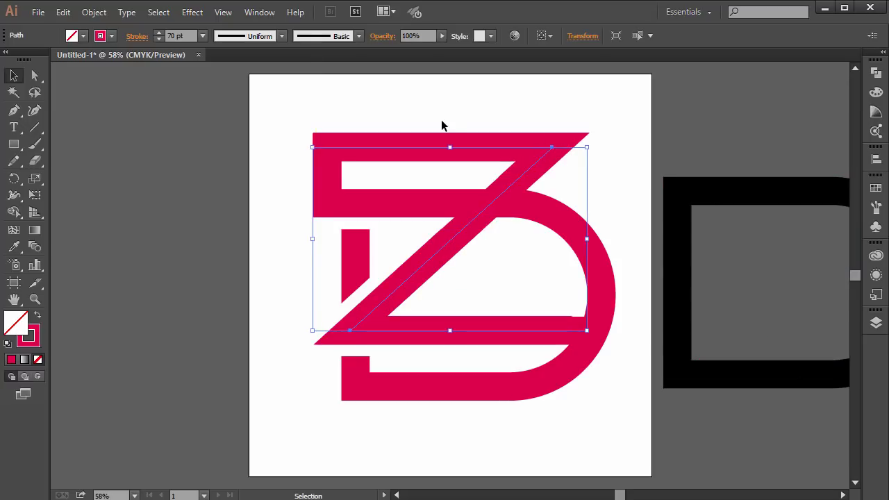
{"action": "left_click", "coordinate": [738, 192]}
{"action": "left_click_drag", "start_coordinate": [756, 196], "coordinate": [435, 206]}
{"action": "key", "text": "Up"}
{"action": "key", "text": "Up"}
{"action": "key", "text": "Up"}
{"action": "key", "text": "Up"}
{"action": "key", "text": "Up"}
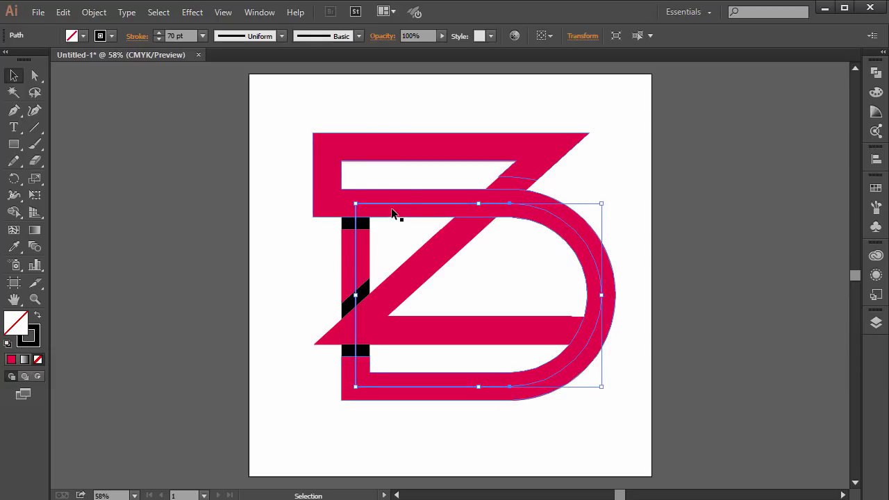
Step: Change the stroke colour of the original Z path to near-black #020101, matching the D path
{"action": "left_click", "coordinate": [470, 144]}
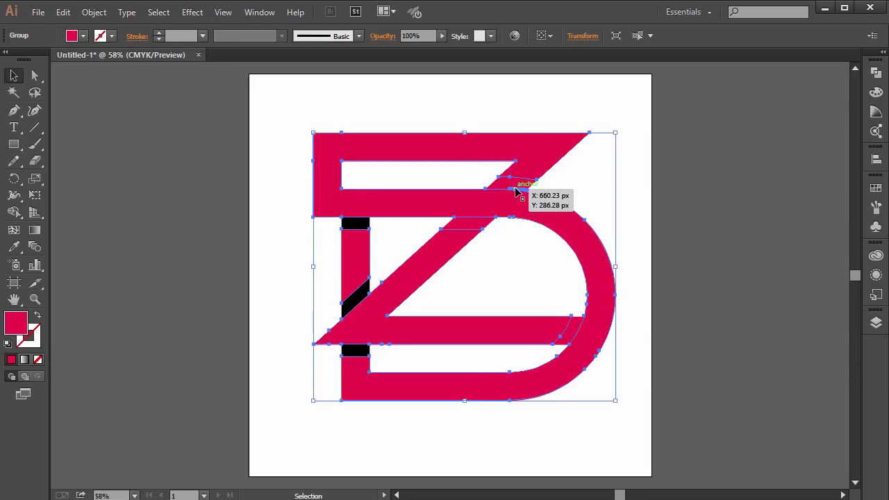
{"action": "left_click", "coordinate": [630, 180]}
{"action": "left_click", "coordinate": [515, 182]}
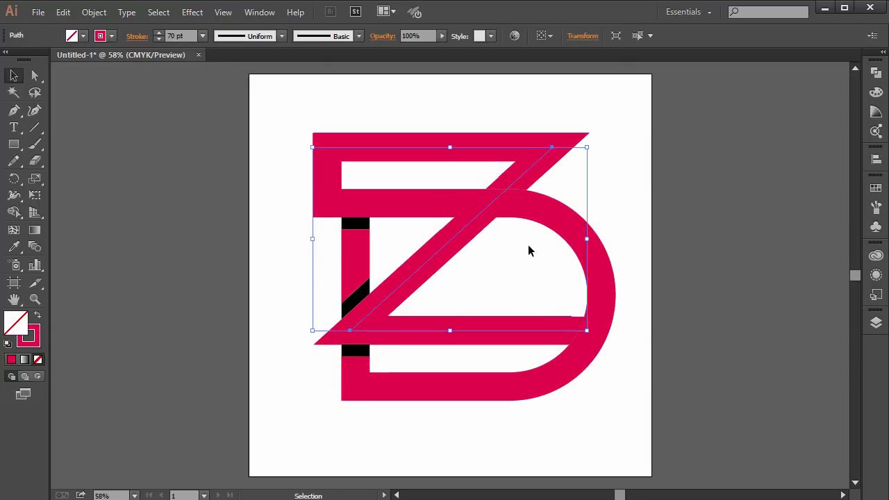
{"action": "double_click", "coordinate": [33, 332]}
{"action": "key", "text": "ctrl+x"}
{"action": "key", "text": "ctrl+v"}
{"action": "left_click_drag", "start_coordinate": [137, 292], "coordinate": [137, 354]}
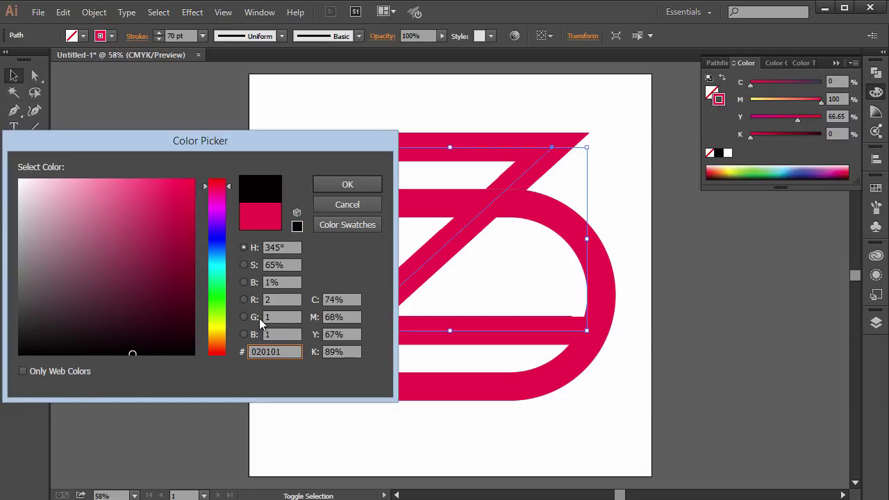
{"action": "left_click", "coordinate": [340, 186]}
{"action": "left_click", "coordinate": [471, 184]}
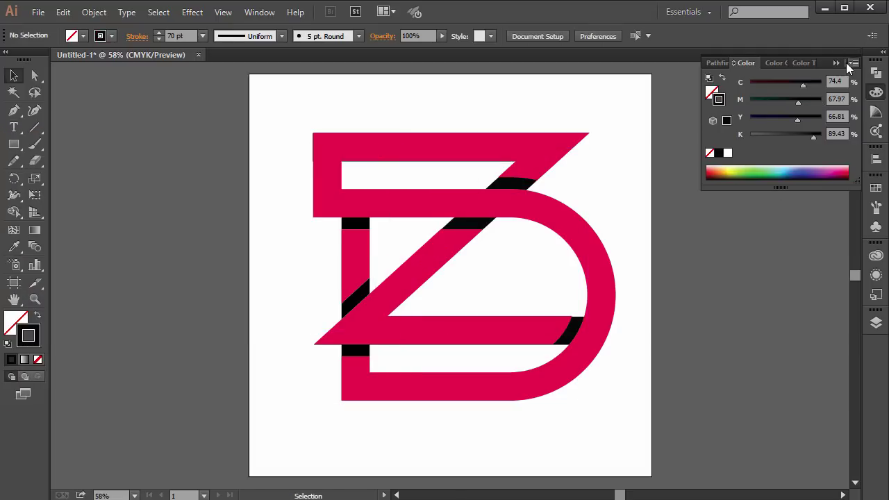
{"action": "left_click", "coordinate": [854, 66]}
Step: Select both the Z and D stroke paths and set their stroke weight to 10 pt
{"action": "left_click", "coordinate": [472, 222]}
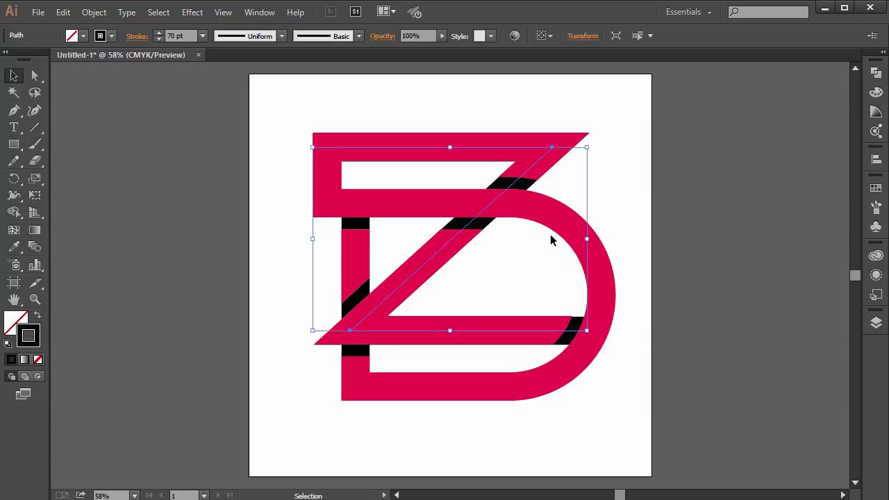
{"action": "left_click", "coordinate": [357, 228], "text": "shift"}
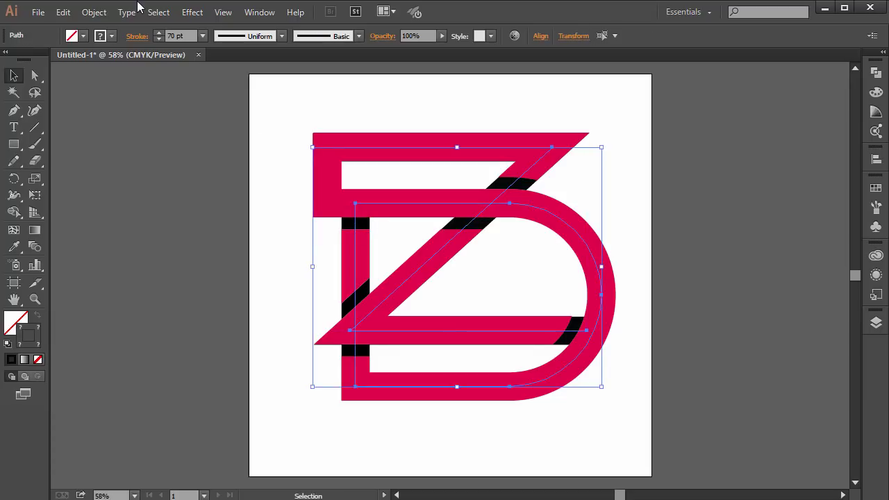
{"action": "double_click", "coordinate": [193, 35]}
{"action": "type", "text": "10"}
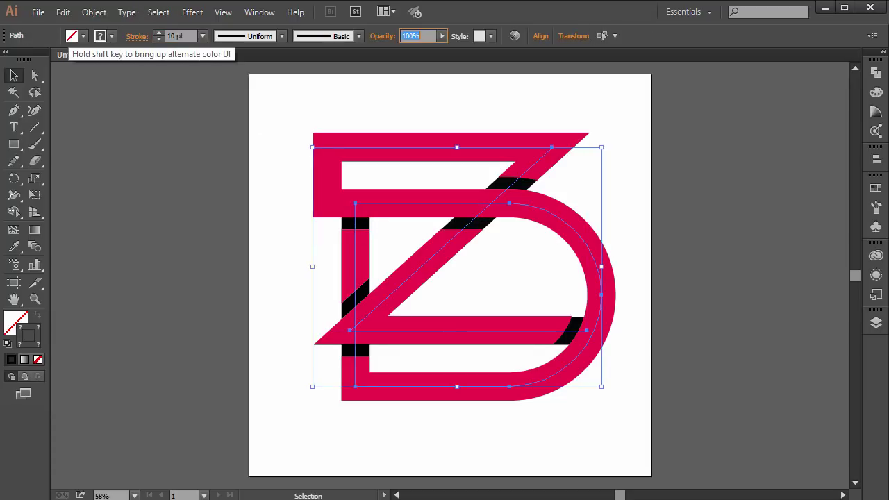
{"action": "key", "text": "Tab"}
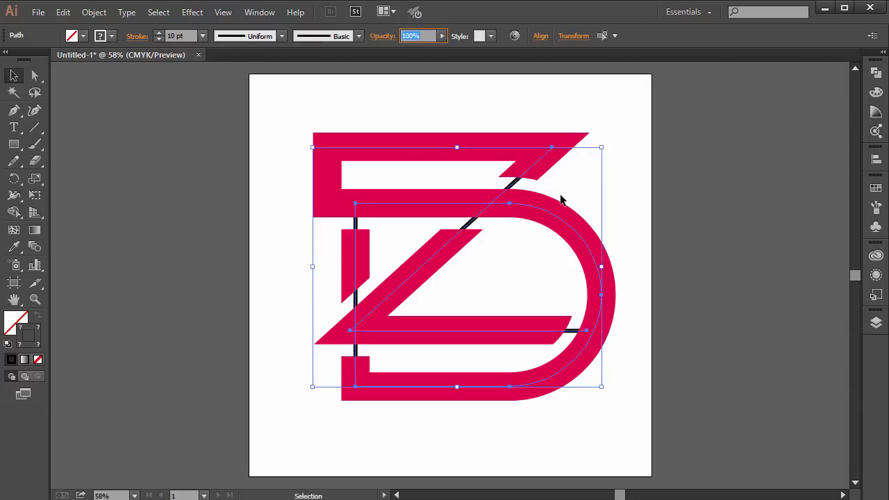
Step: Bring the thin black Z and D paths to the front of the crimson monogram
{"action": "right_click", "coordinate": [512, 184]}
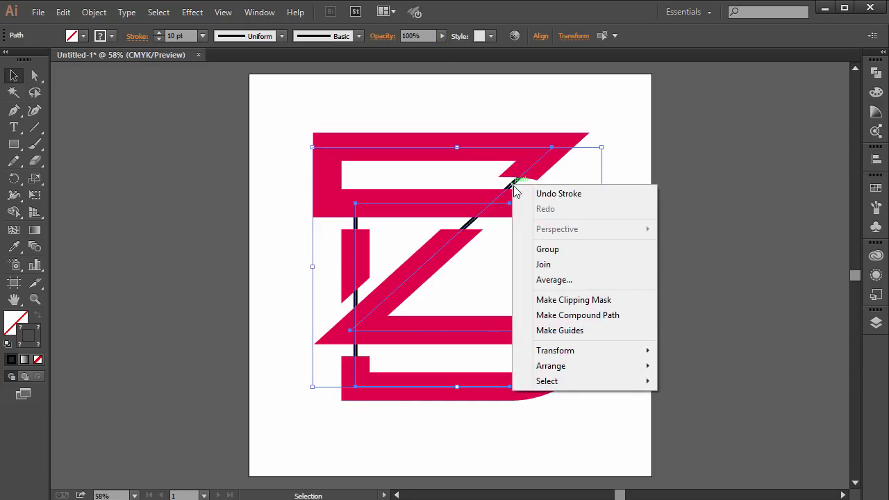
{"action": "mouse_move", "coordinate": [571, 365]}
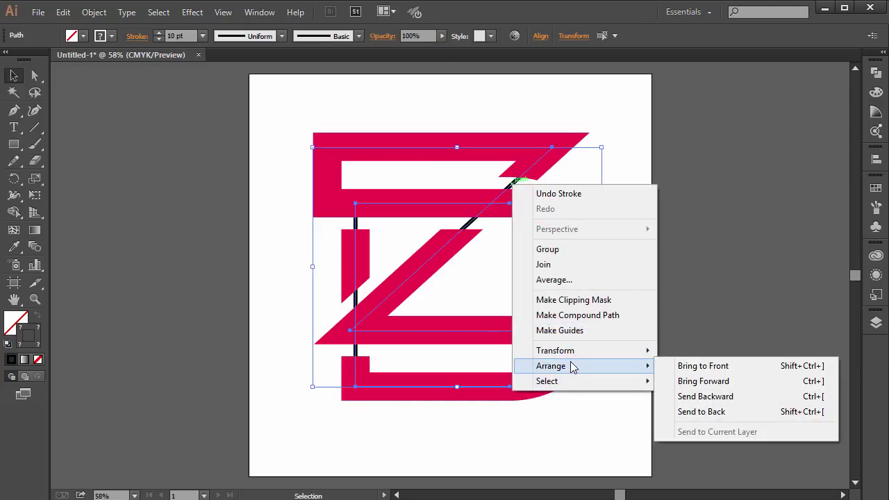
{"action": "left_click", "coordinate": [704, 366]}
{"action": "left_click", "coordinate": [756, 281]}
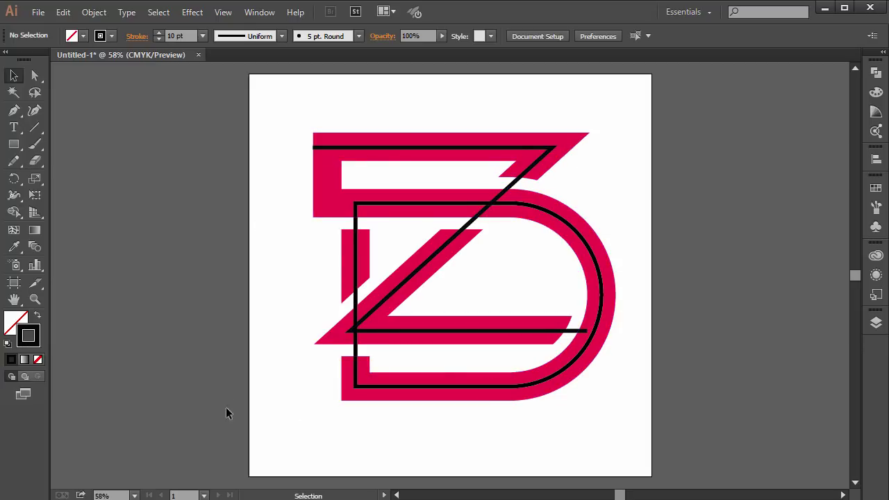
Step: Expand the fill and stroke of the black Z and D centre lines into shapes
{"action": "left_click", "coordinate": [369, 147]}
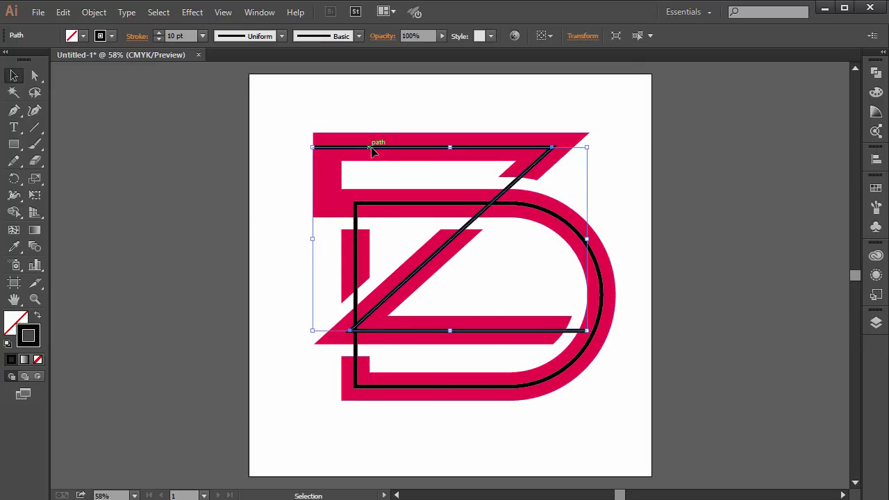
{"action": "left_click", "coordinate": [355, 223], "text": "shift"}
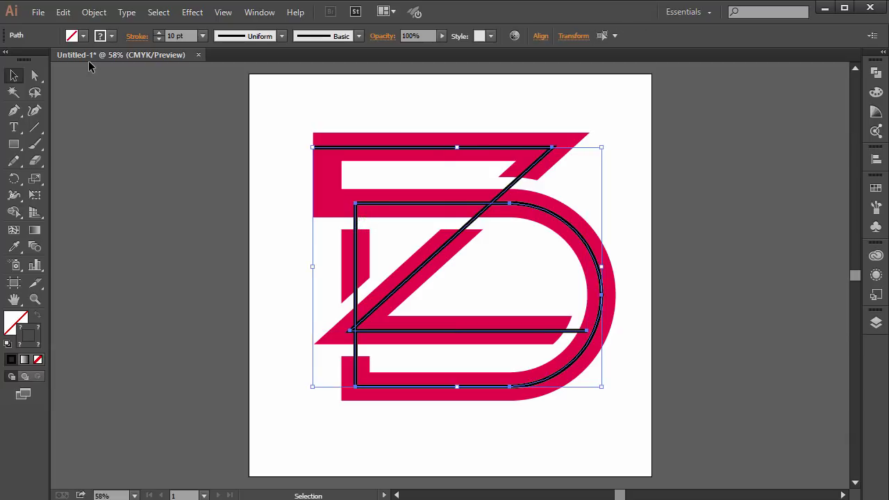
{"action": "left_click", "coordinate": [94, 11]}
{"action": "mouse_move", "coordinate": [97, 295]}
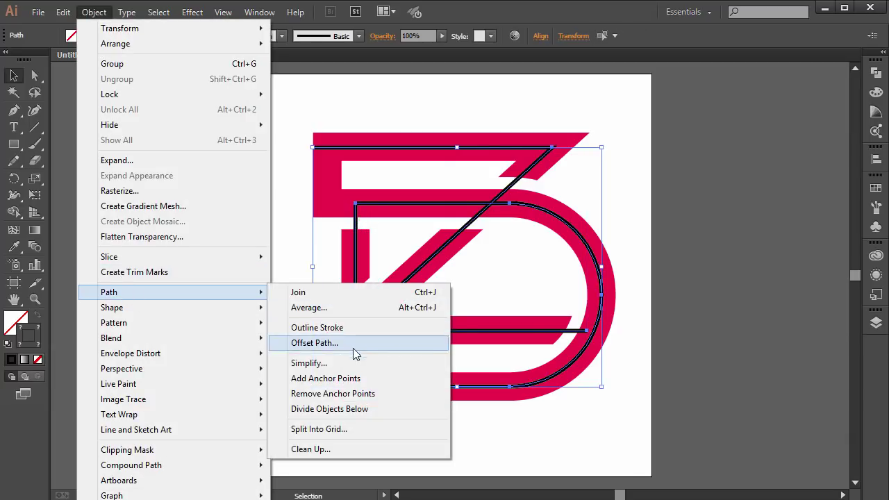
{"action": "left_click", "coordinate": [136, 161]}
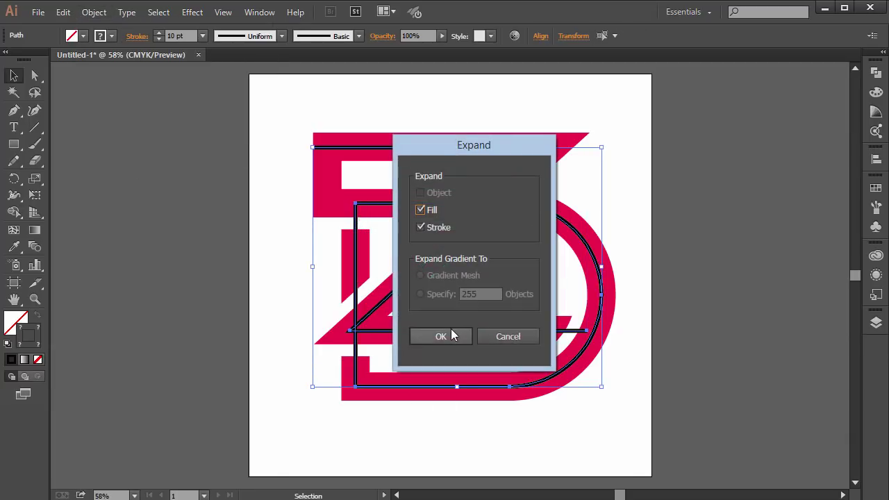
{"action": "left_click", "coordinate": [452, 334]}
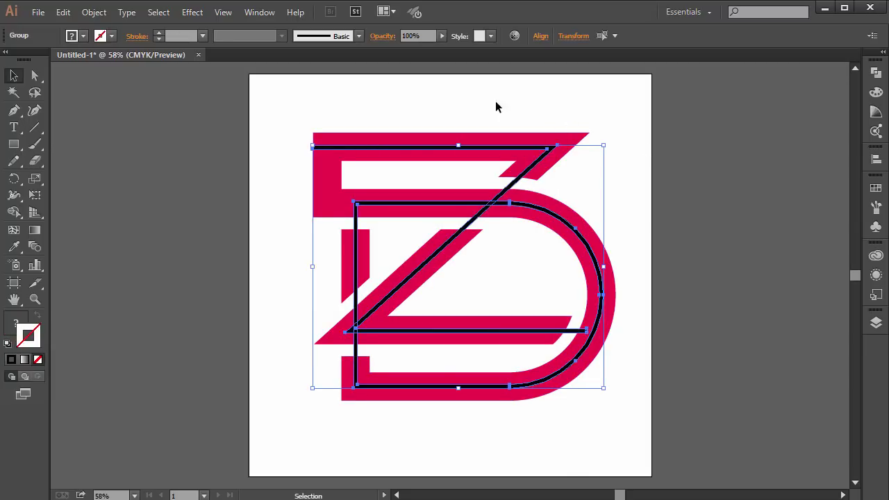
Step: Select all artwork and use the Shape Builder to subtract the D's black centre line and its crossing with the Z's diagonal
{"action": "key", "text": "ctrl+a"}
{"action": "key", "text": "shift+m"}
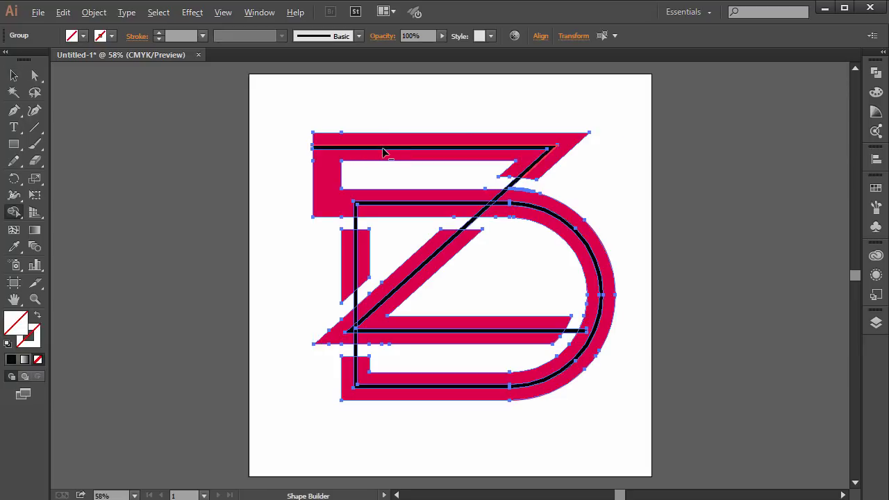
{"action": "left_click_drag", "start_coordinate": [383, 147], "coordinate": [542, 149]}
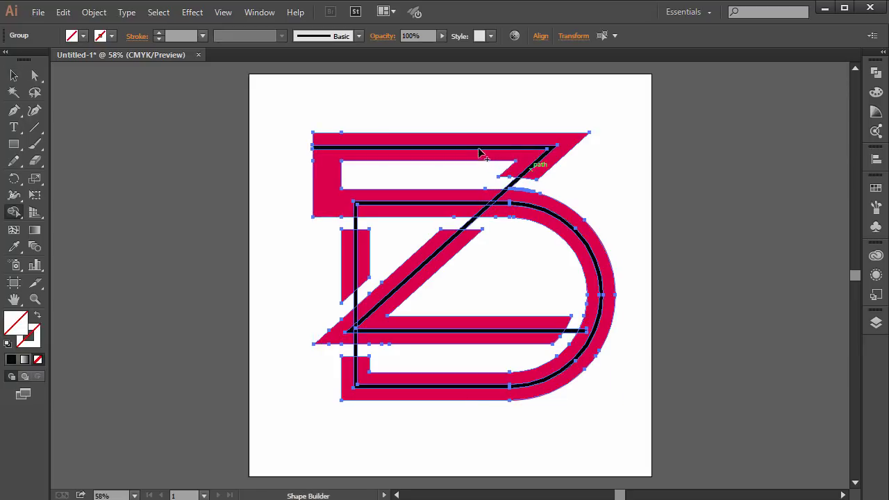
{"action": "key", "text": "ctrl"}
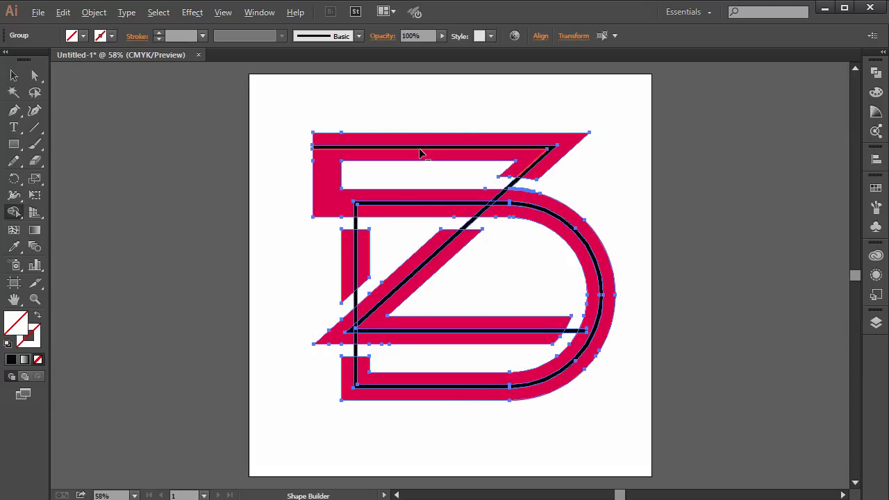
{"action": "key", "text": "ctrl+1"}
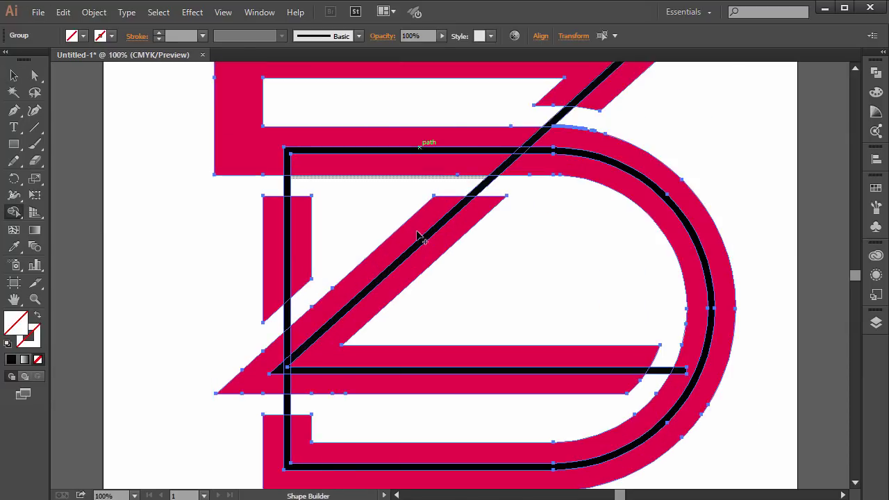
{"action": "key", "text": "alt"}
{"action": "left_click_drag", "start_coordinate": [353, 306], "coordinate": [507, 165]}
{"action": "left_click", "coordinate": [530, 153], "text": "alt"}
{"action": "key", "text": "ctrl"}
{"action": "key", "text": "ctrl+z"}
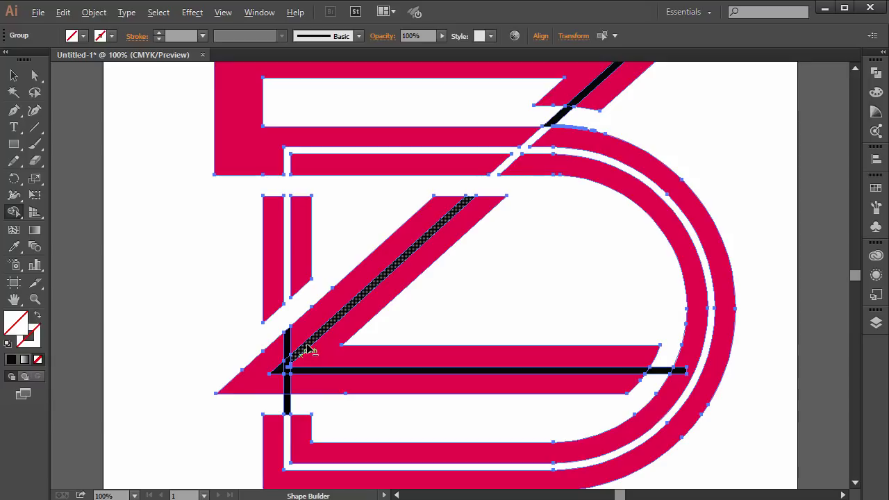
Step: Subtract the Z's black centre-line segments with the Shape Builder, undoing the removal of the Z's inner crimson strip
{"action": "left_click", "coordinate": [311, 364], "text": "alt"}
{"action": "left_click", "coordinate": [279, 373], "text": "alt"}
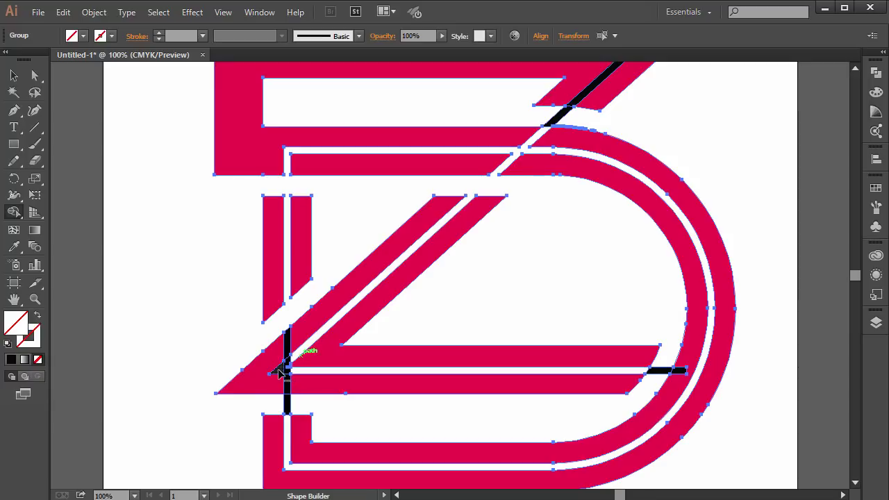
{"action": "left_click", "coordinate": [299, 358], "text": "alt"}
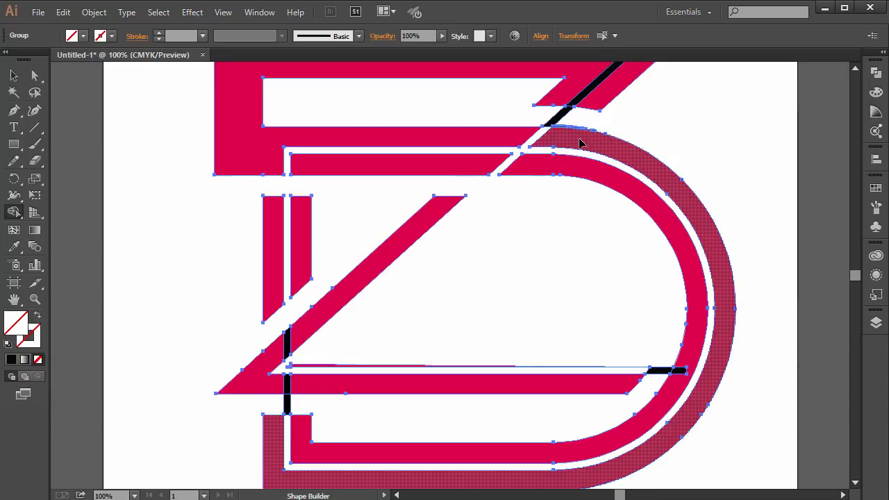
{"action": "key", "text": "ctrl+z"}
{"action": "scroll", "coordinate": [580, 104], "scroll_direction": "up", "scroll_amount": 1}
{"action": "scroll", "coordinate": [580, 105], "scroll_direction": "up", "scroll_amount": 5}
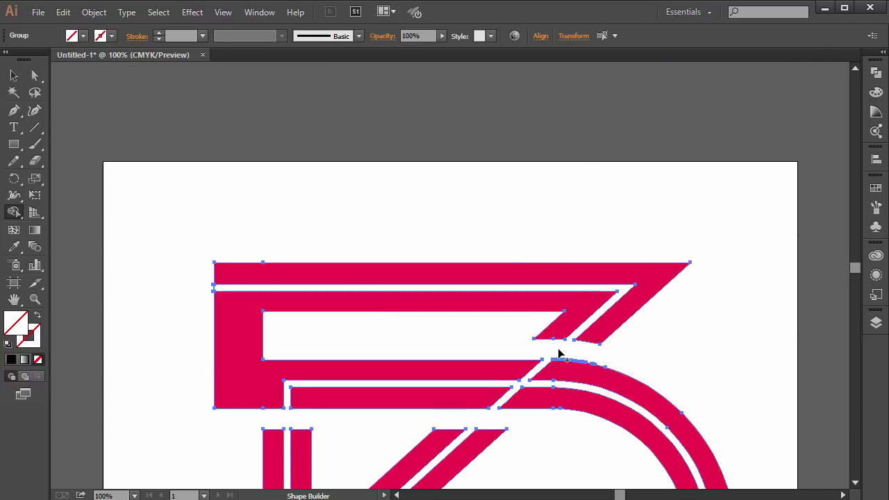
Step: Delete the leftover black pieces at the D's stem and at the end of the Z's lower bar
{"action": "key", "text": "ctrl+0"}
{"action": "left_click", "coordinate": [693, 197]}
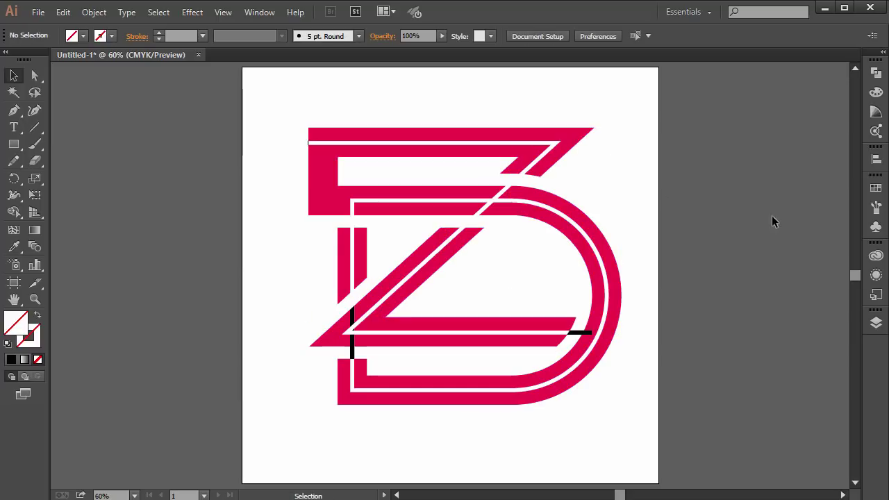
{"action": "left_click", "coordinate": [353, 356]}
{"action": "key", "text": "Delete"}
{"action": "left_click", "coordinate": [578, 338]}
{"action": "key", "text": "Delete"}
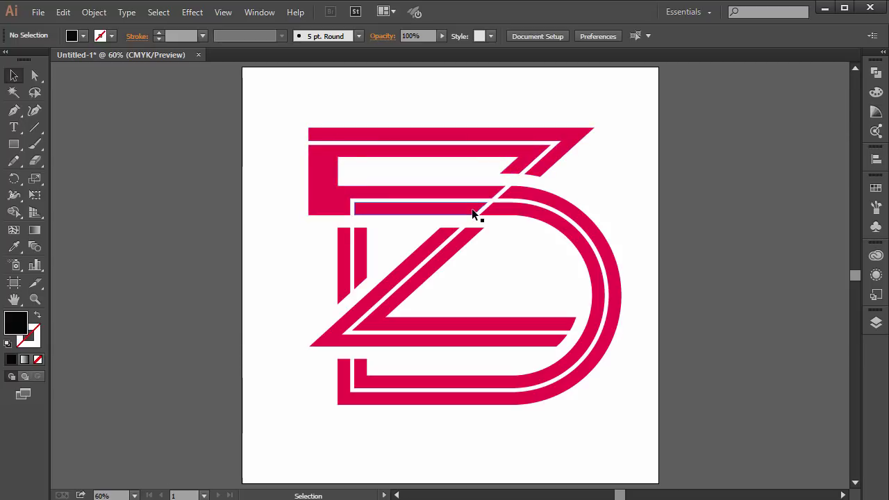
{"action": "key", "text": "ctrl+z"}
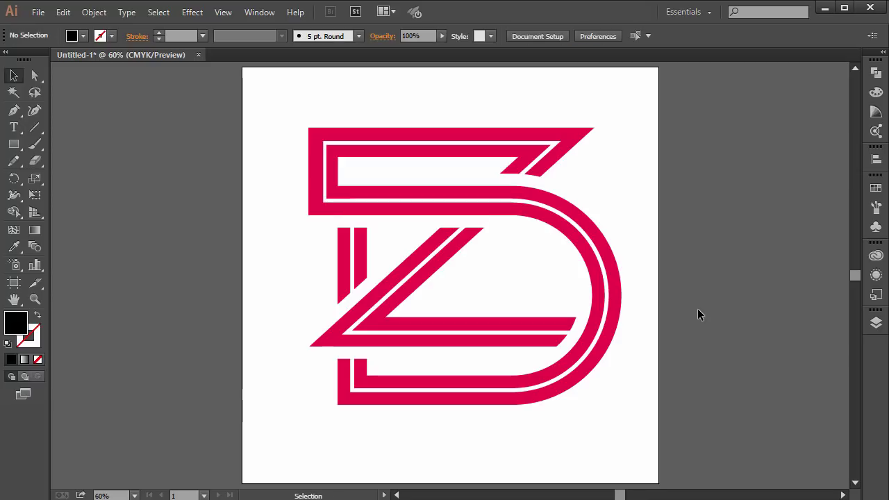